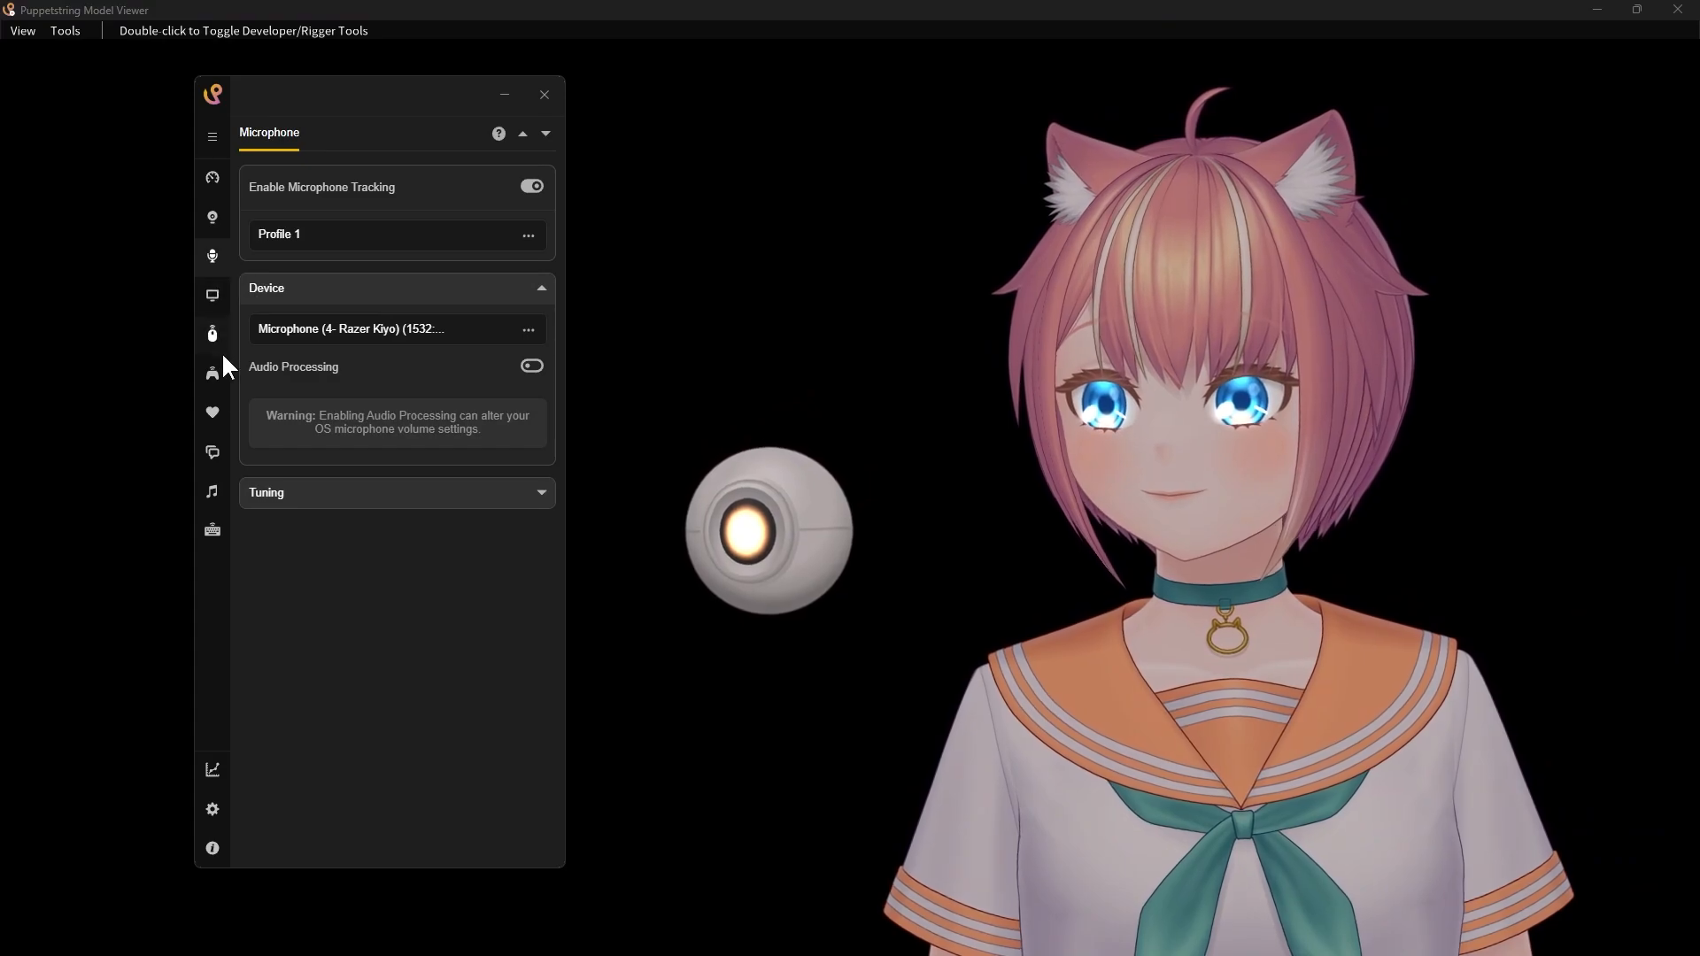
Set the microphone tracking behavior to Mouth Open (Mascot Only, Always Override Camera) in its tuning settings.
left_click(311, 493)
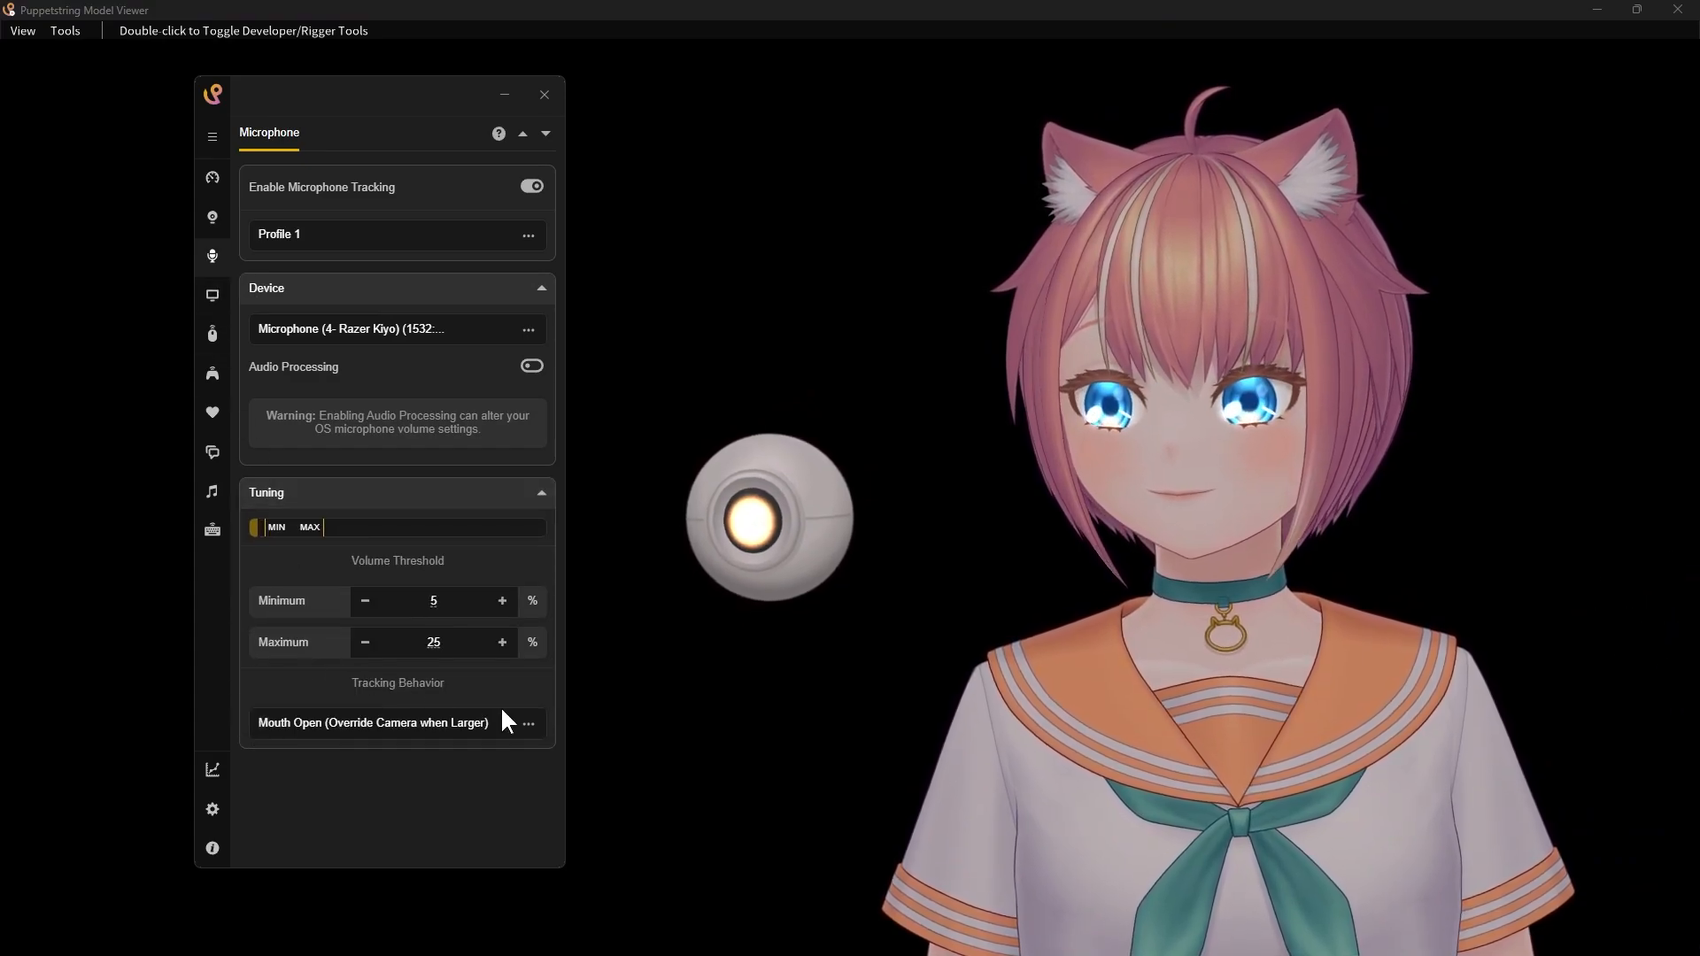
left_click(528, 724)
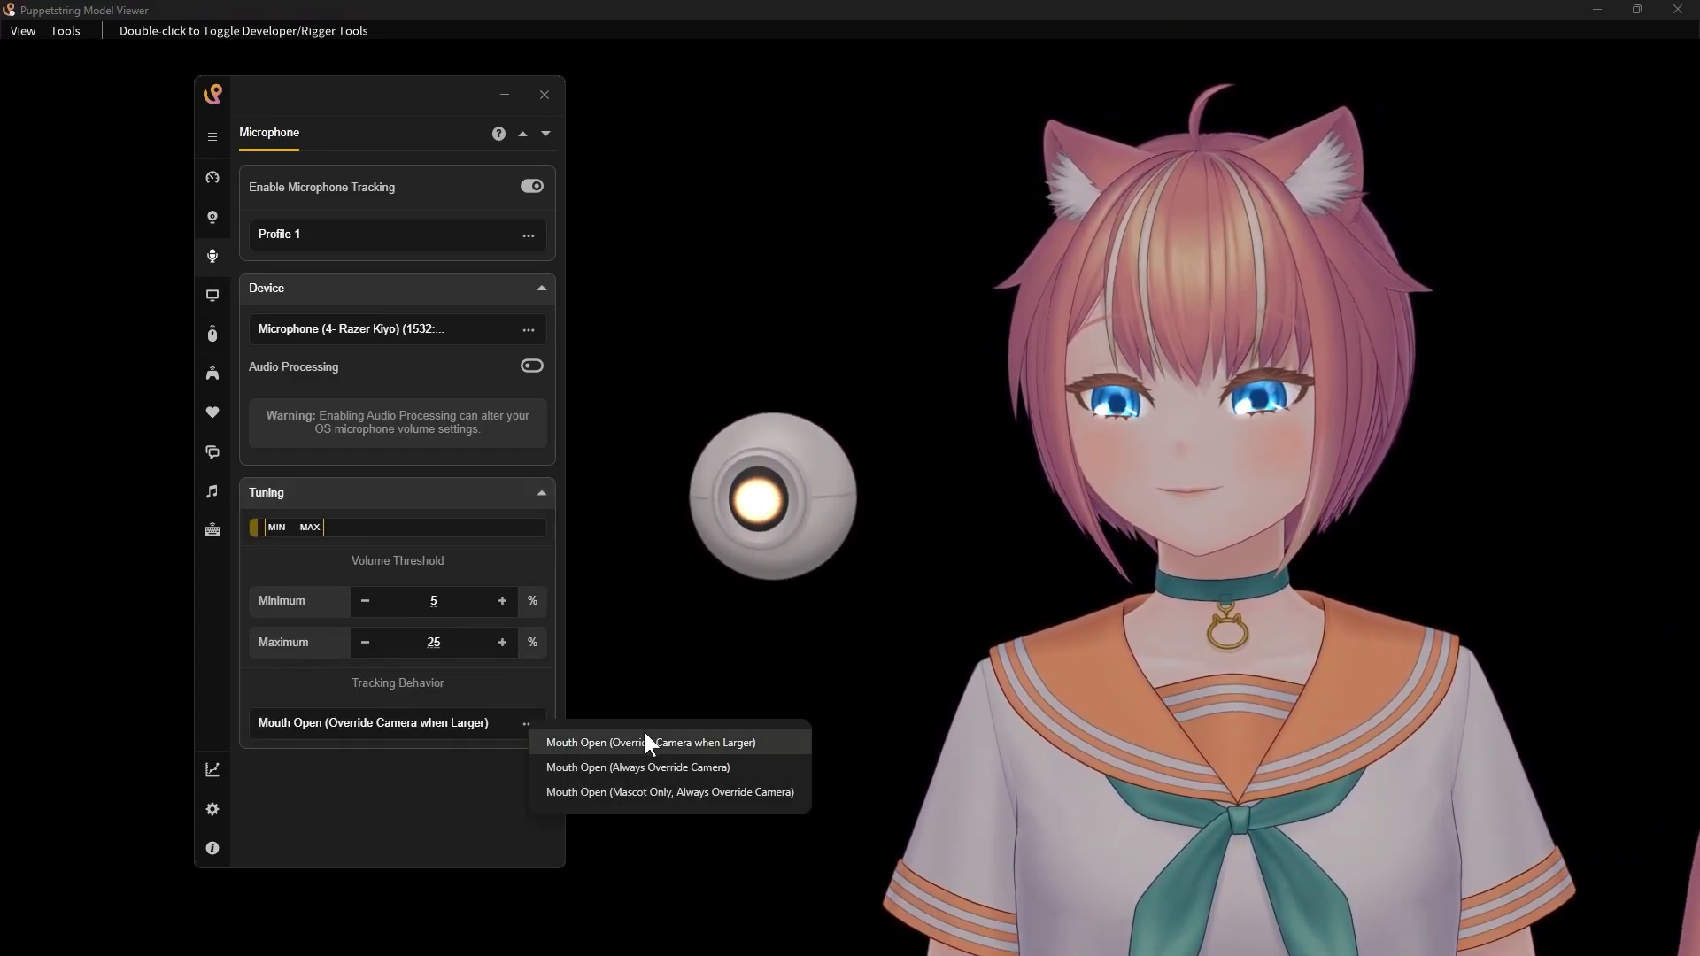
left_click(772, 791)
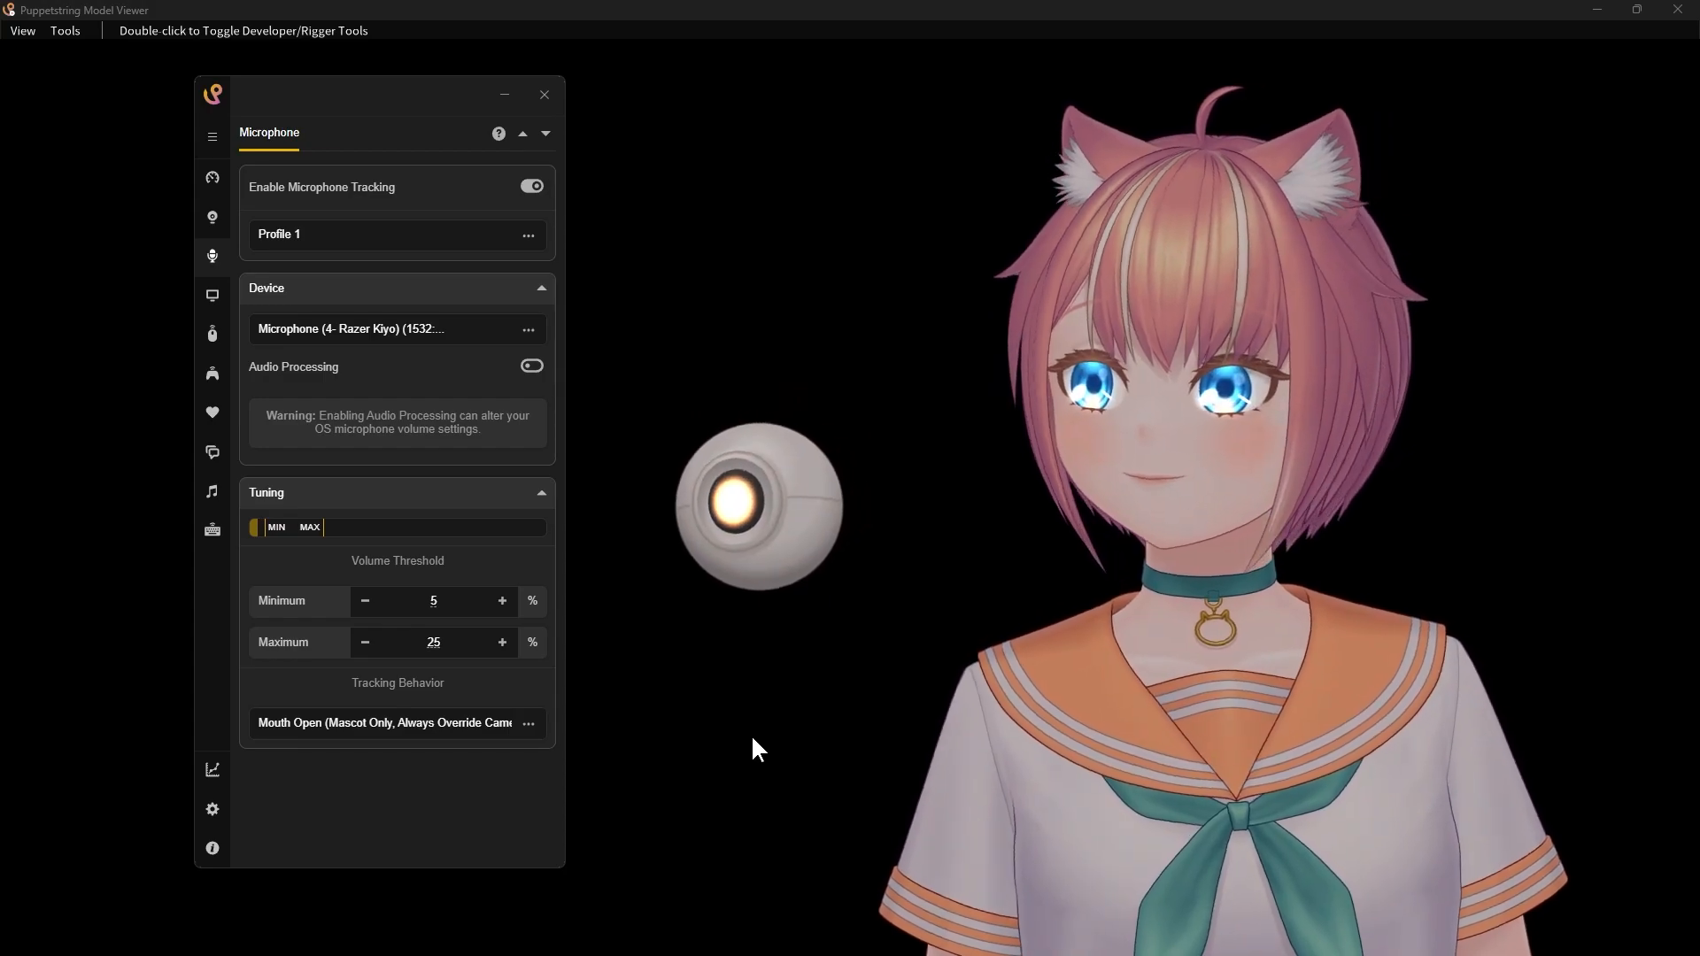
Configure mouse pointer tracking with the 27GL650F display and the Mascot Head Movement and Eye Gaze behavior.
left_click(222, 340)
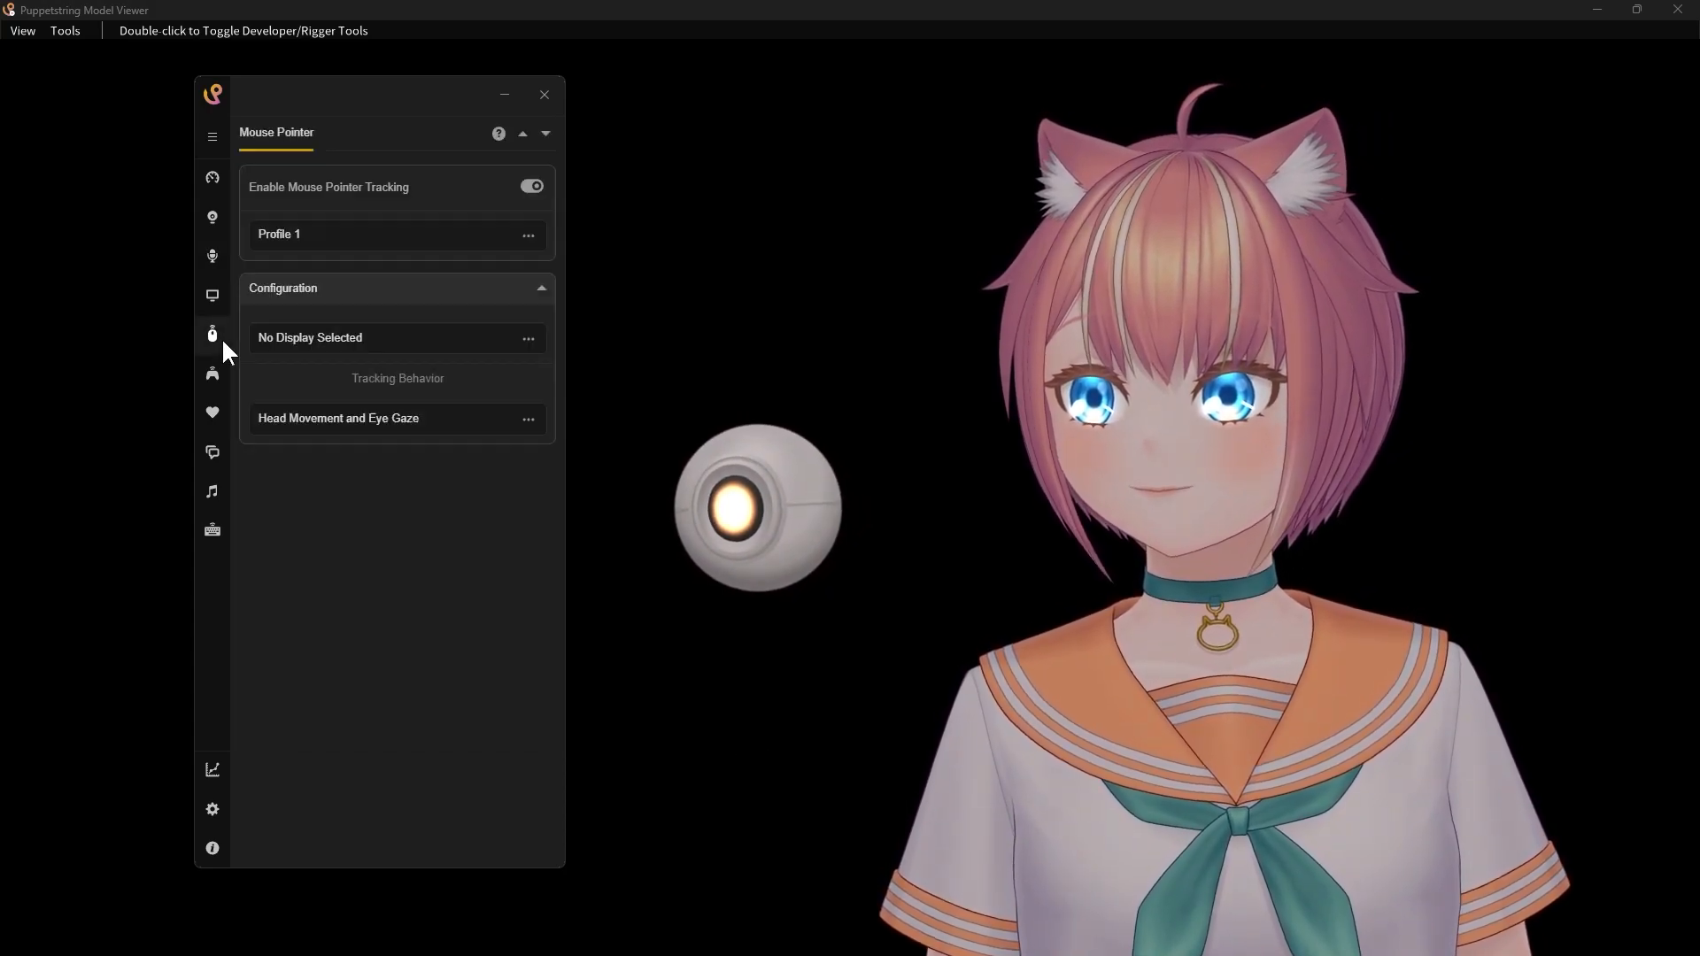
left_click(523, 343)
left_click(560, 373)
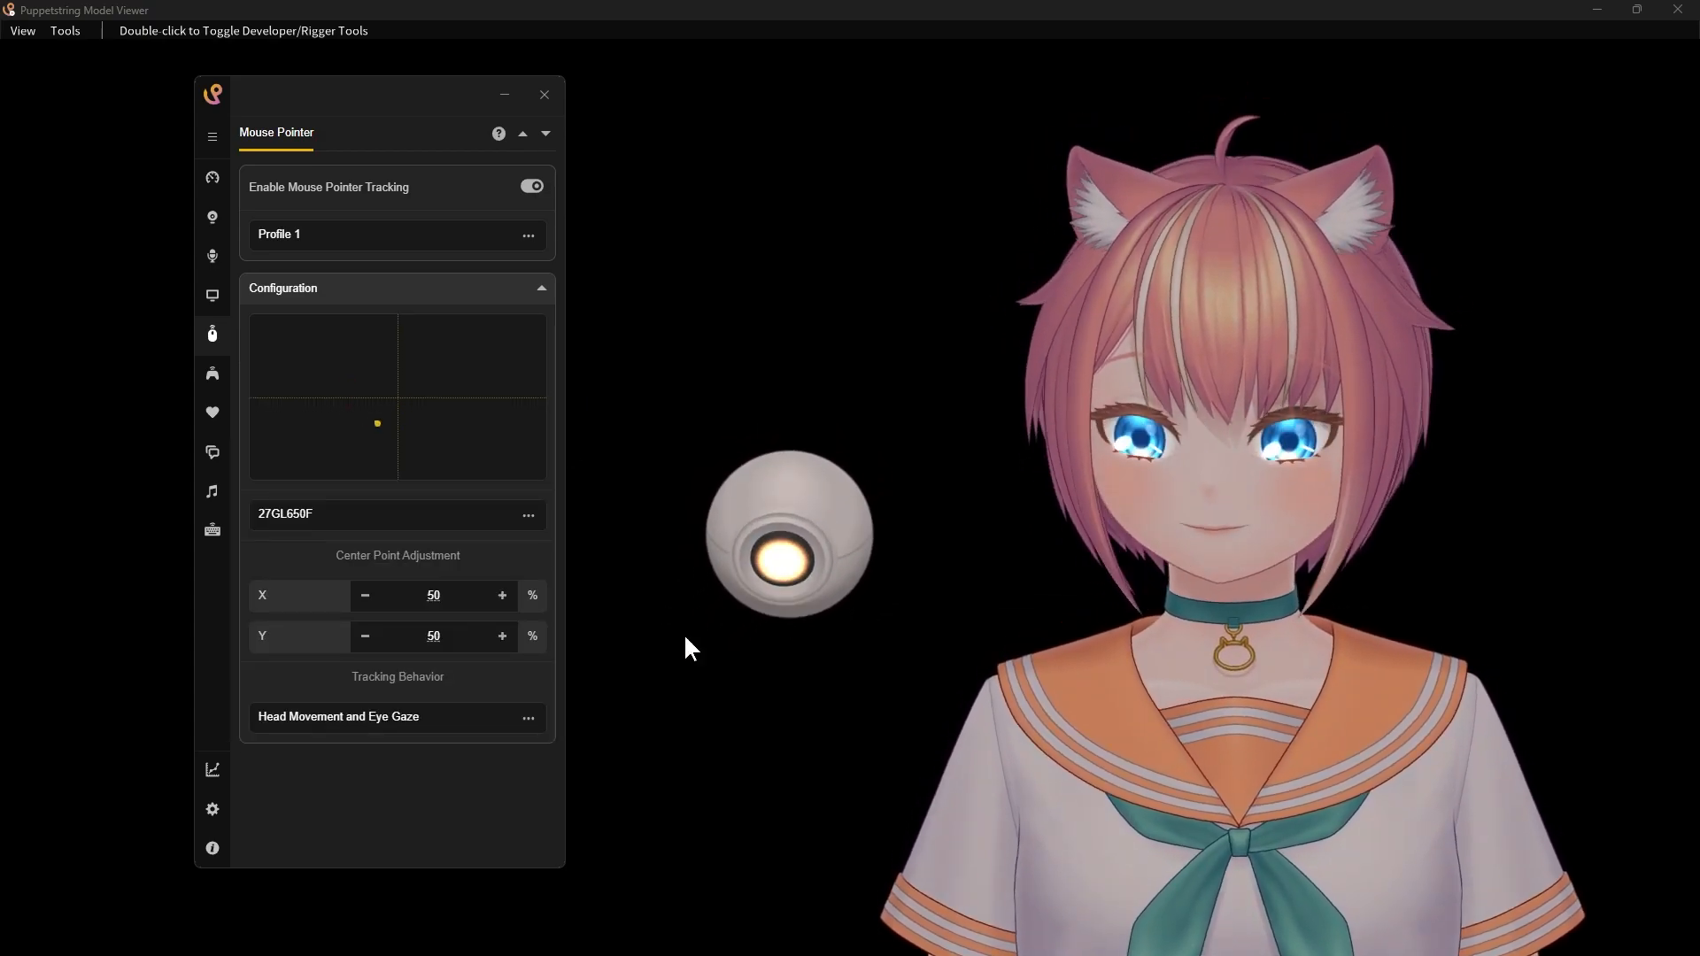
left_click(530, 717)
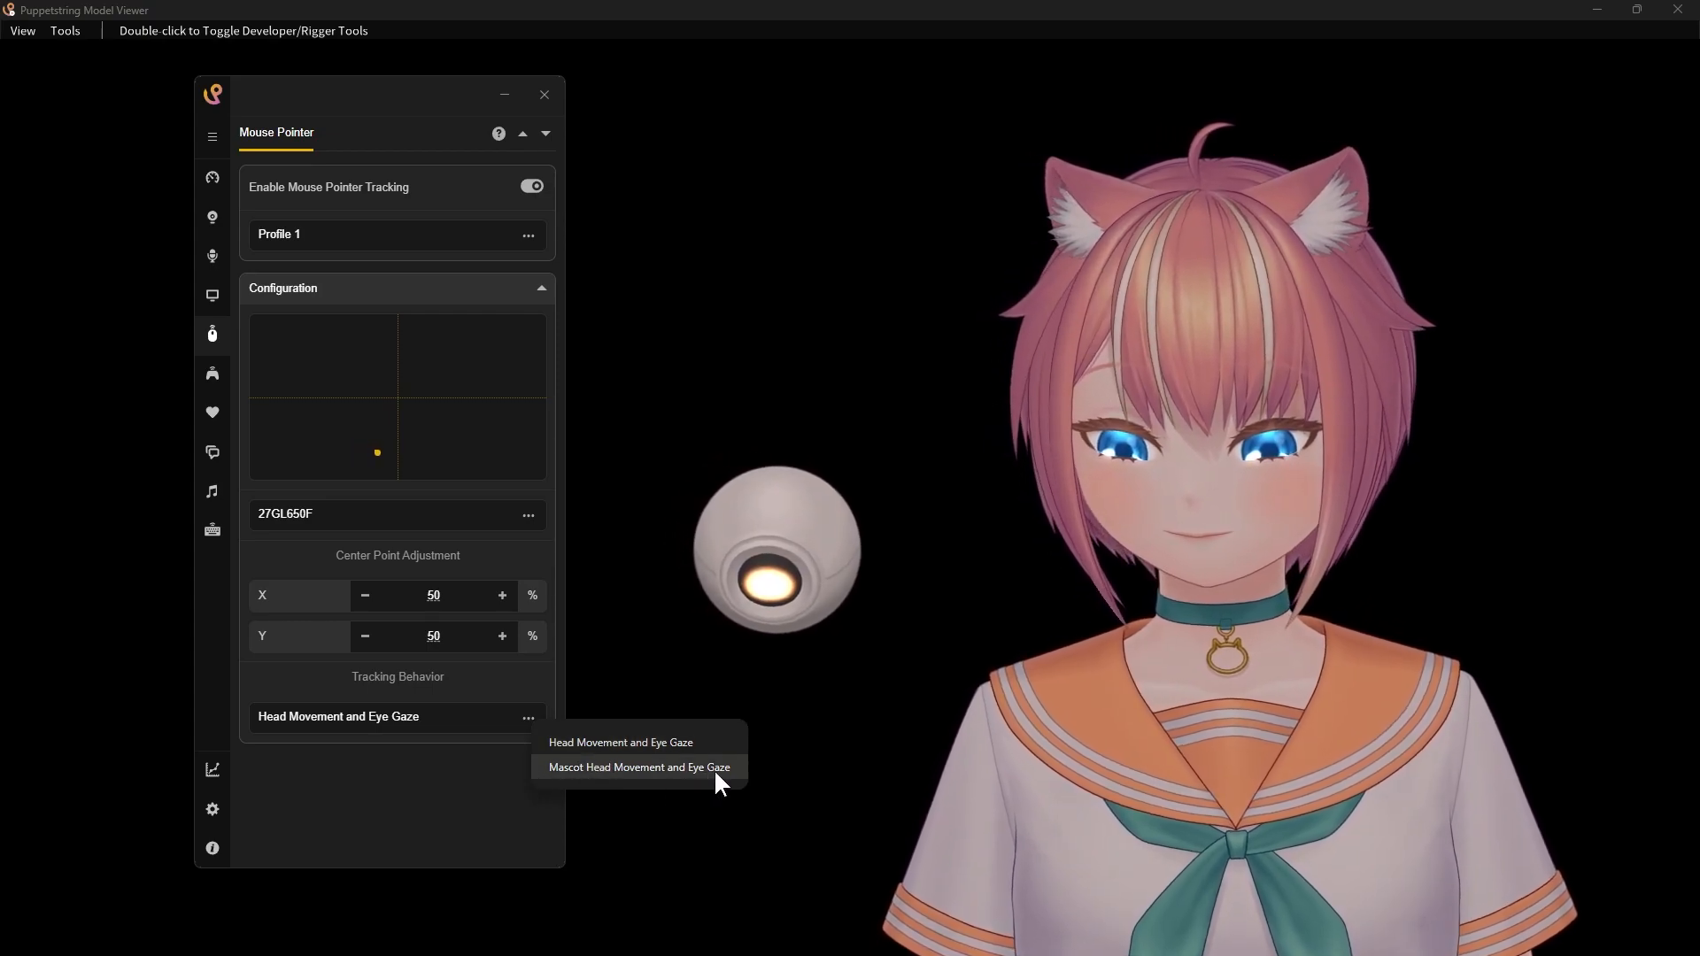
left_click(716, 768)
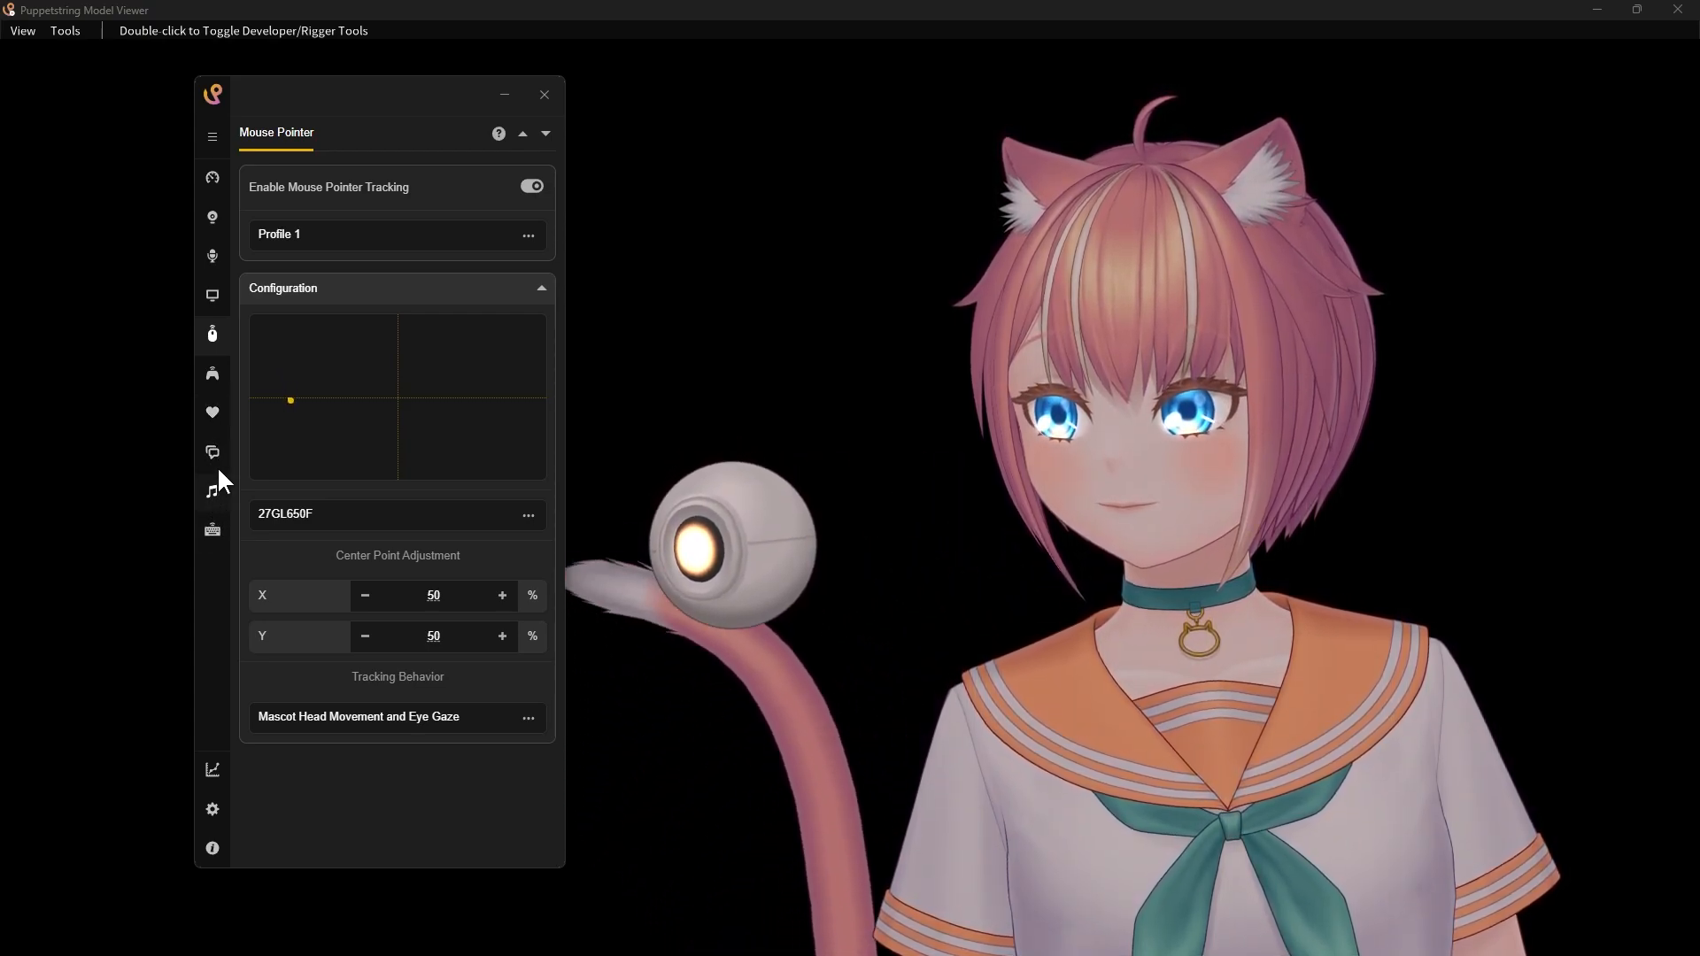
Draft a MIDI event that toggles a model feature from the APC Key 25 device with key 72, and discard it.
left_click(214, 421)
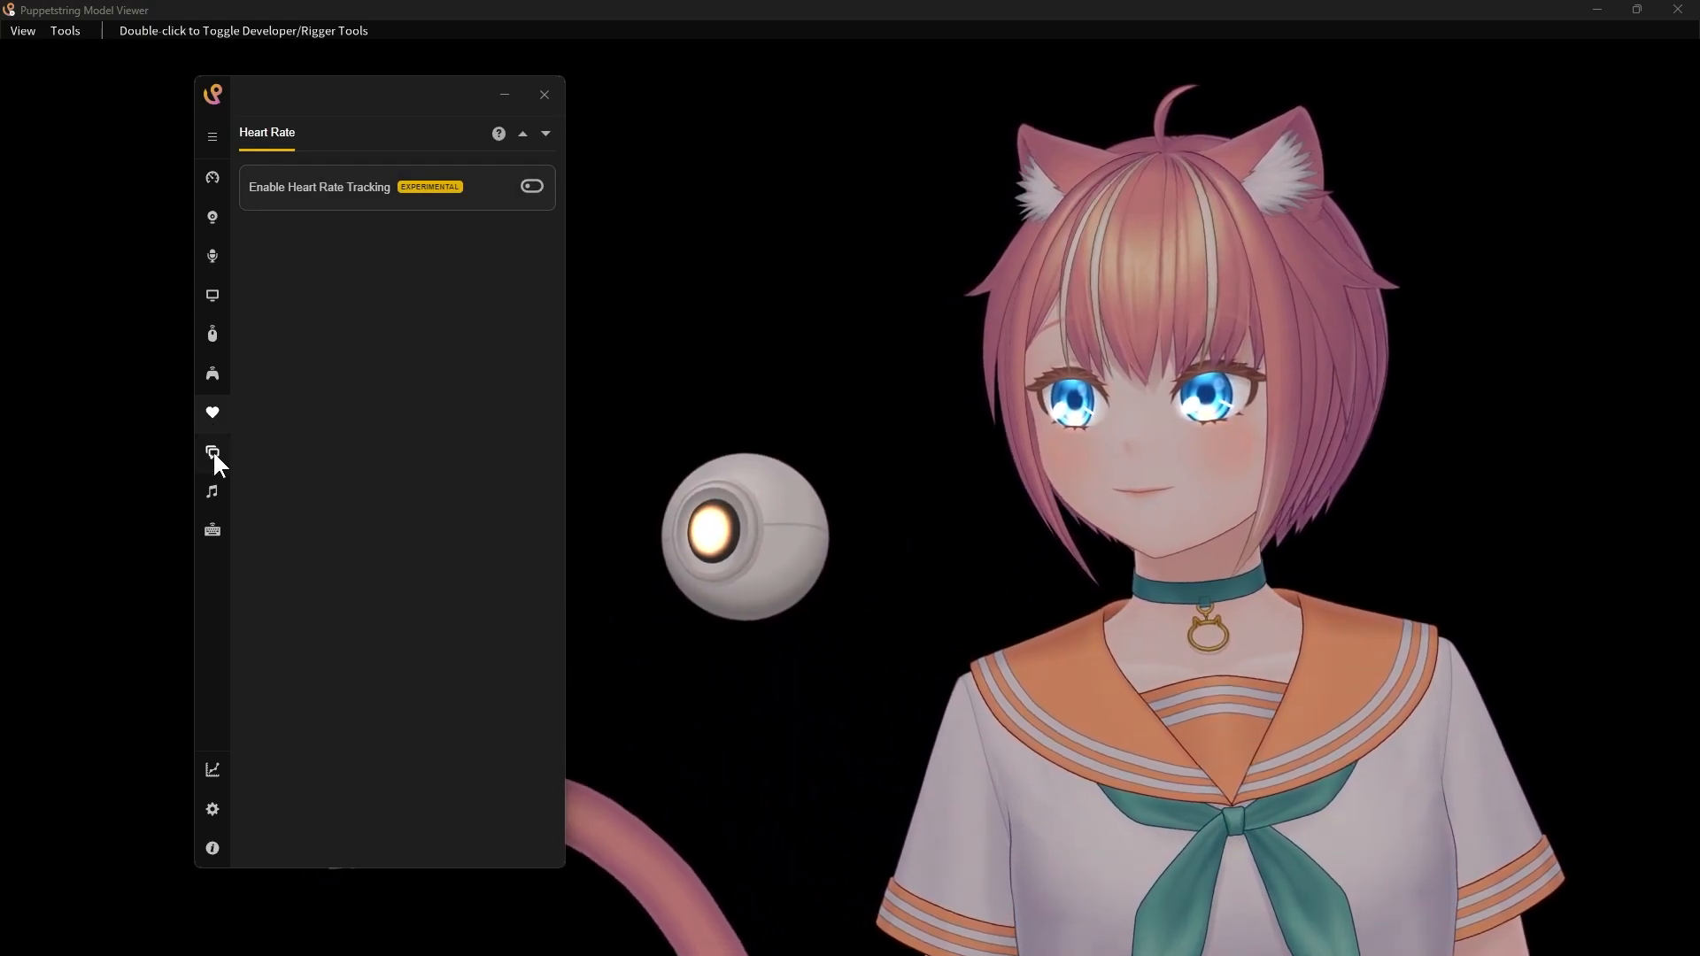
left_click(213, 451)
left_click(214, 490)
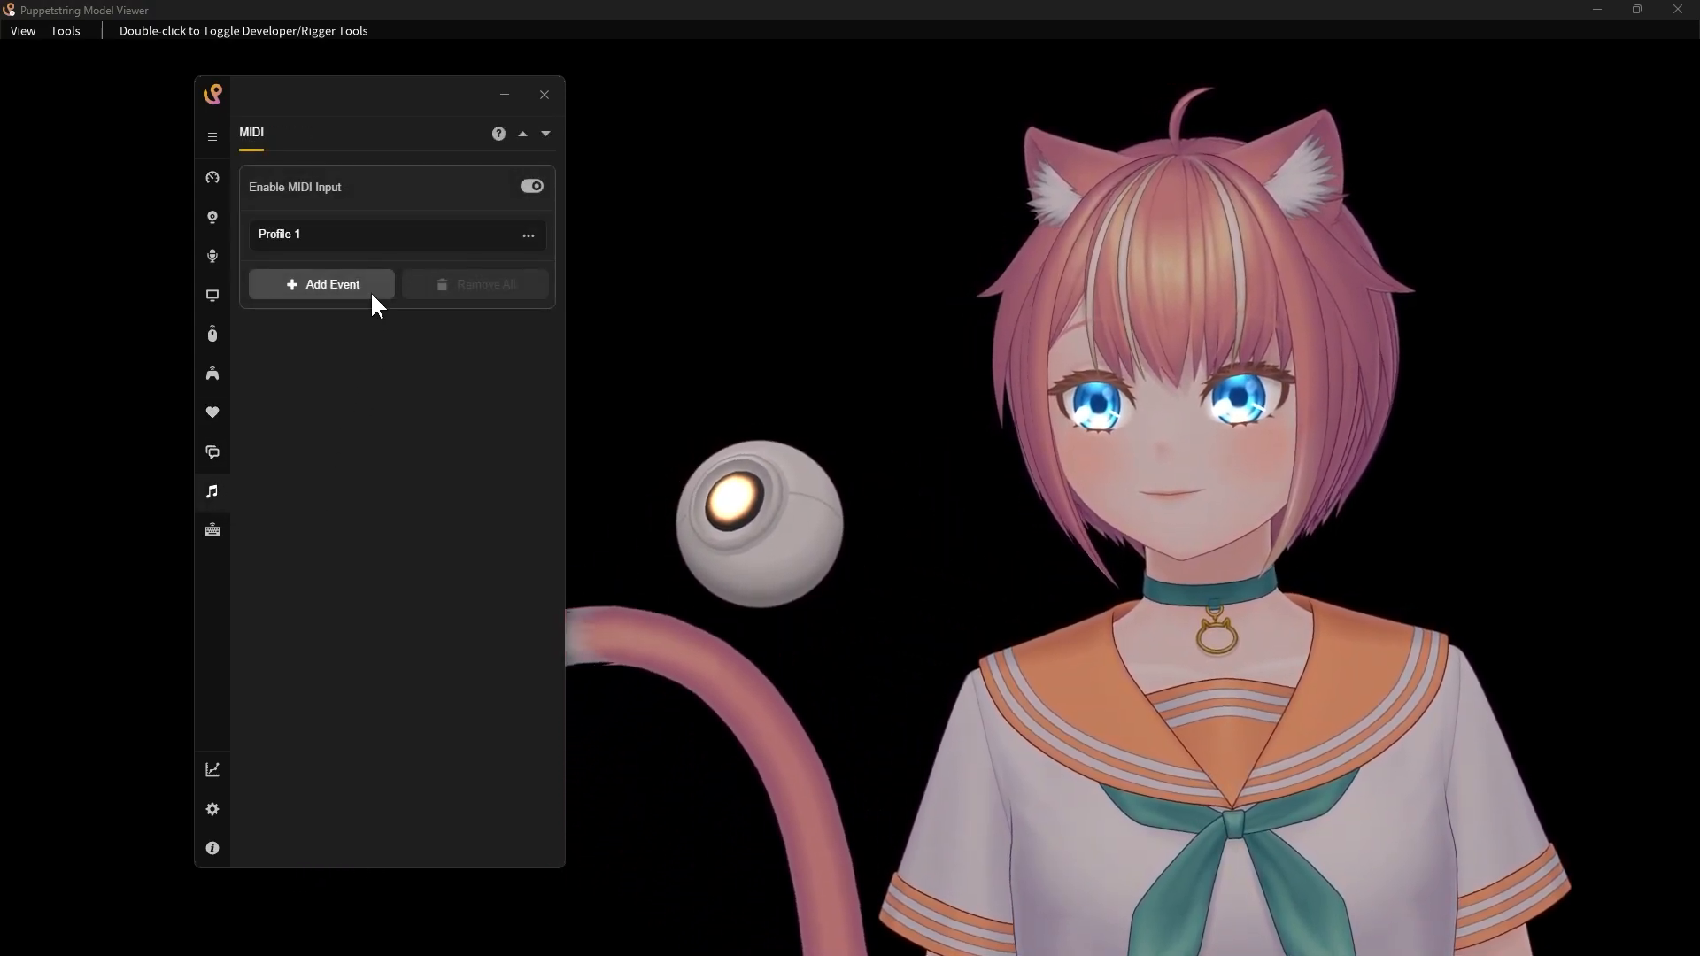
left_click(372, 294)
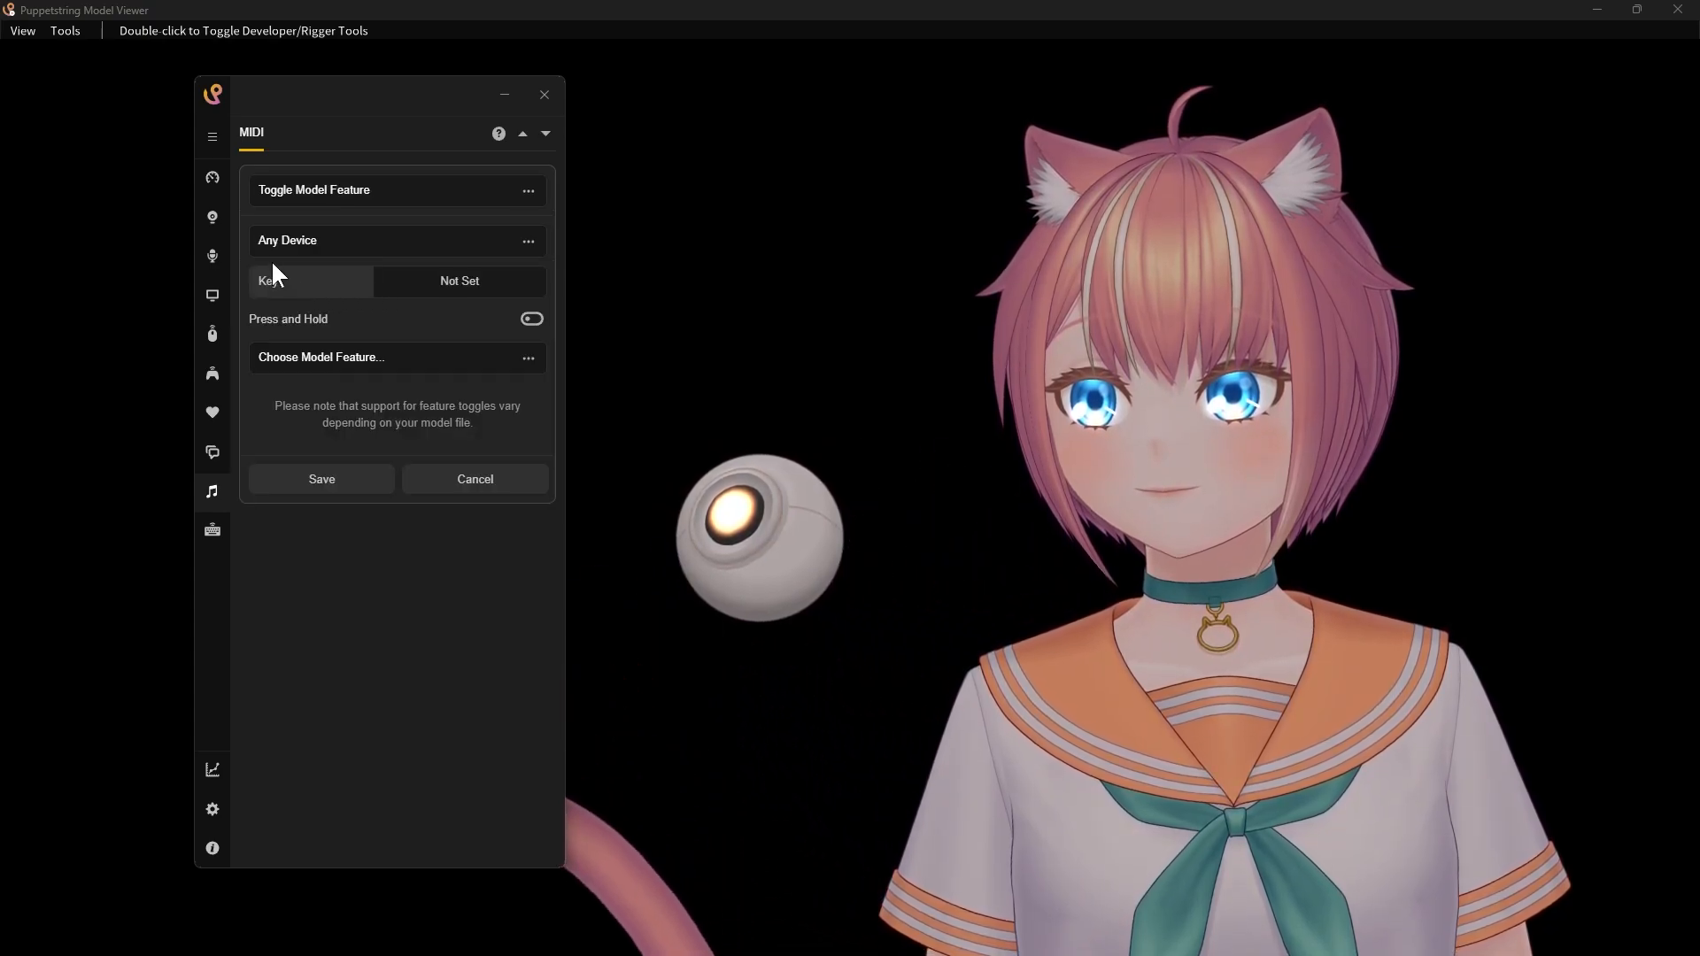
left_click(535, 242)
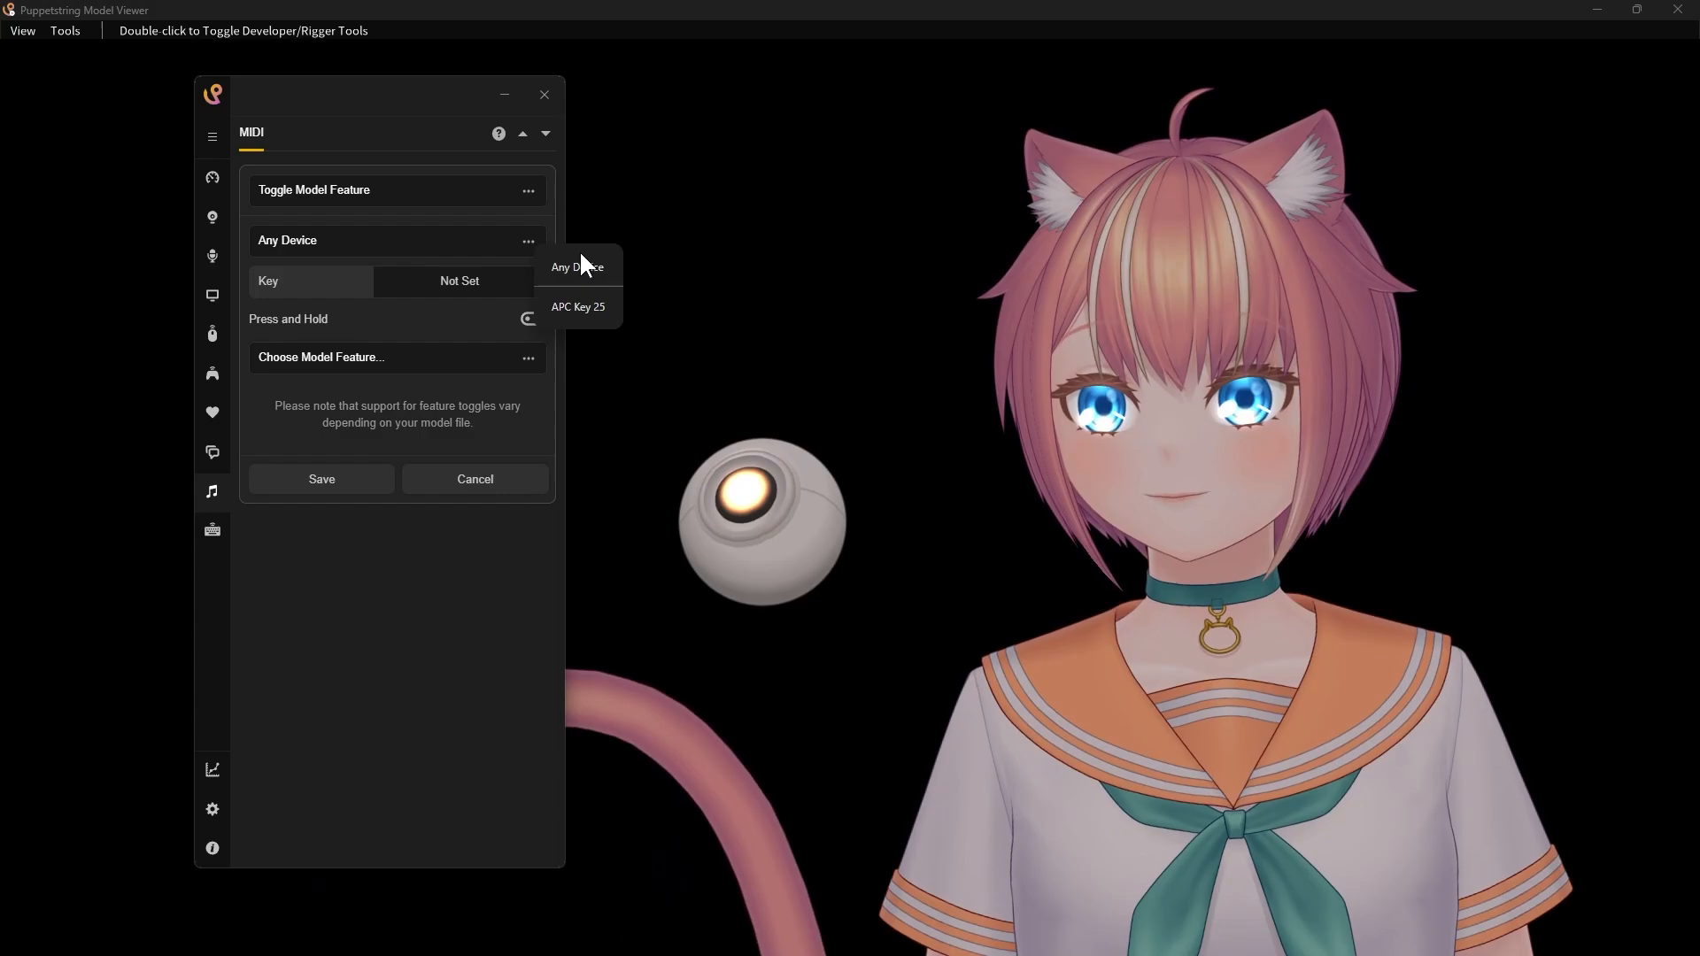
left_click(587, 307)
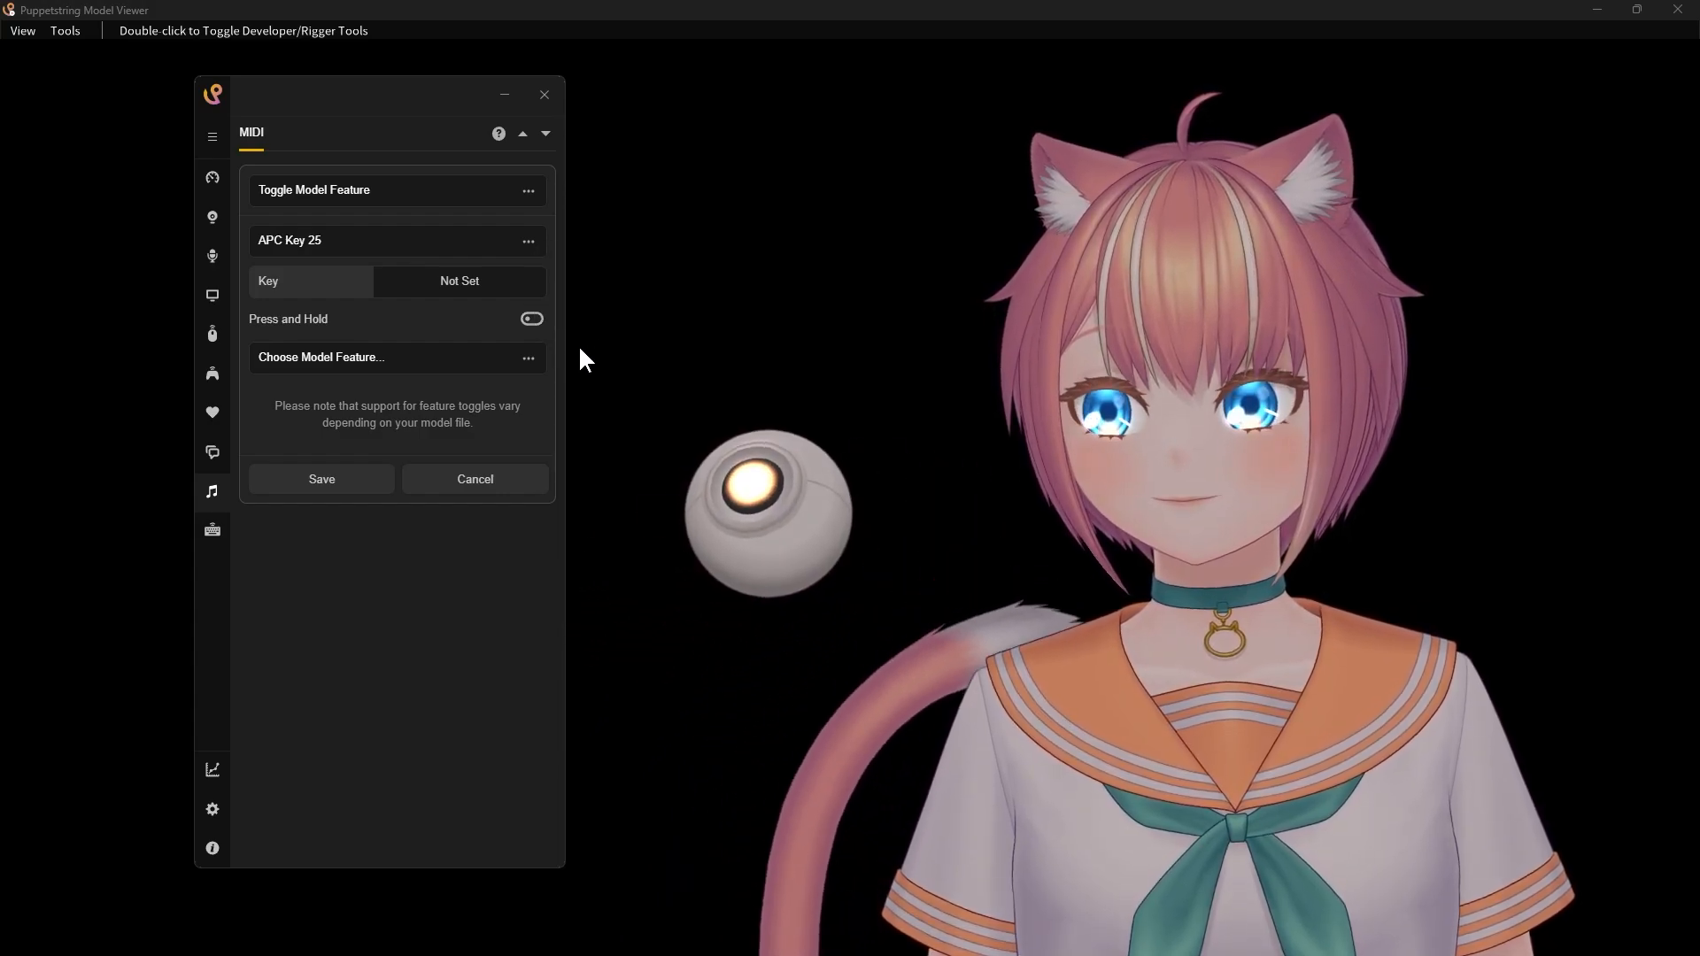
left_click(423, 281)
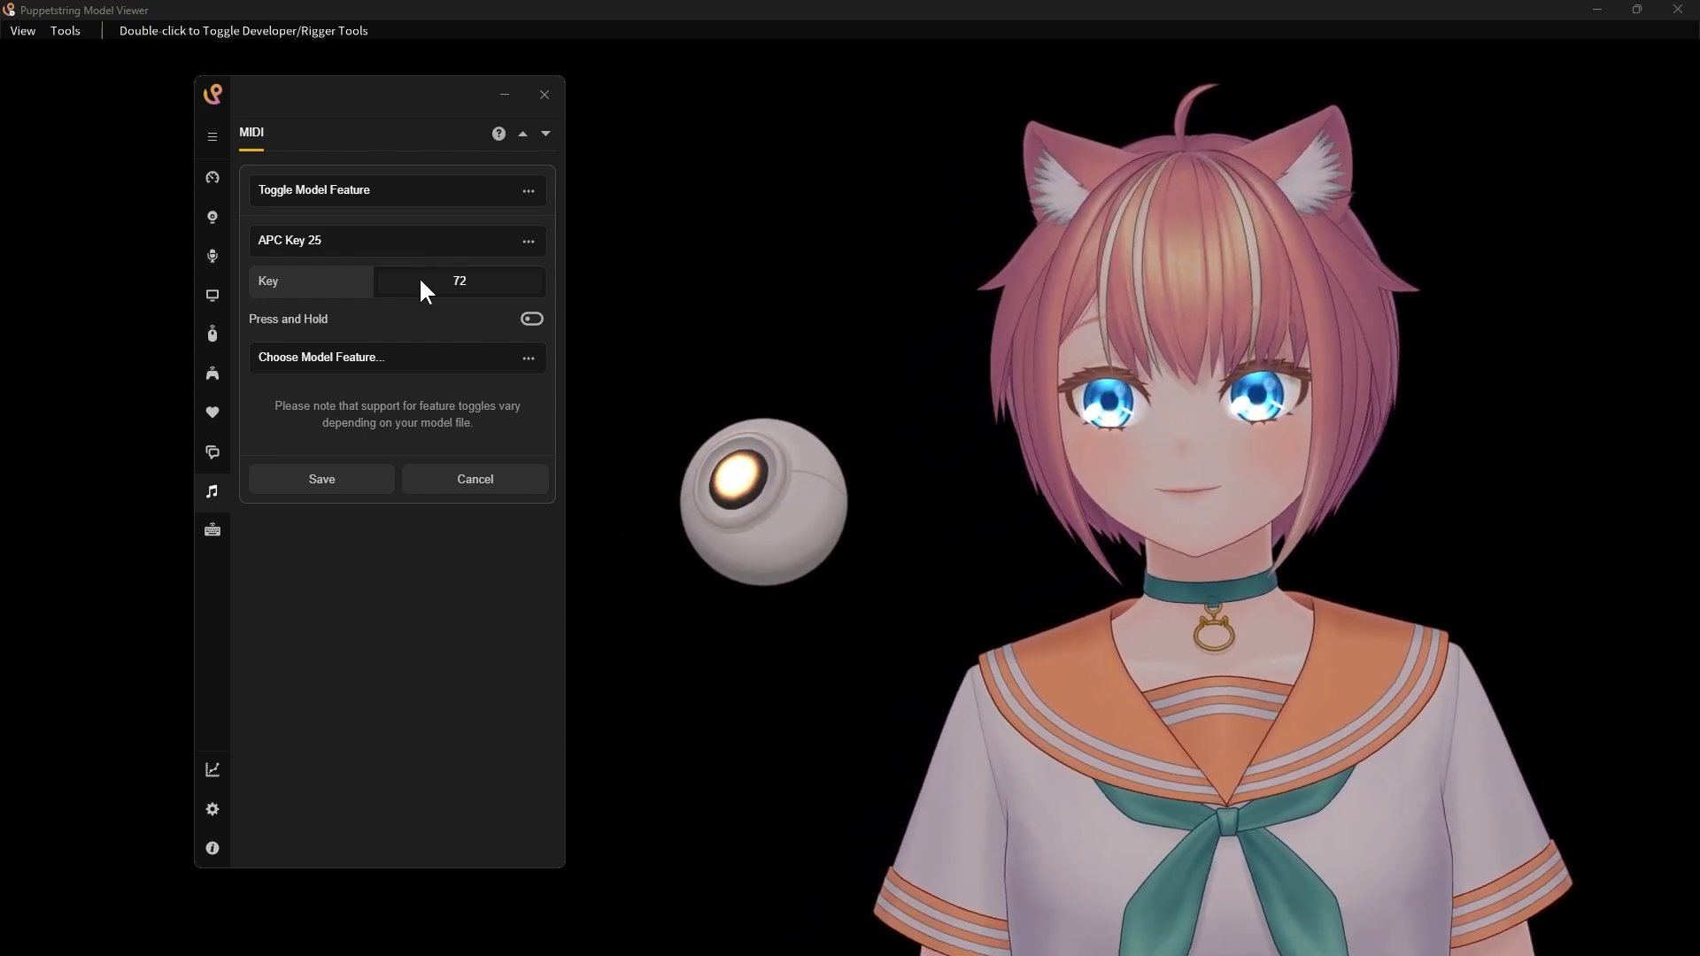
left_click(462, 480)
Switch to Amazon, search for "heart rate monitor armband", look through the results and open the COOSPO armband listing.
left_click(214, 412)
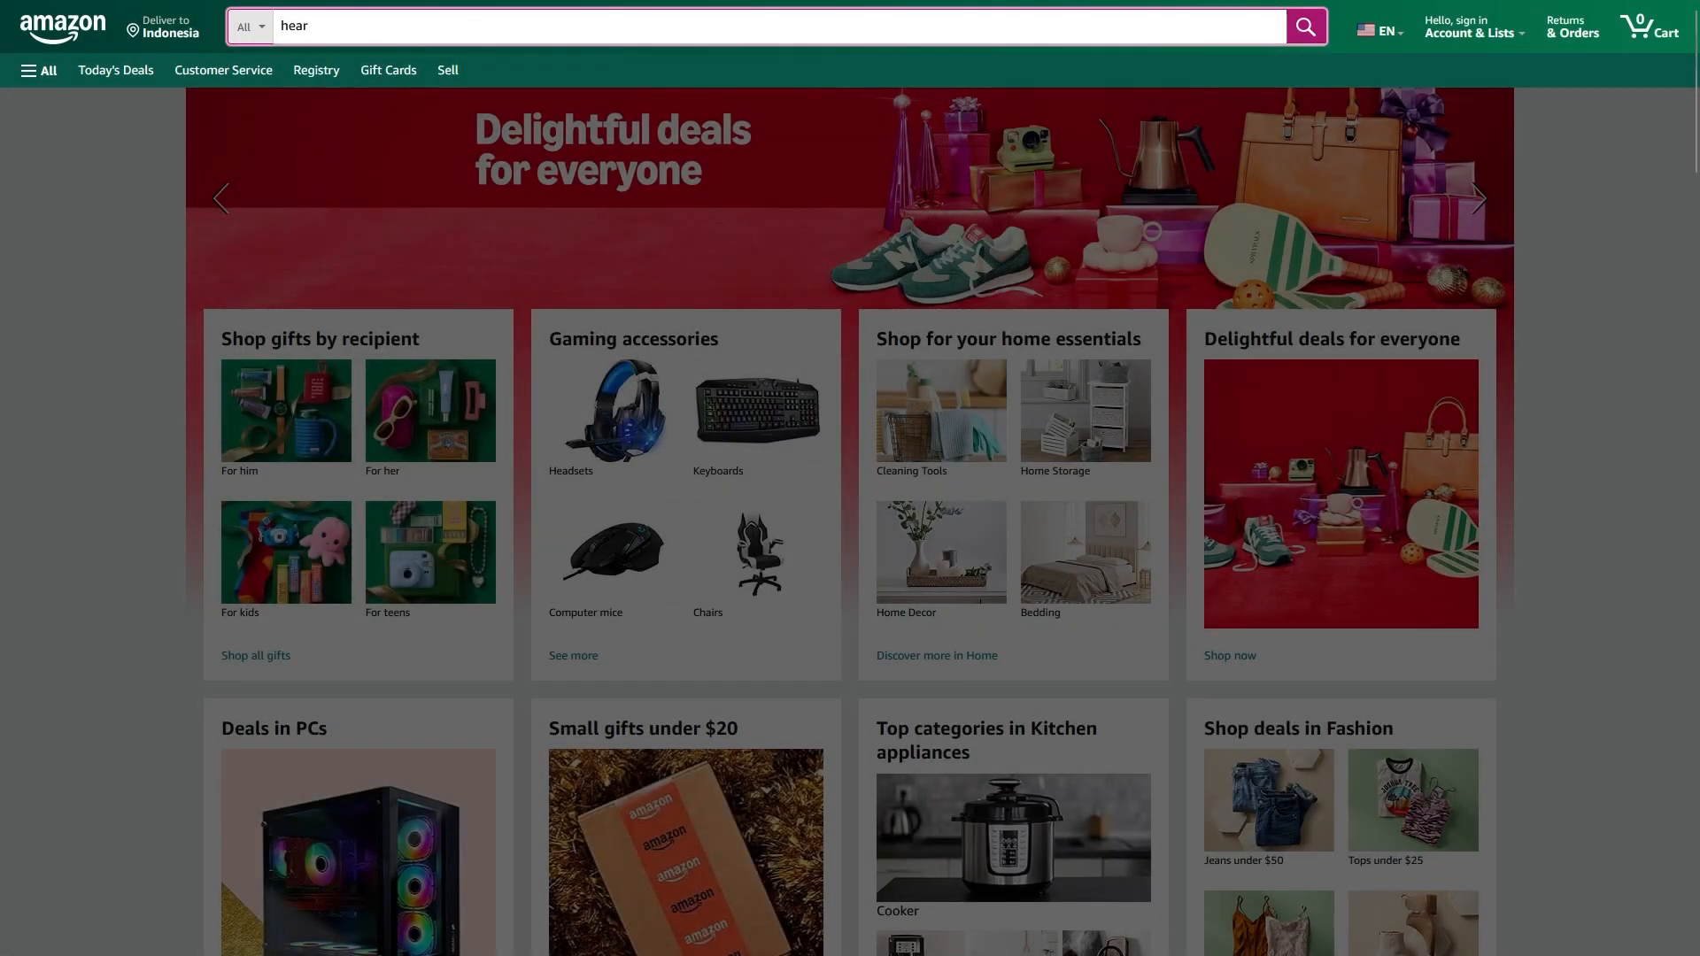
type("t rate")
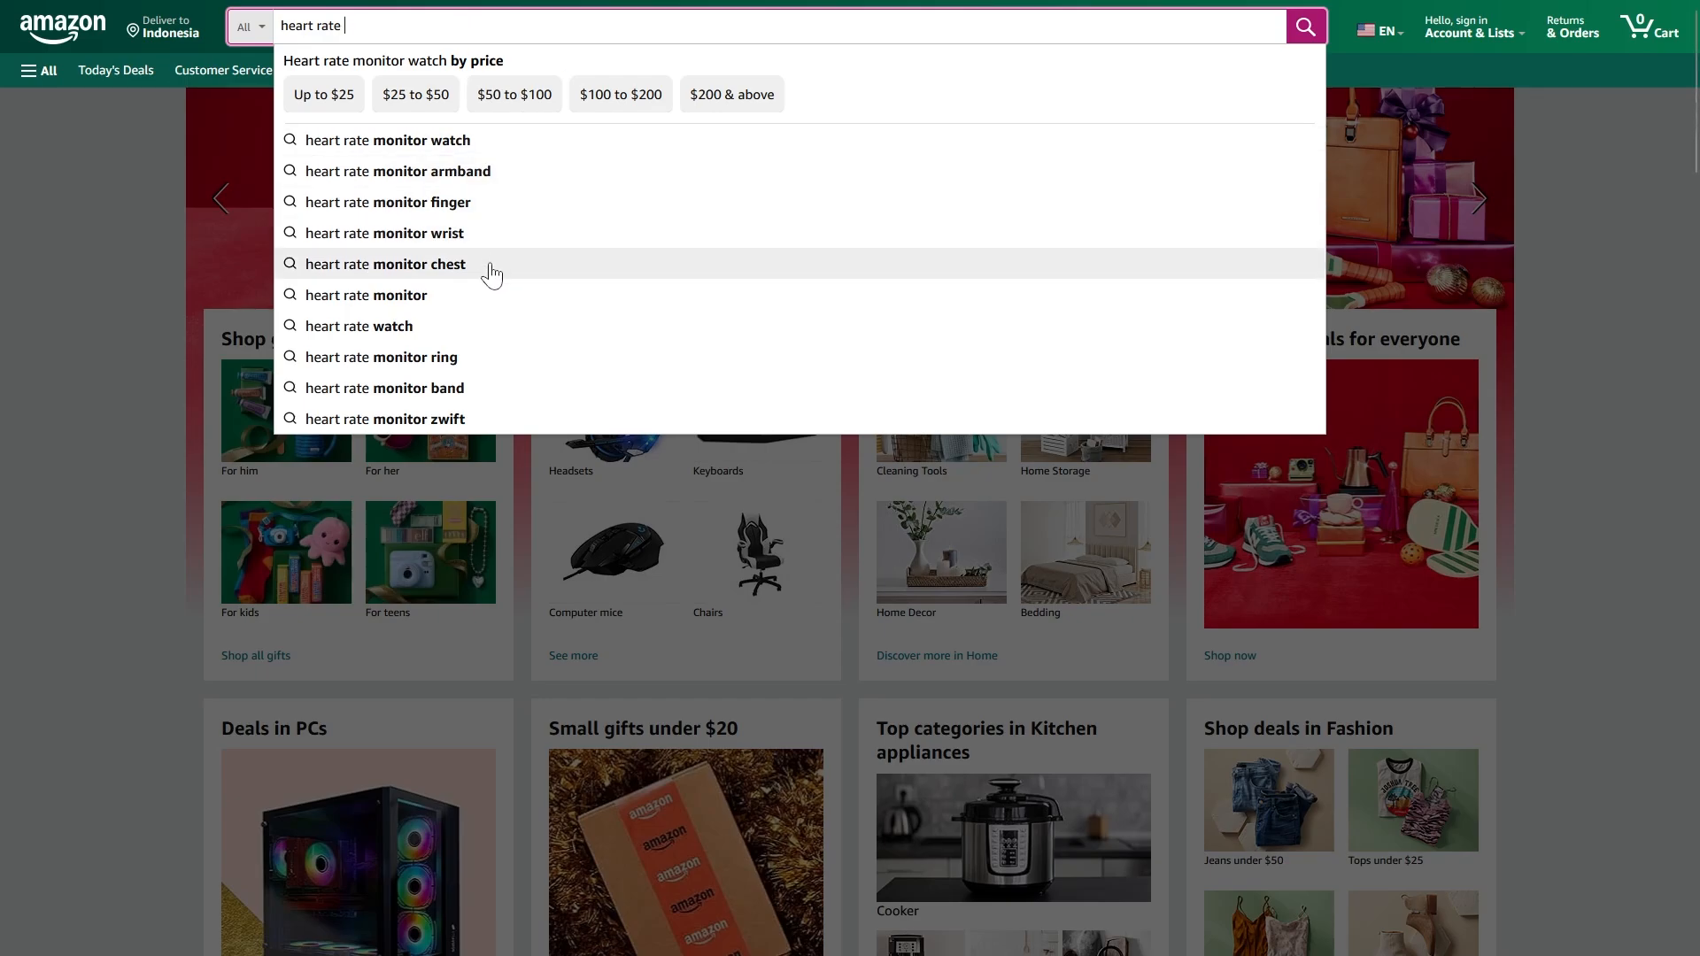
left_click(491, 174)
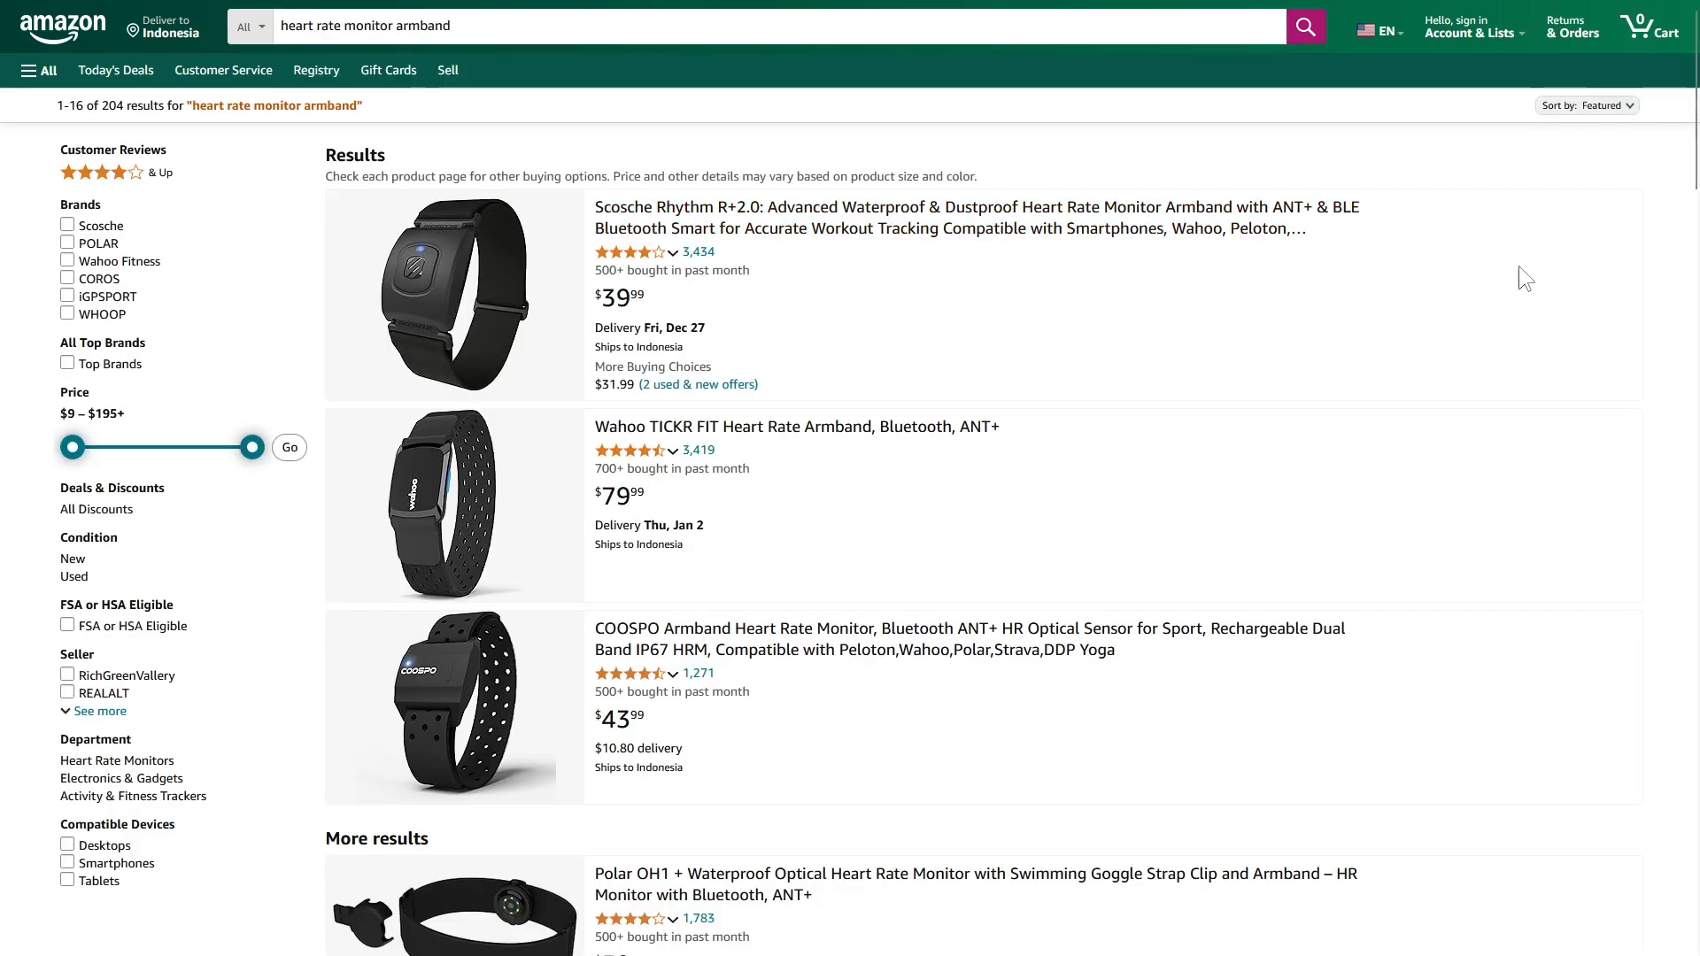
scroll(1525, 278, "down", 10)
scroll(1149, 306, "up", 10)
left_click(670, 641)
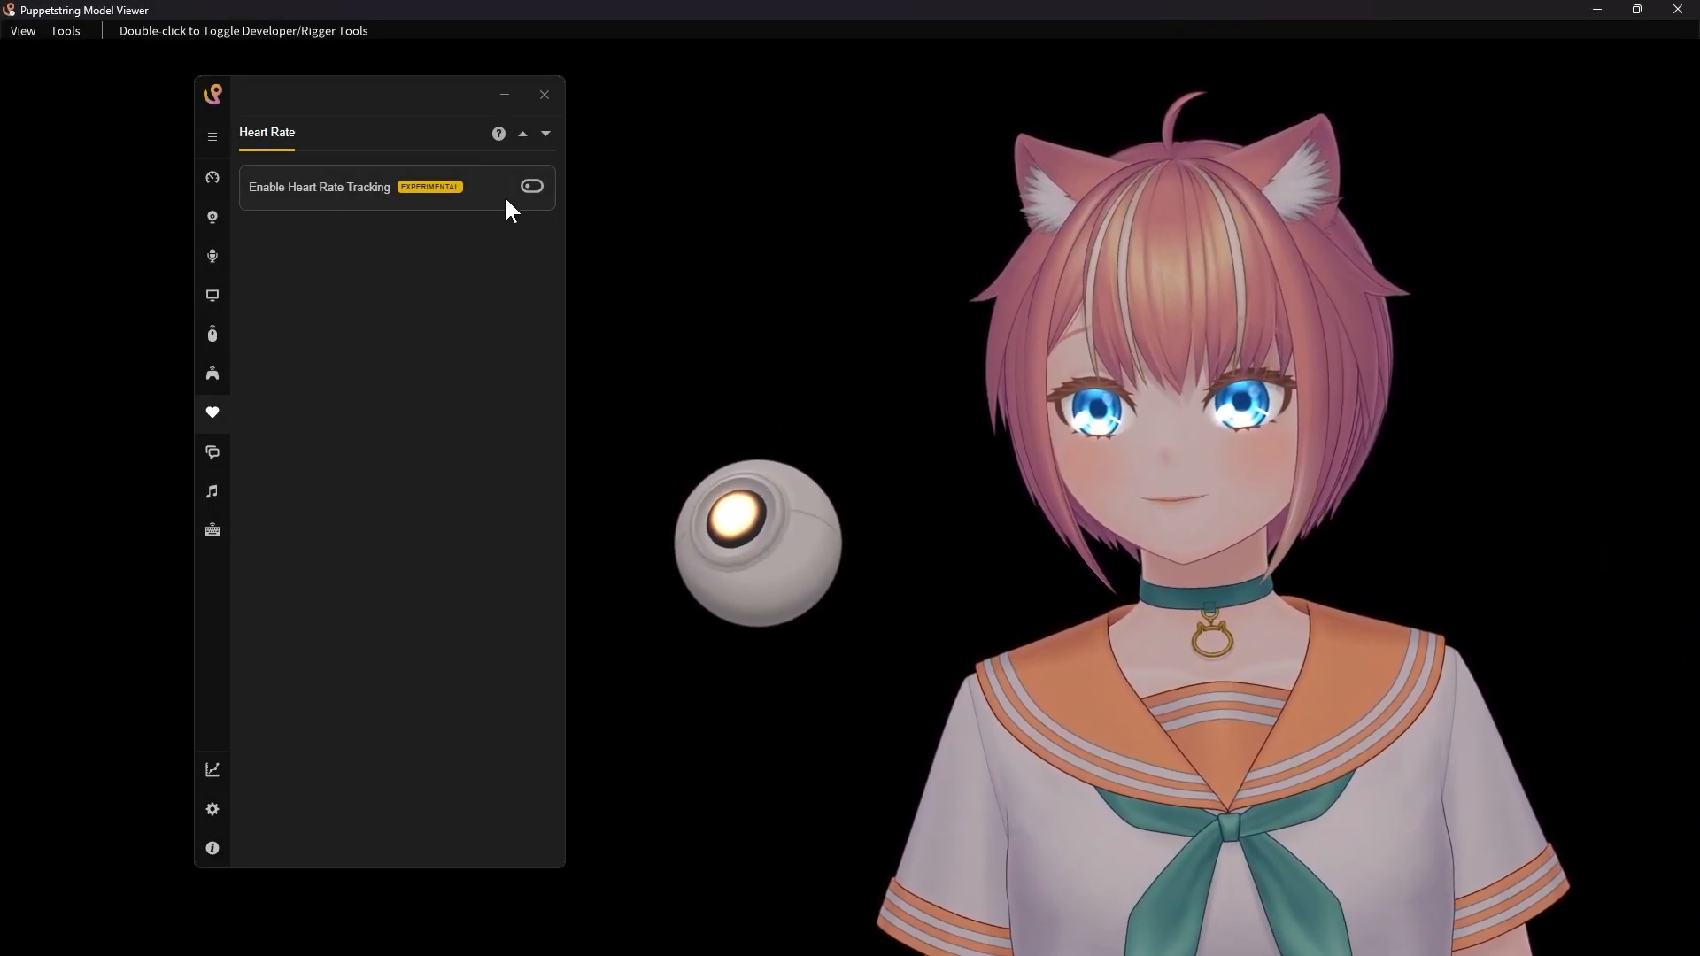
Switch to Puppetstring, enable heart rate tracking and connect the HW706A heart rate monitor.
left_click(531, 187)
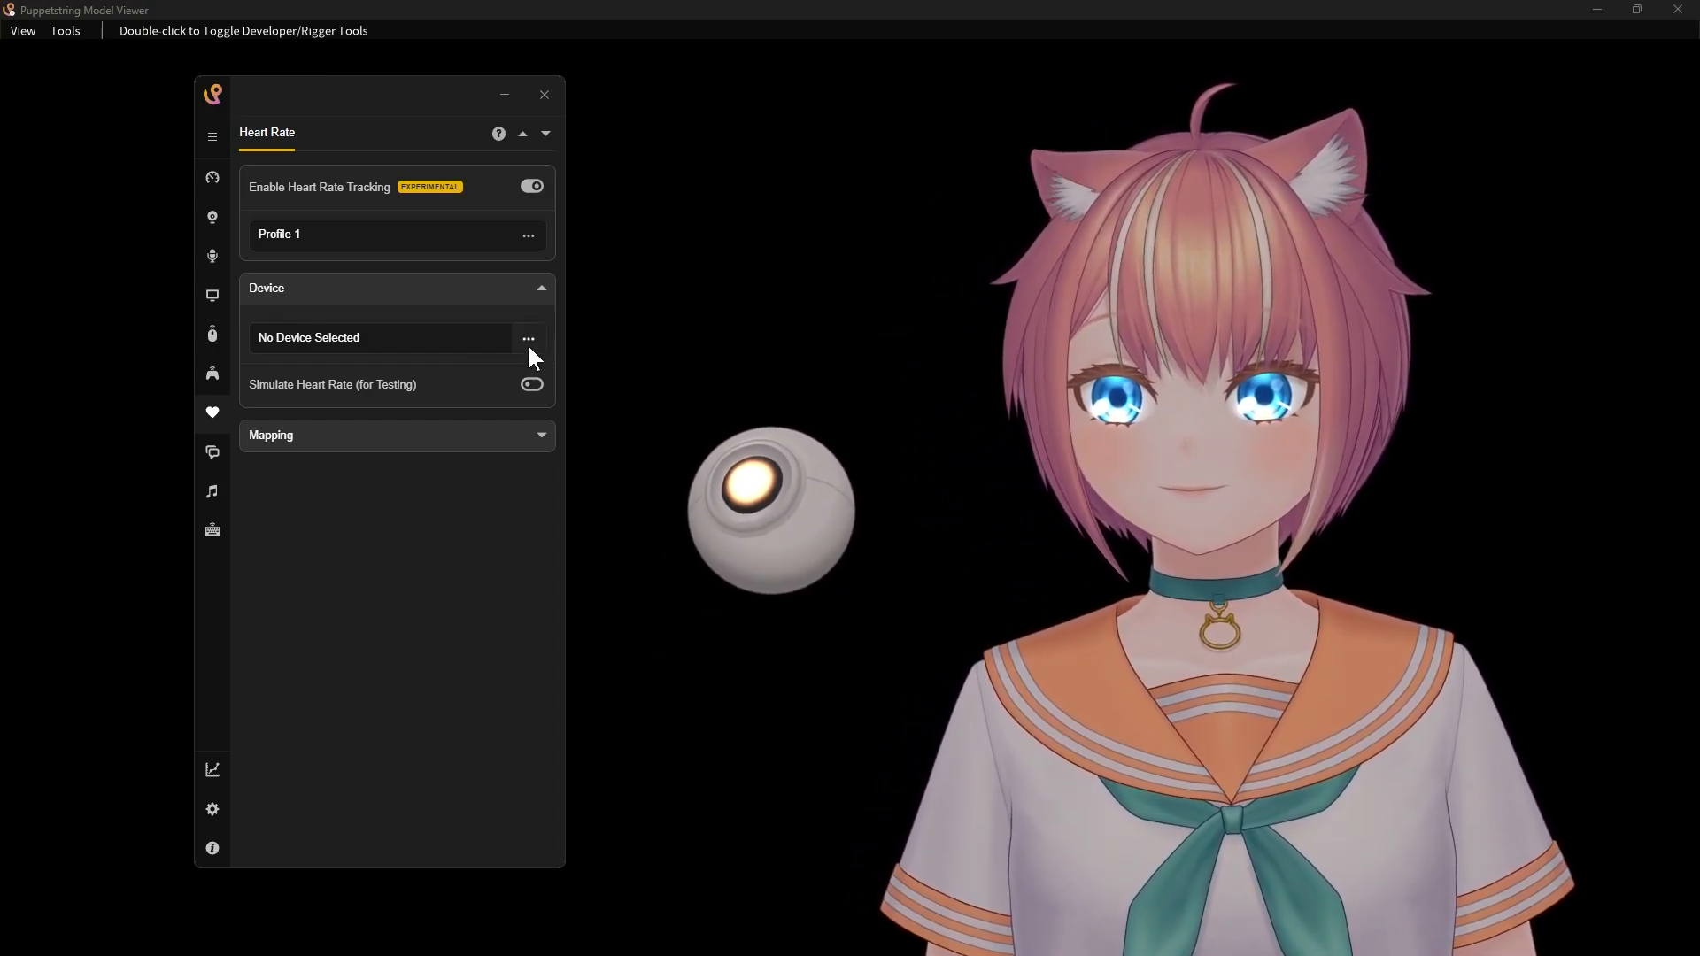
left_click(528, 346)
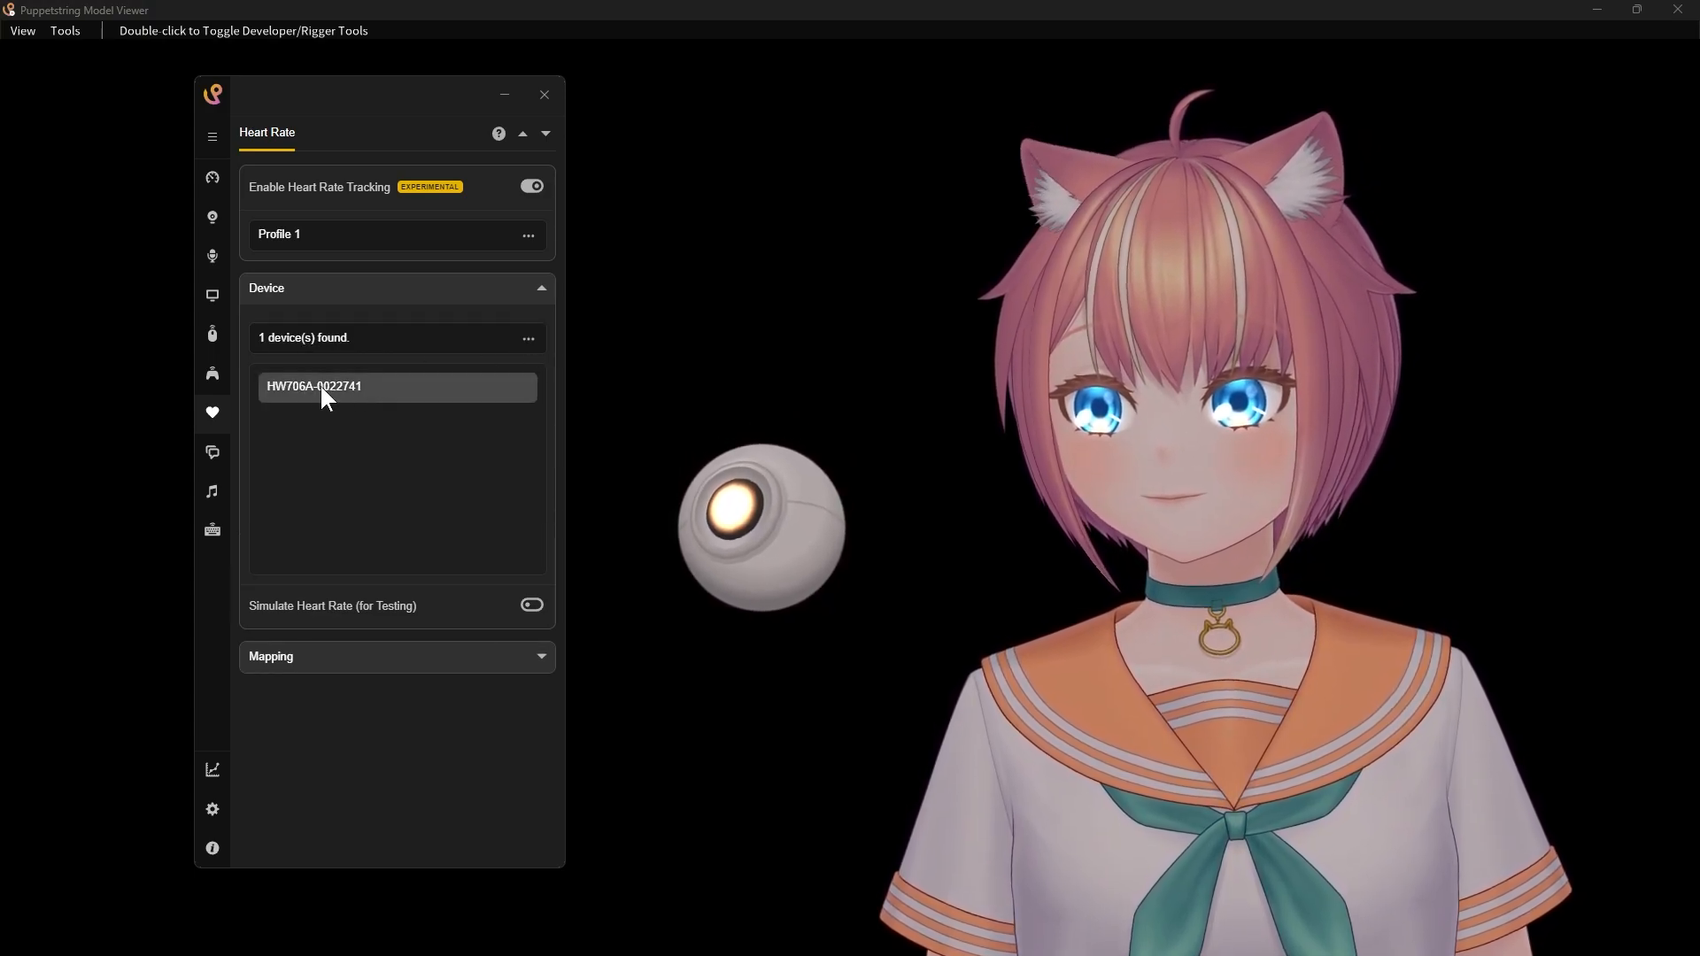
left_click(405, 386)
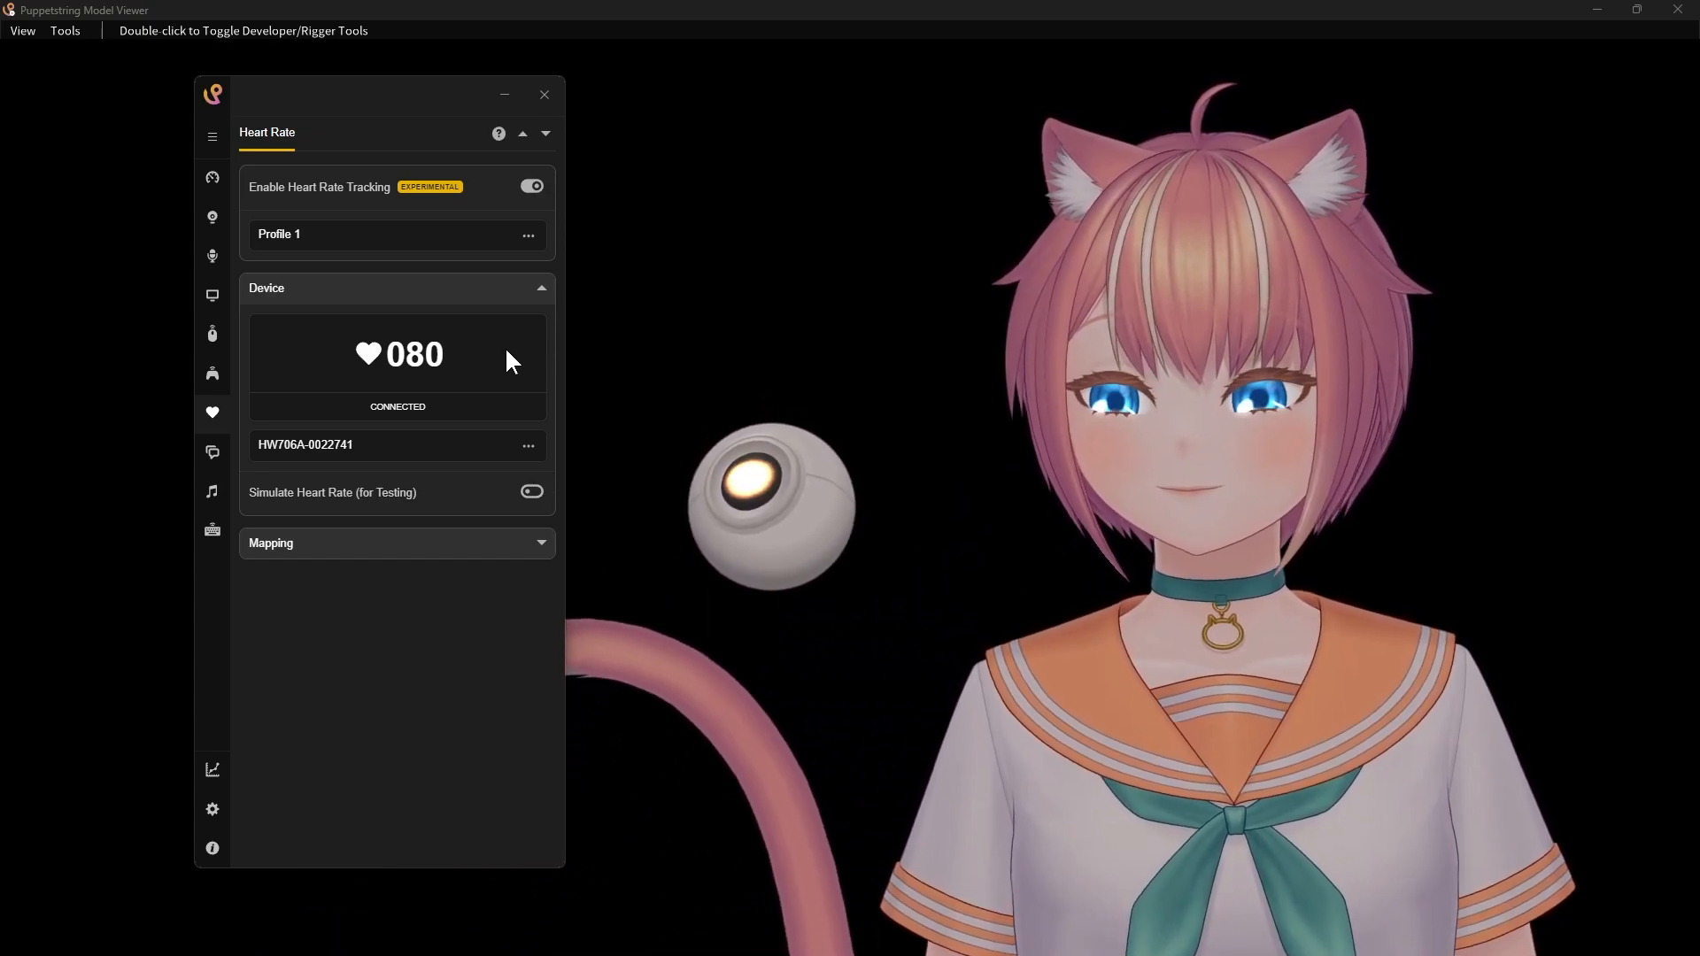
Add a heart rate mapping for the Face - Gloom expression with a minimum of 80 bpm and a maximum of 100 bpm.
left_click(368, 536)
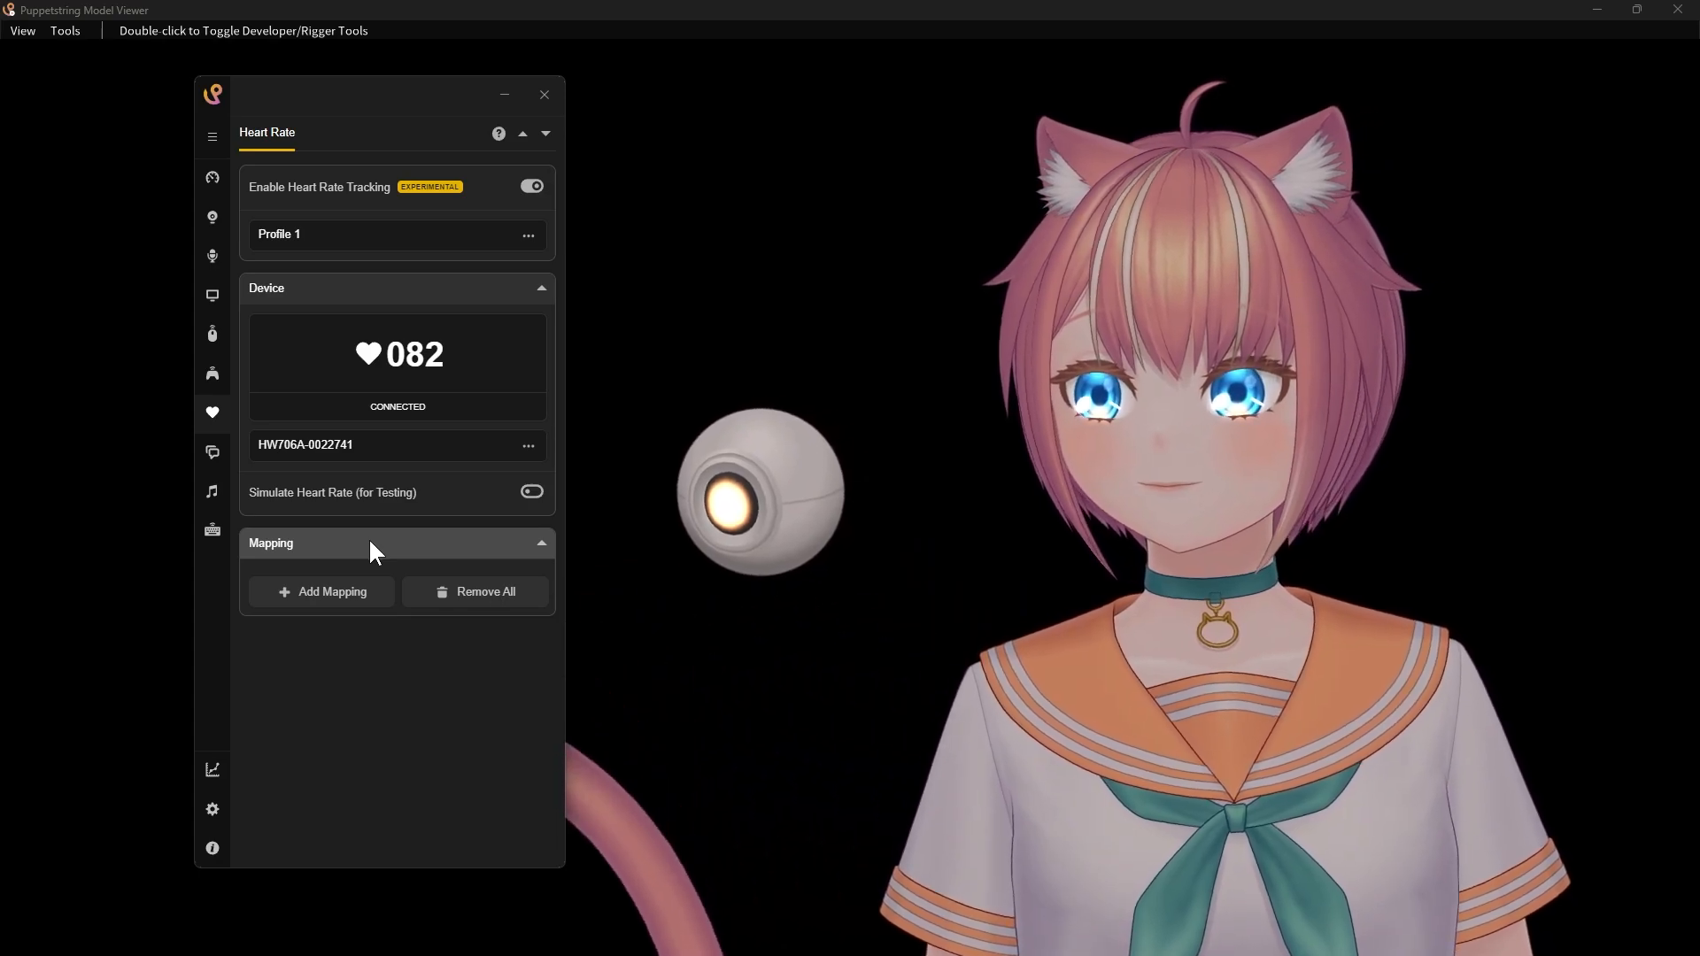
left_click(358, 597)
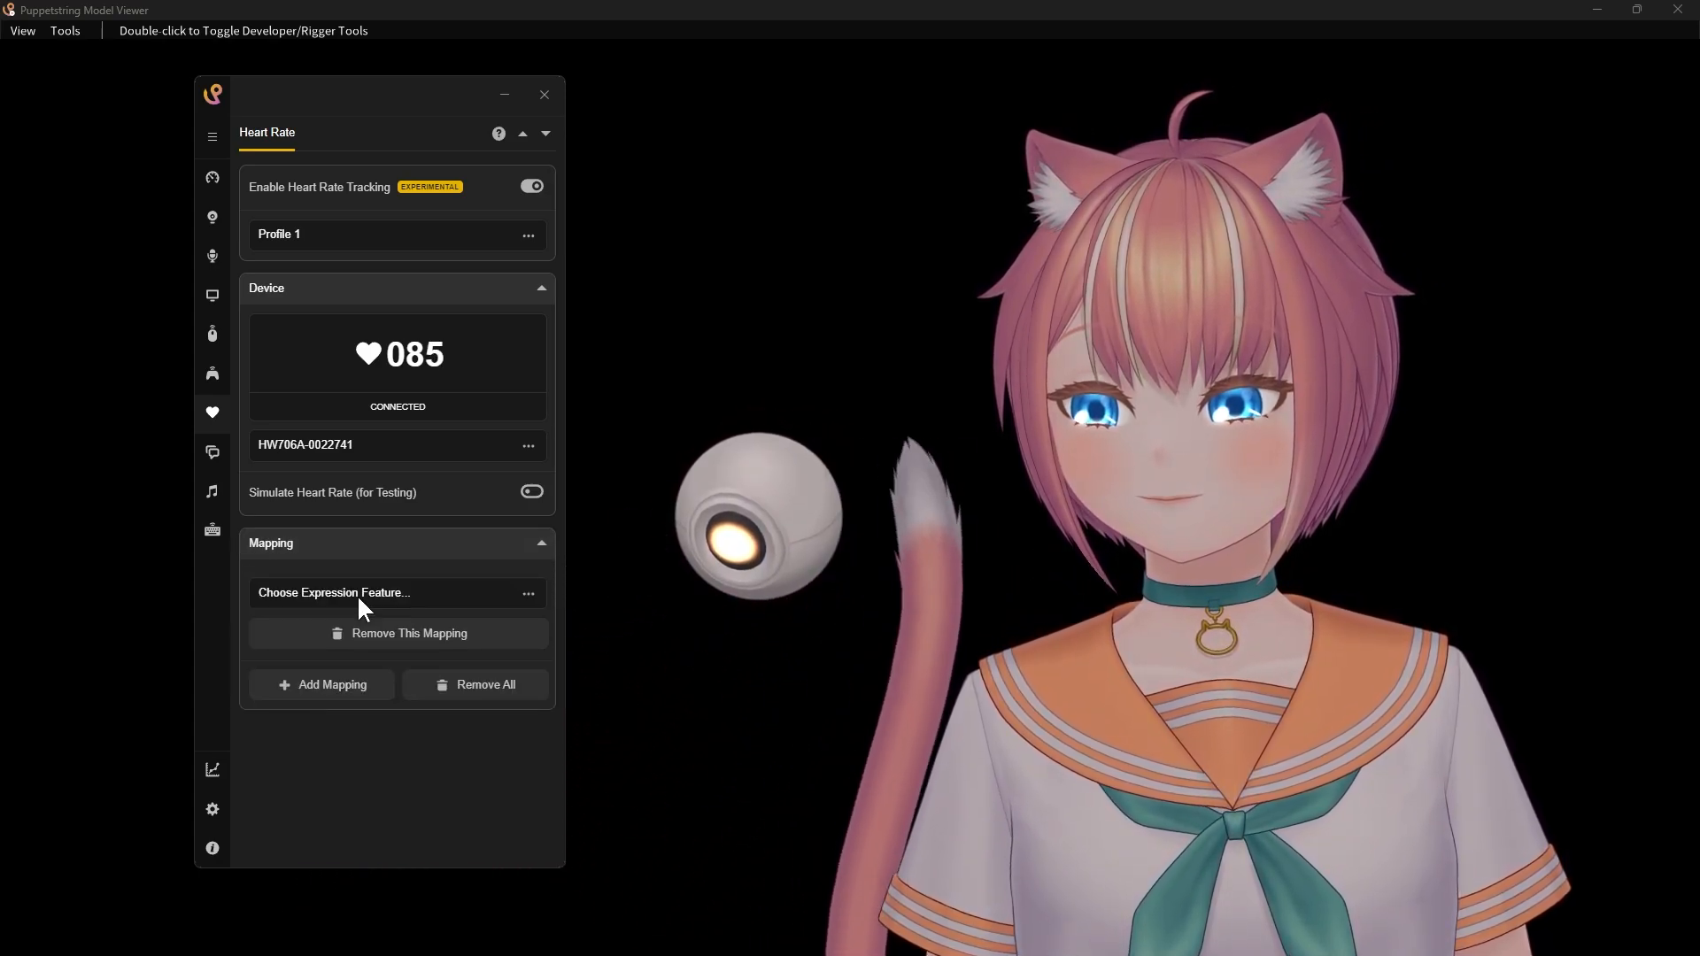
left_click(534, 597)
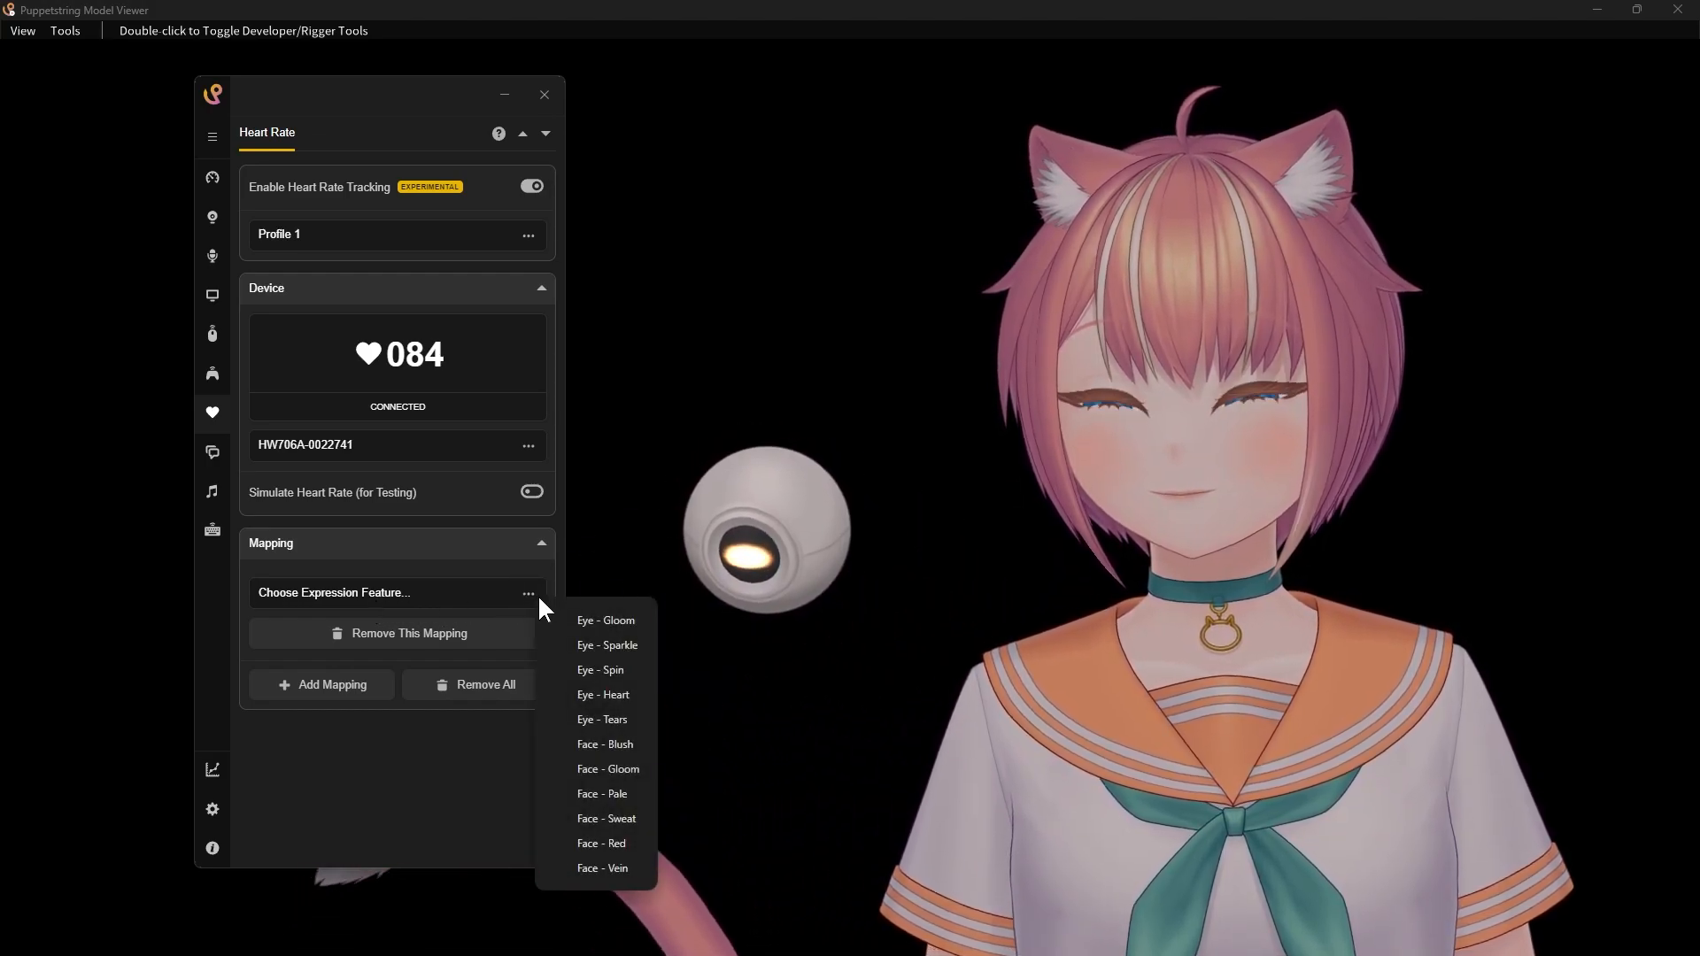
left_click(600, 765)
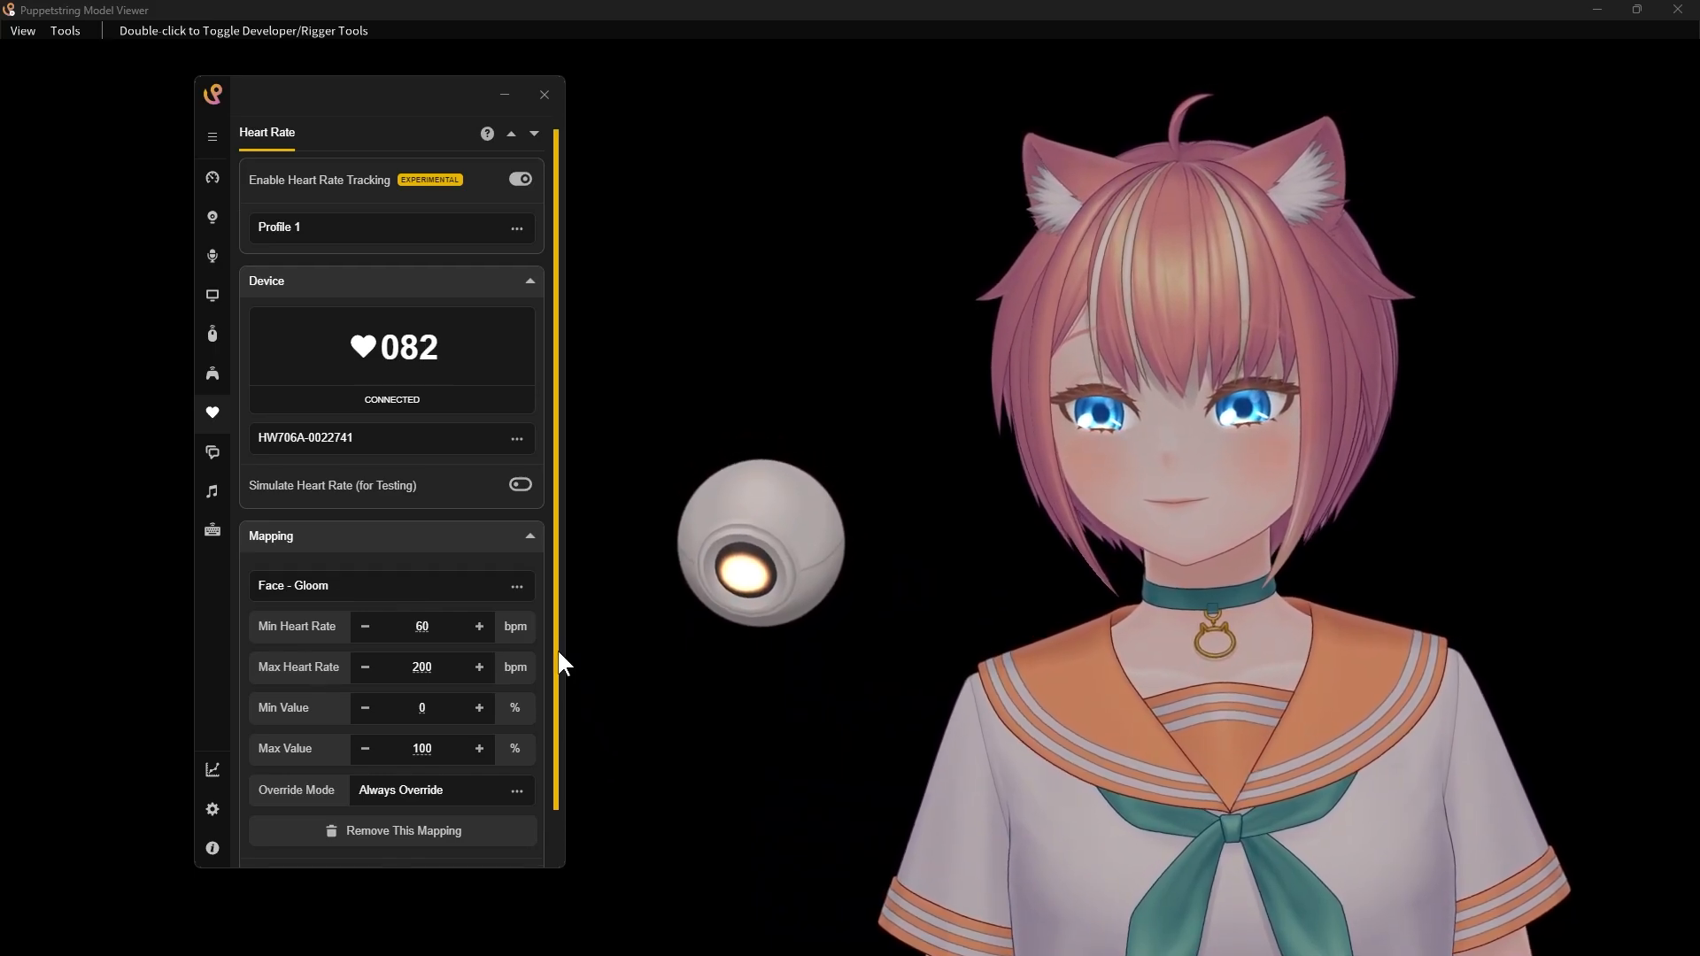
scroll(556, 673, "down", 2)
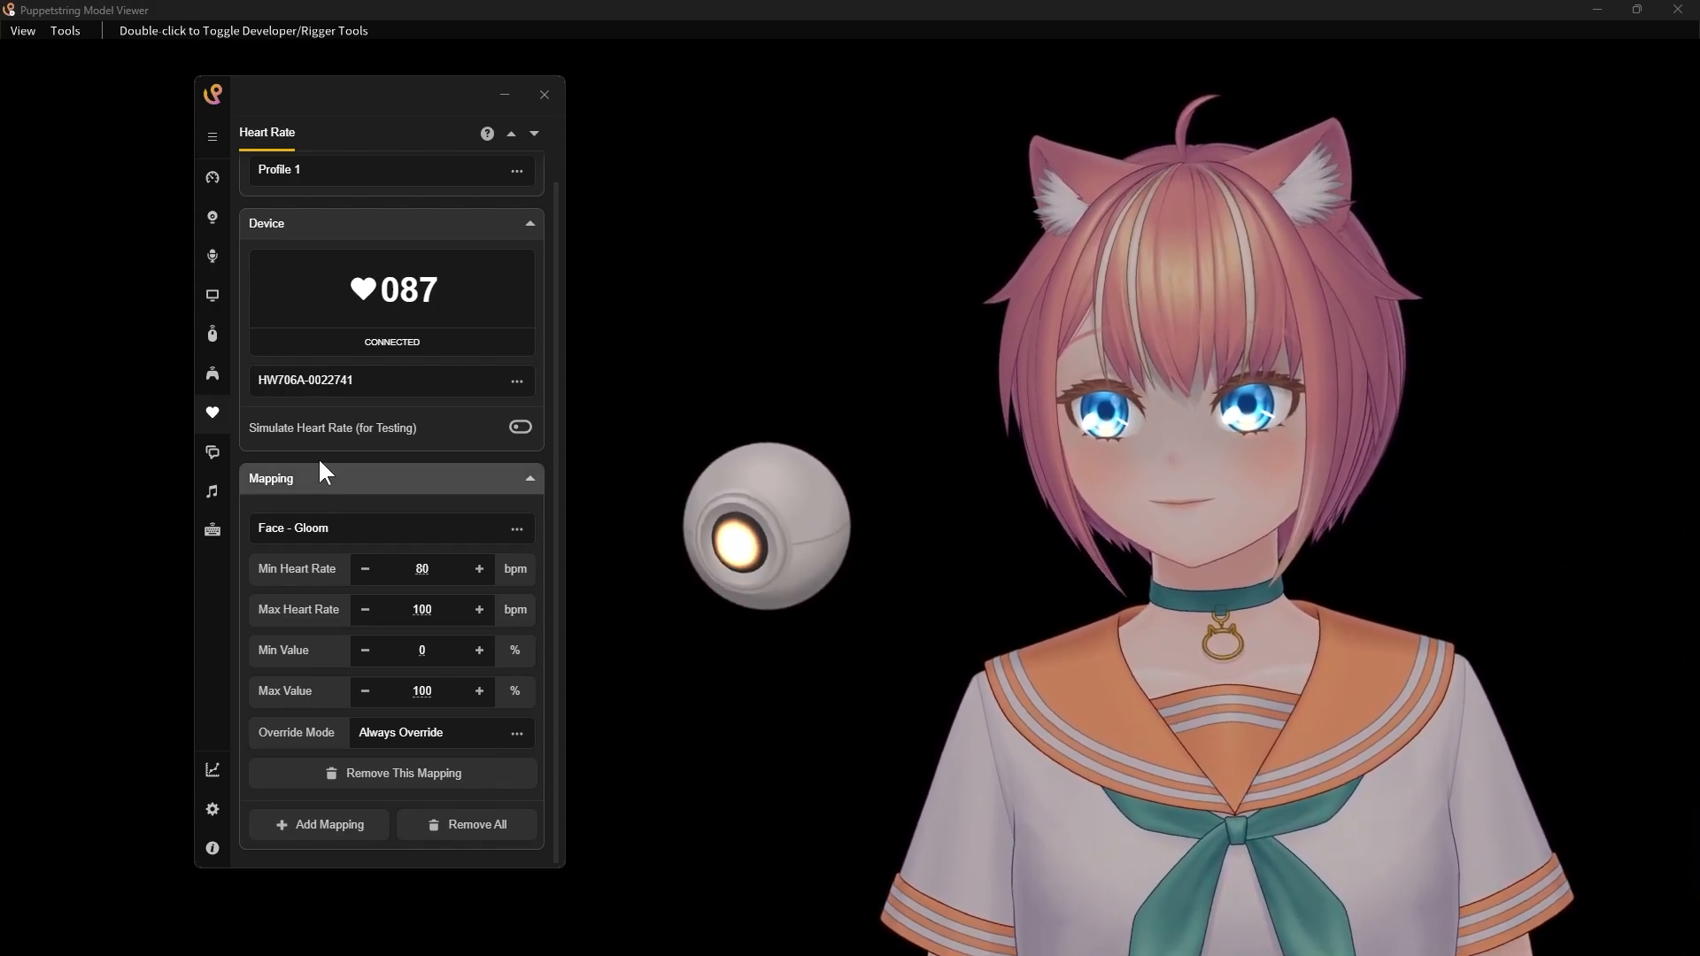
Review the additional expression features in the camera tuning, and set the Face - Gloom heart rate mapping to Override When Higher.
left_click(214, 218)
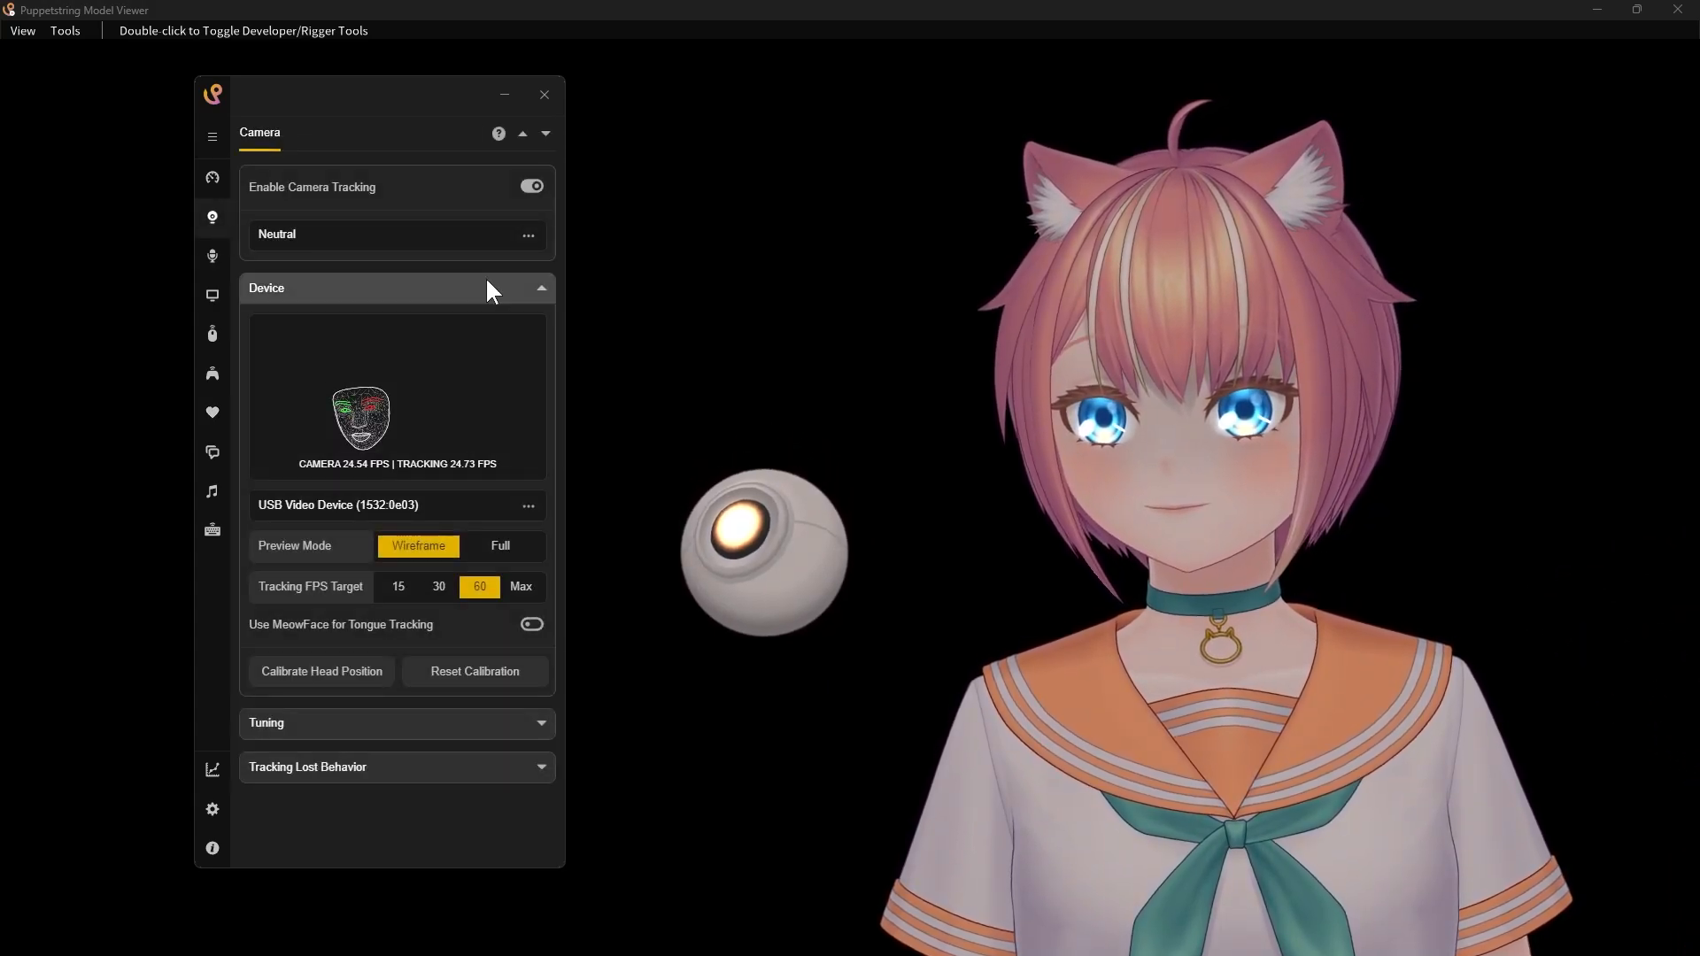
left_click(497, 724)
left_click_drag(556, 310, 563, 832)
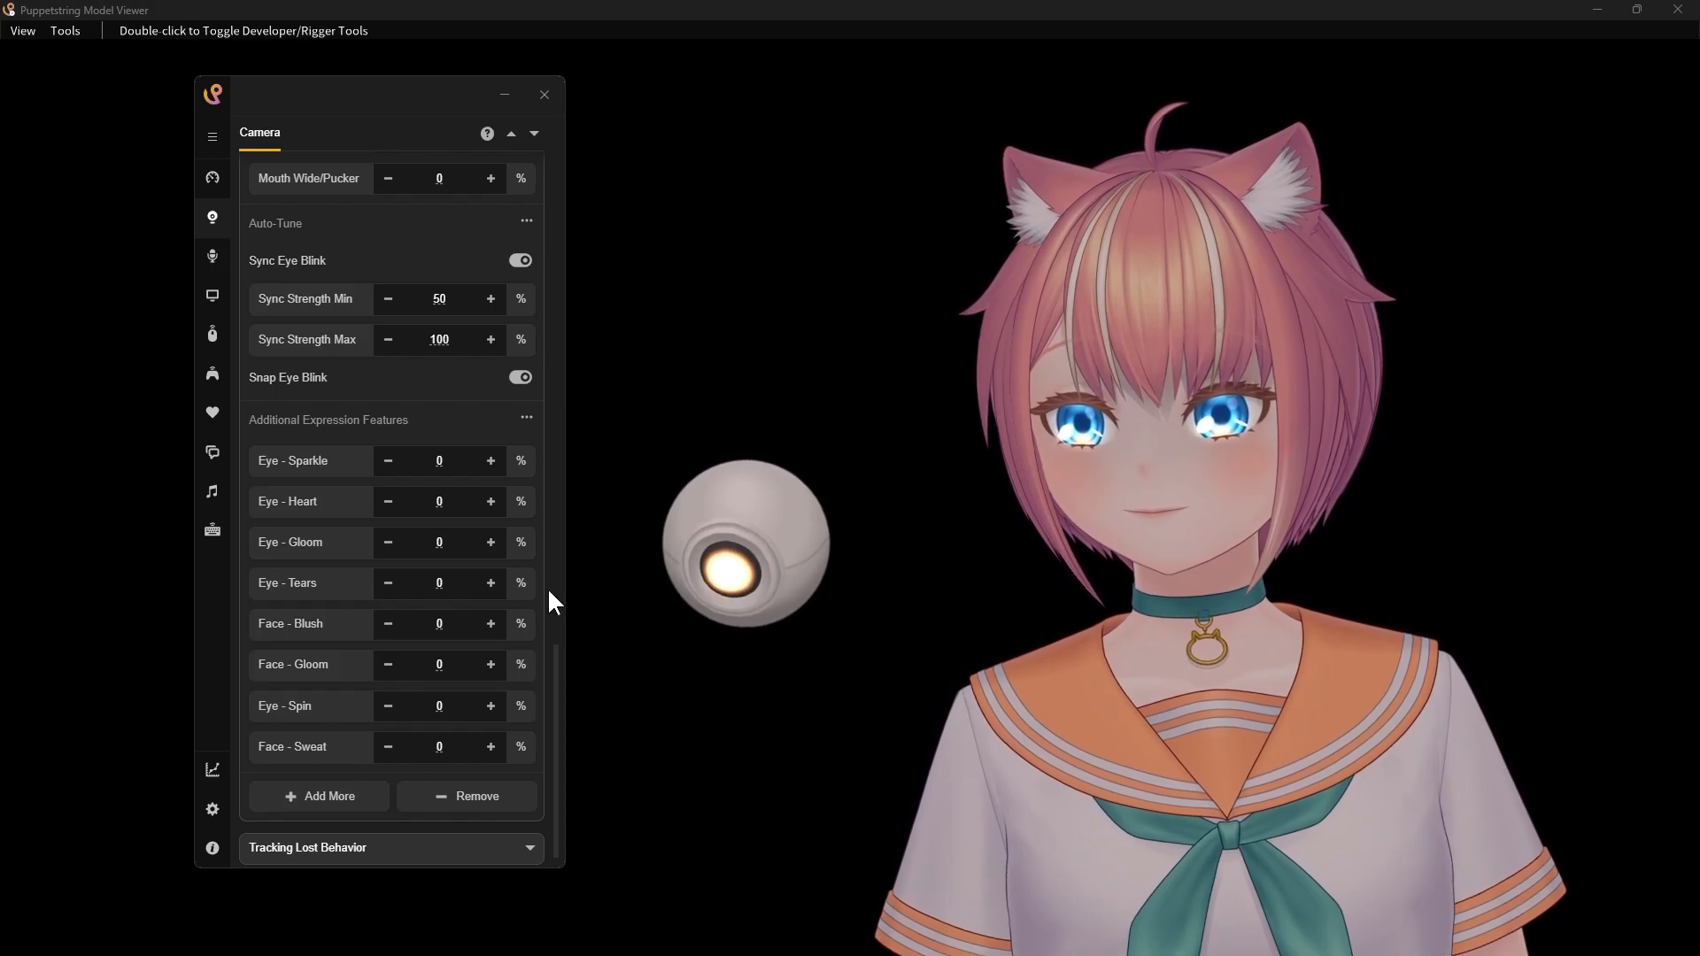
left_click(213, 409)
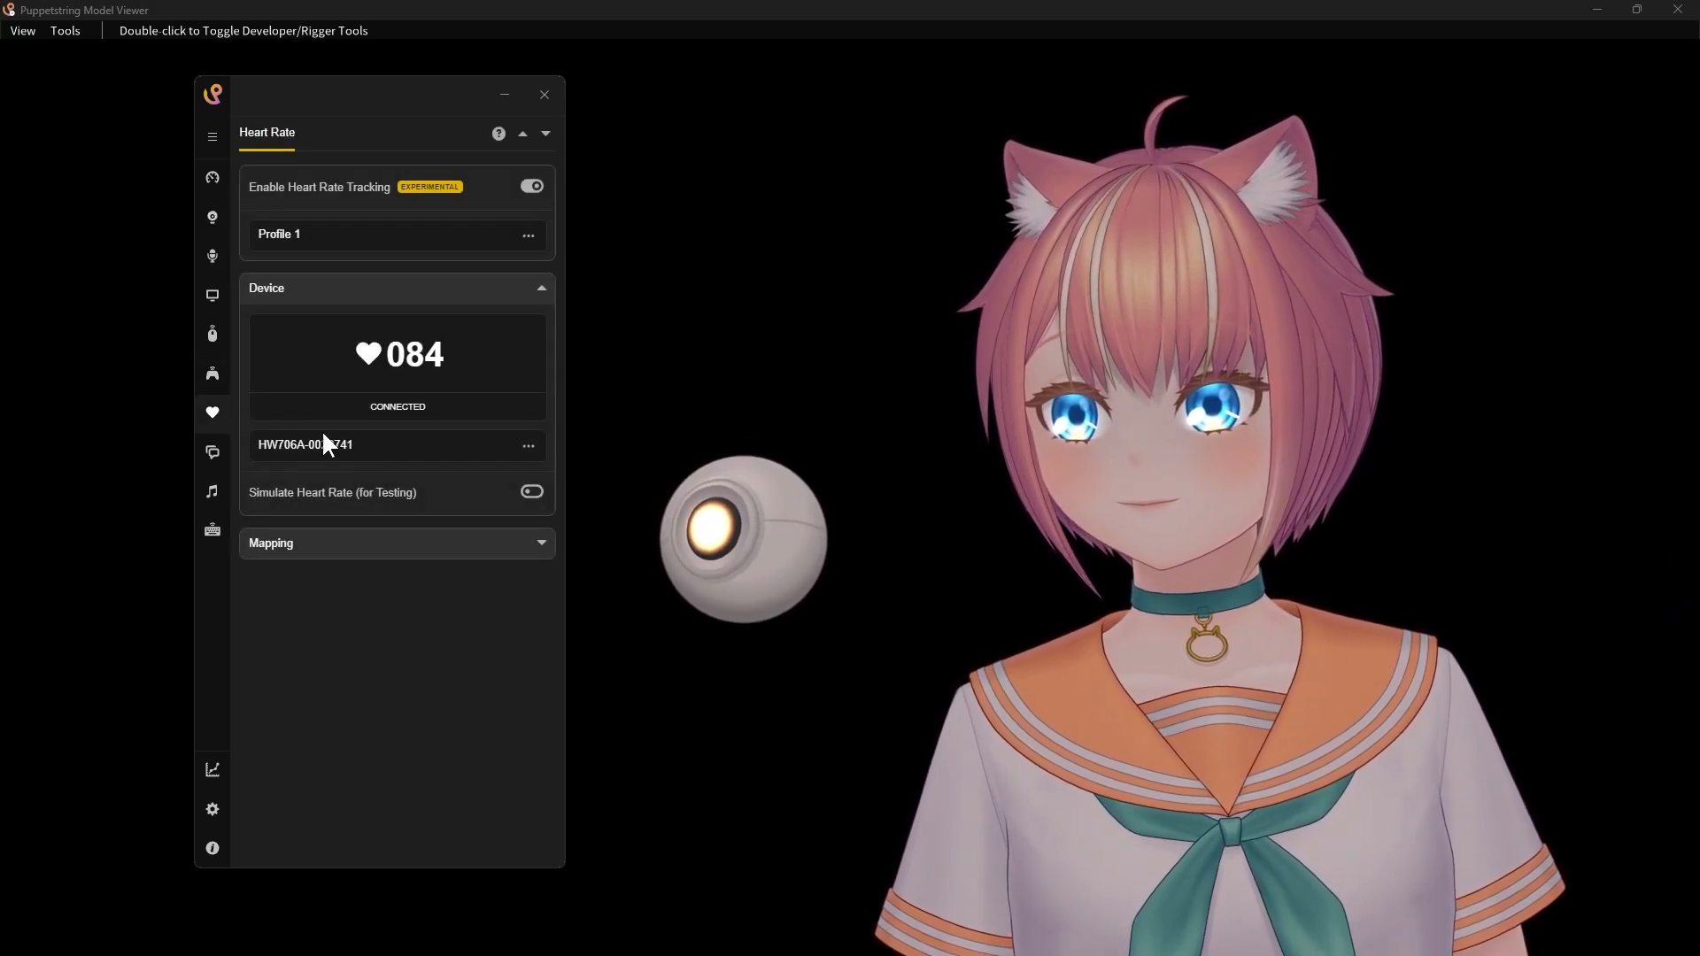
left_click(459, 543)
left_click_drag(556, 571, 549, 649)
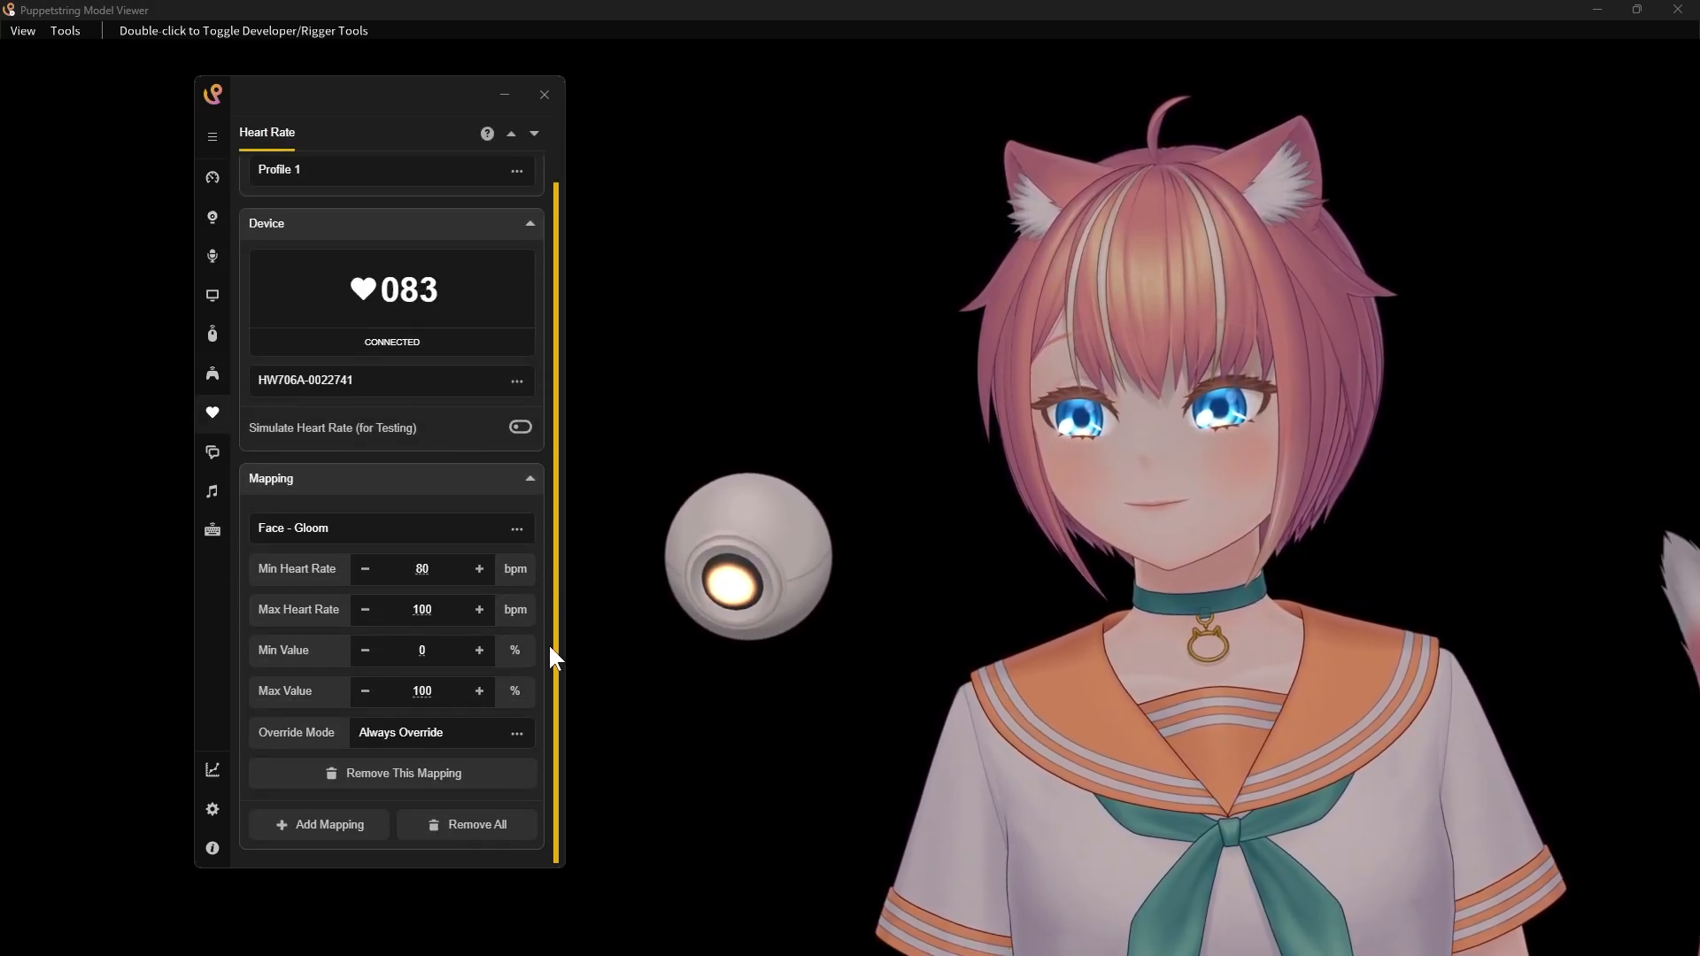
left_click(517, 732)
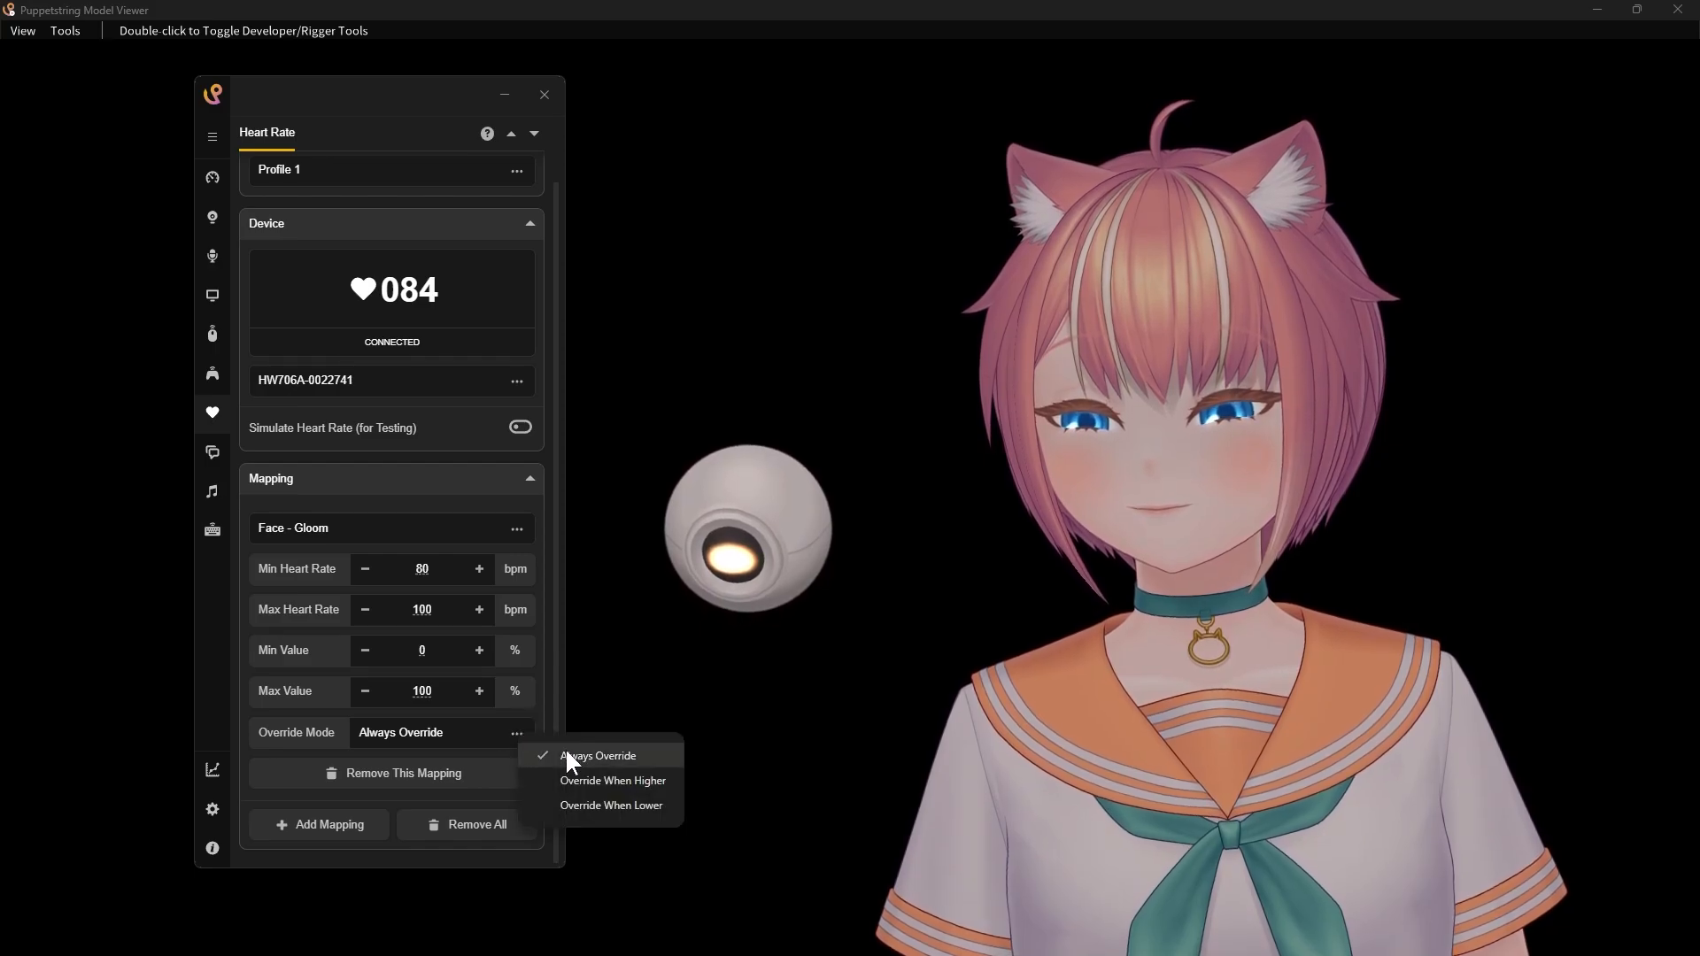
left_click(568, 778)
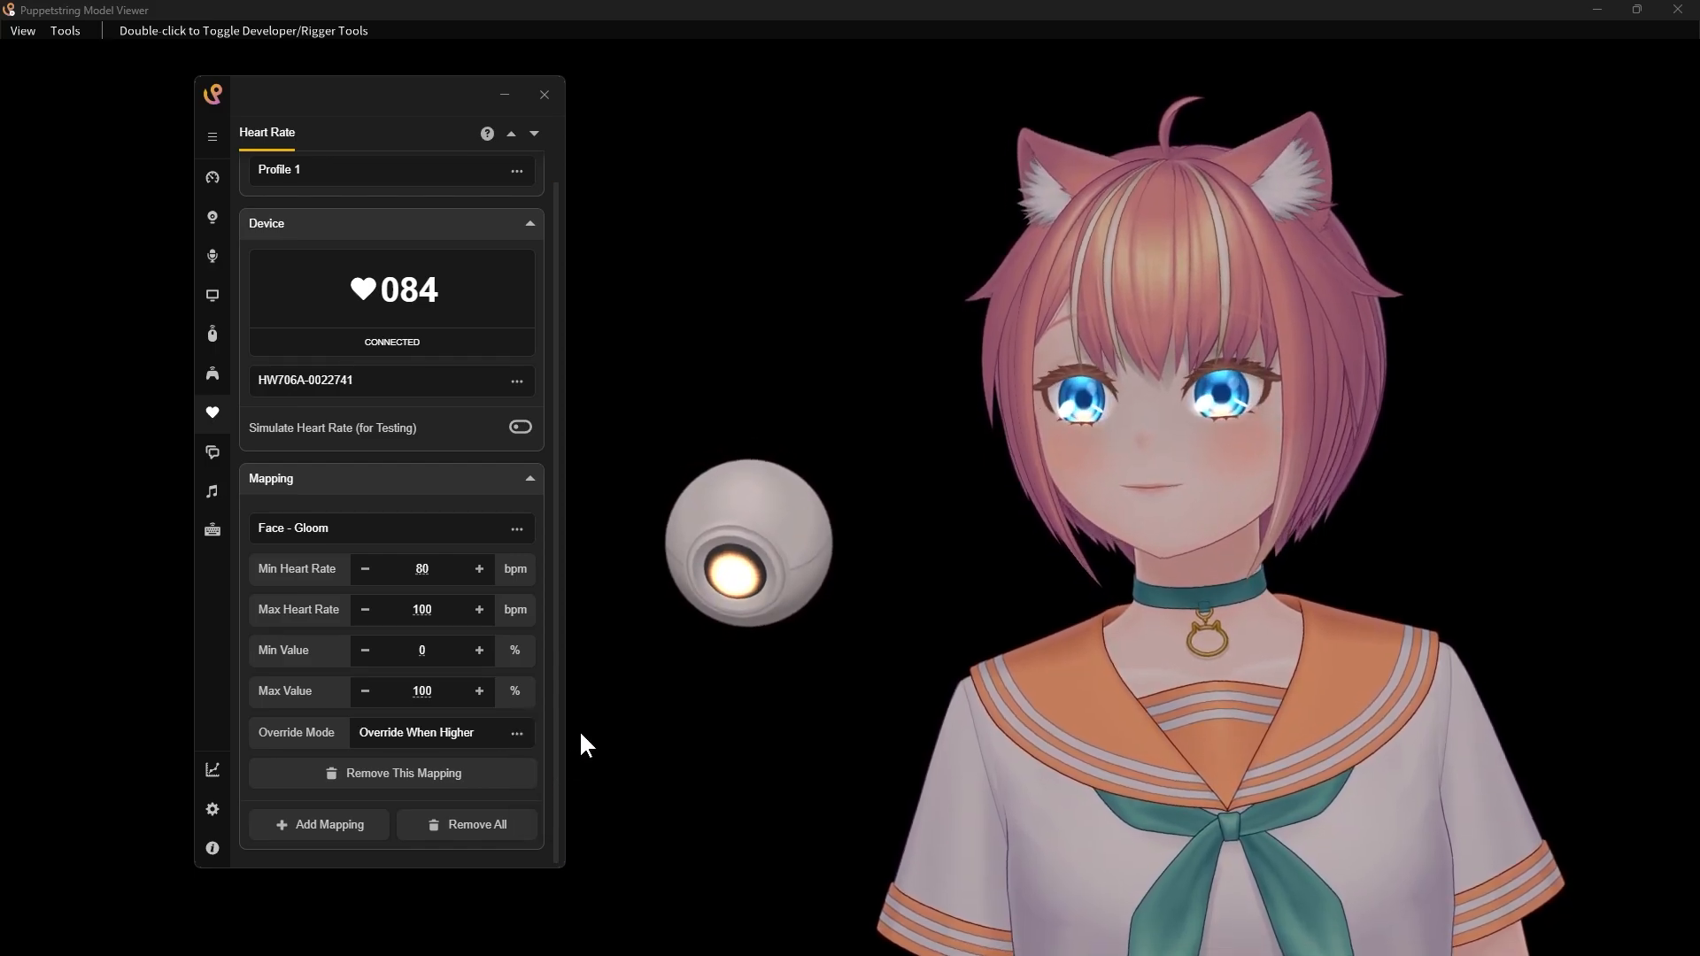
Enable heart rate simulation and raise the simulated heart rate to 103 to test the Face - Gloom mapping.
left_click(519, 428)
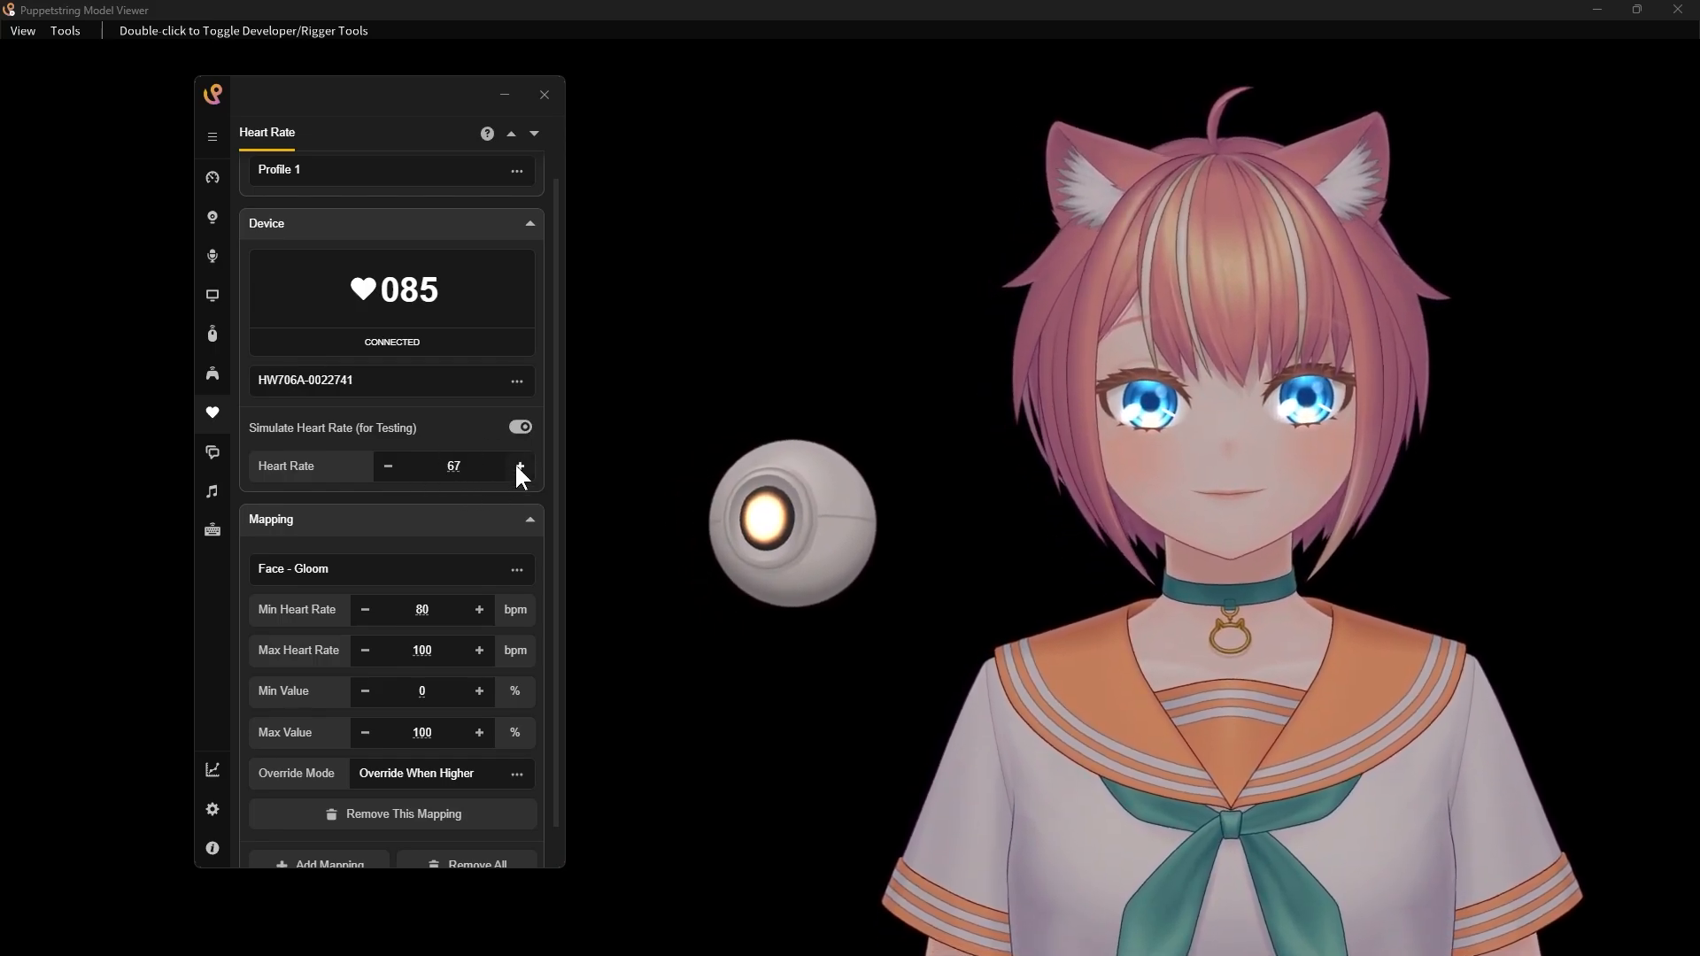
left_click(519, 466)
left_click(519, 466)
left_click(518, 466)
left_click(519, 466)
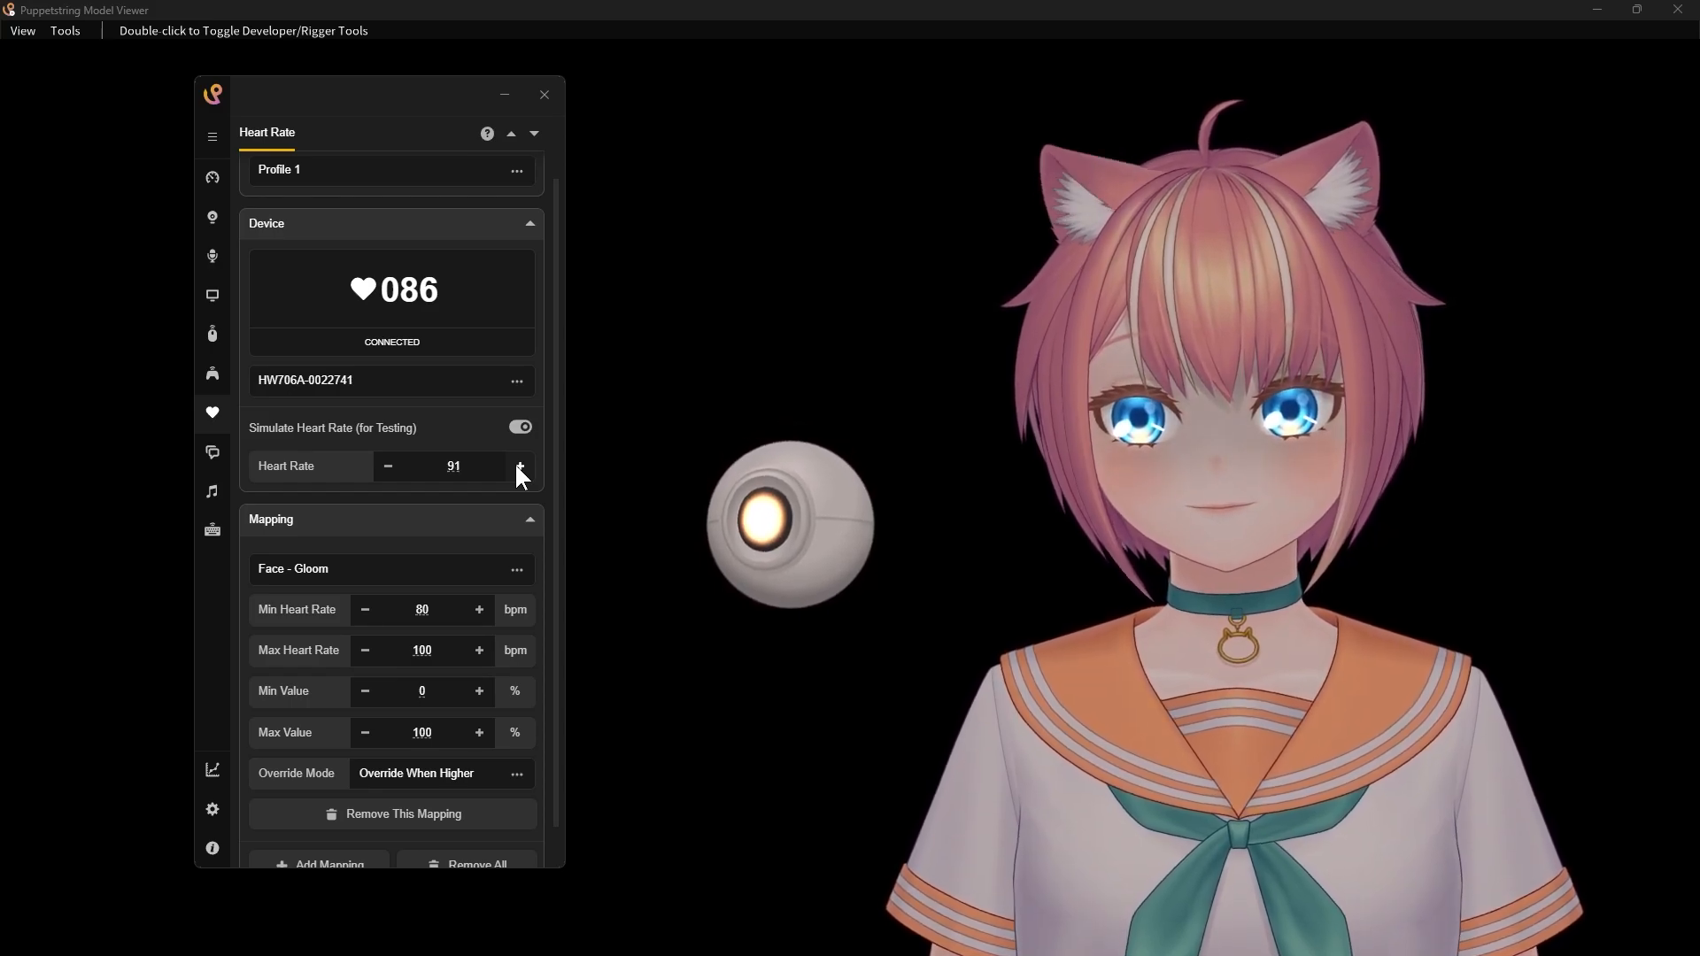
left_click(519, 467)
left_click(519, 466)
left_click(519, 466)
left_click(519, 467)
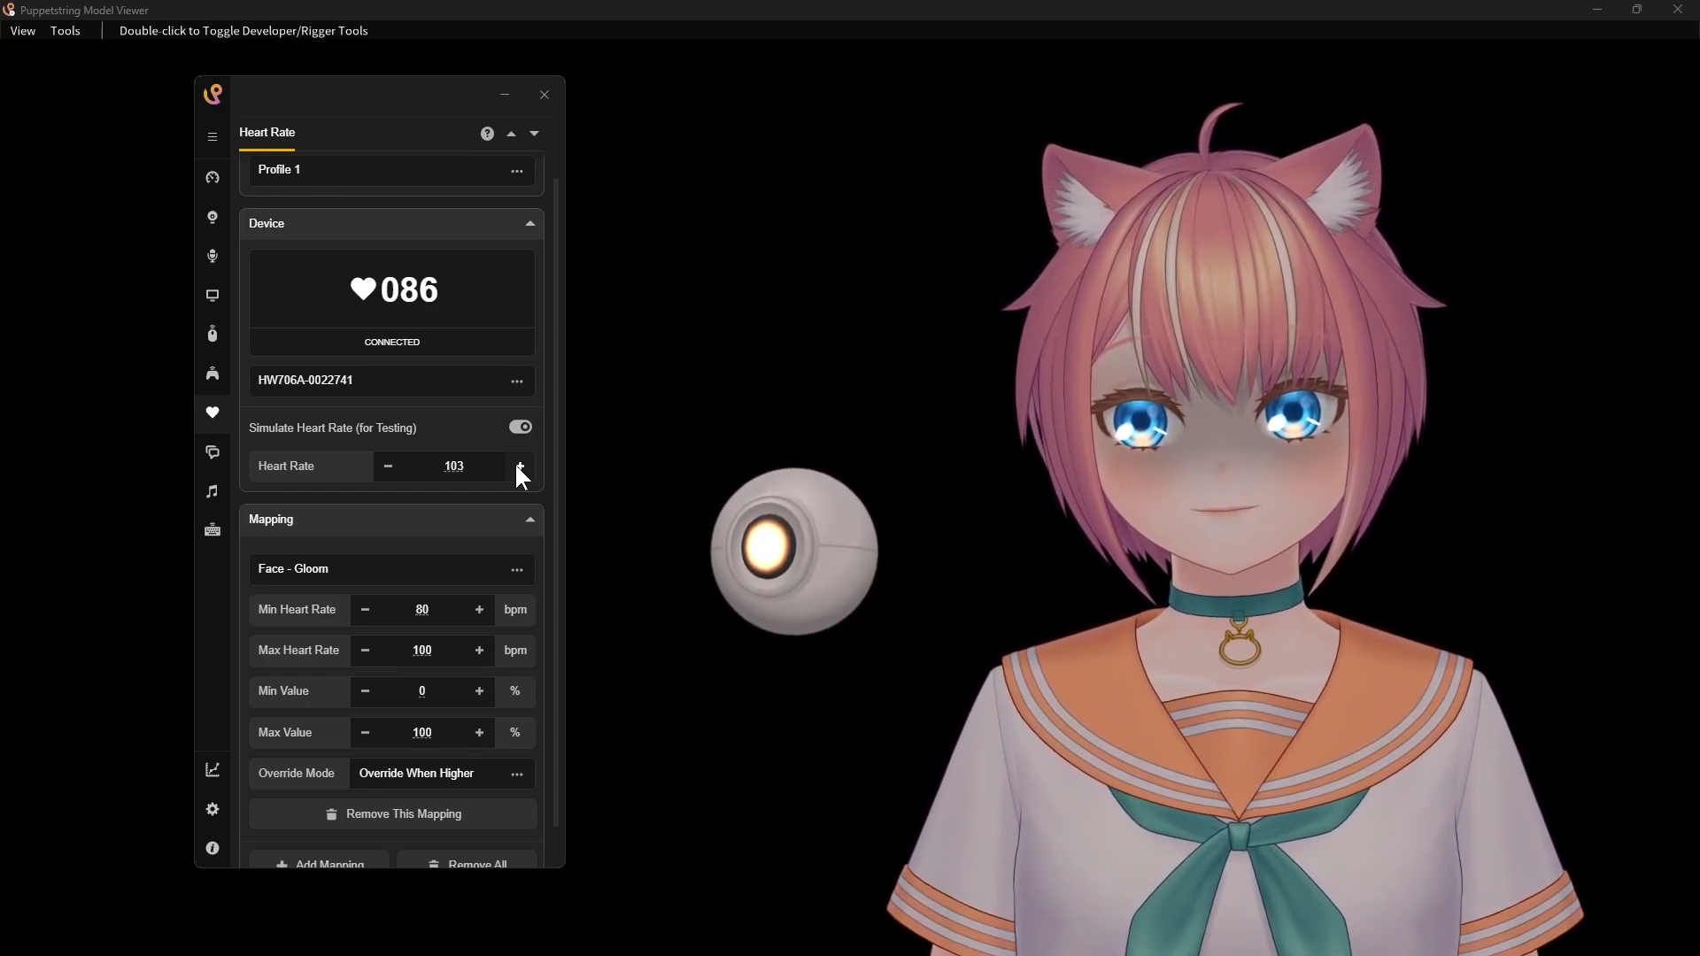
left_click(519, 466)
left_click(519, 467)
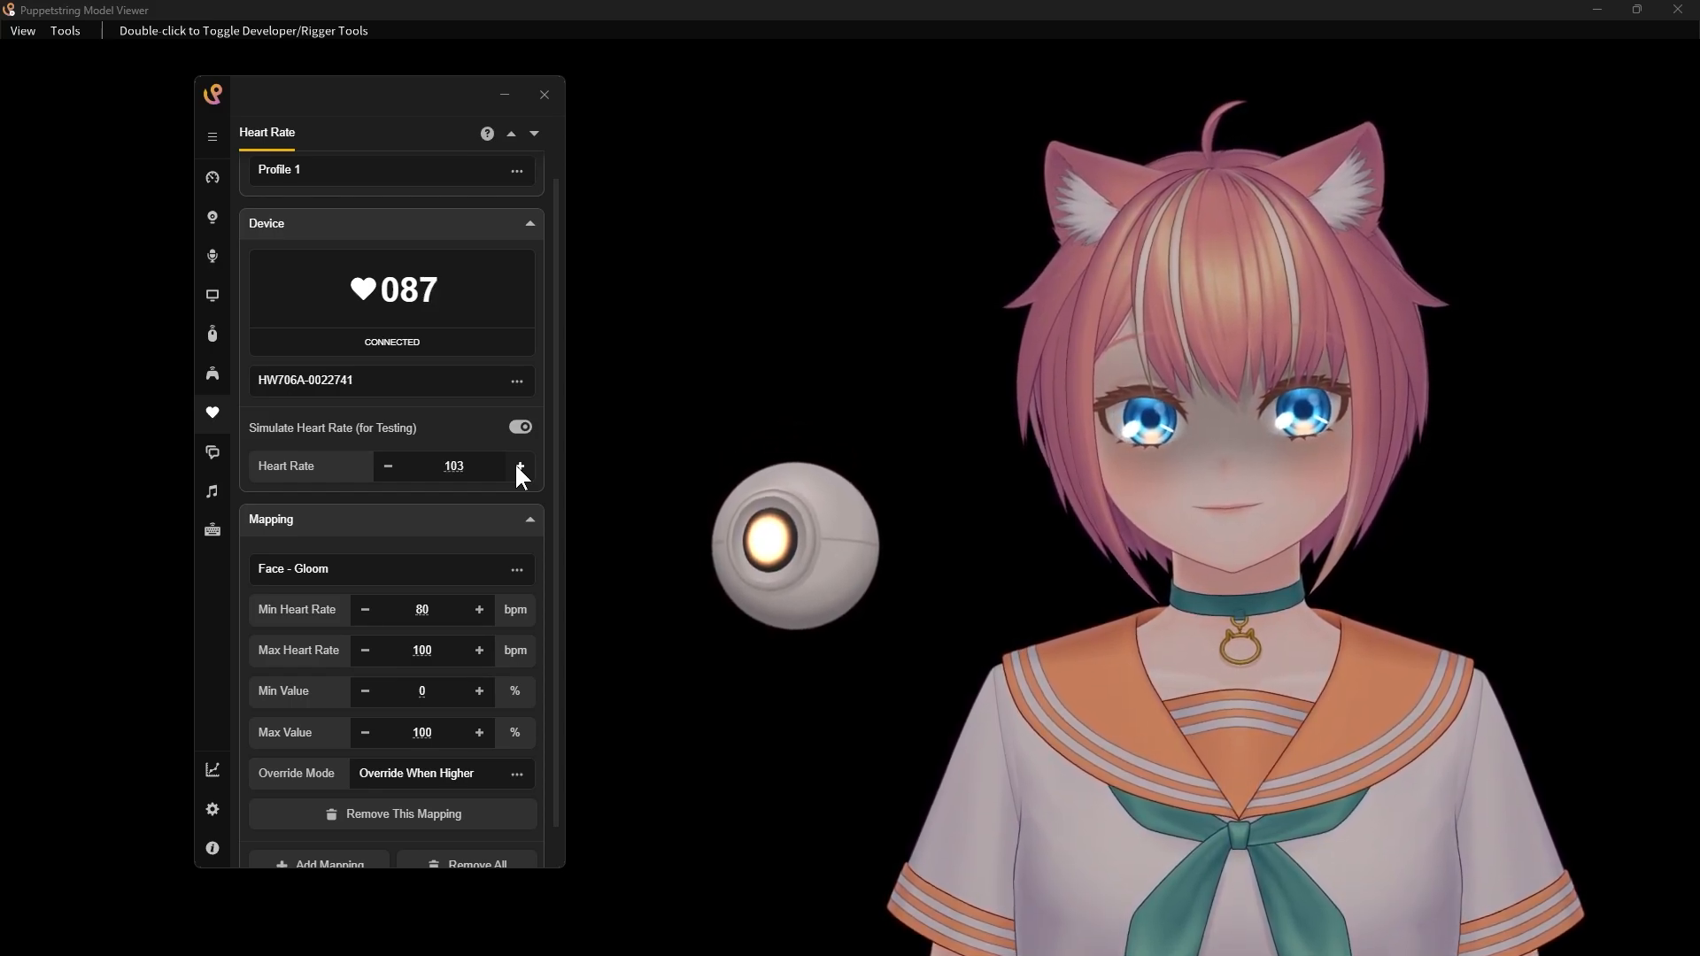
Lower the simulated heart rate to 67 to test the Face - Gloom mapping, and turn off heart rate simulation.
left_click(388, 465)
left_click(387, 466)
left_click(388, 465)
left_click(388, 465)
left_click(388, 465)
left_click(388, 466)
left_click(388, 465)
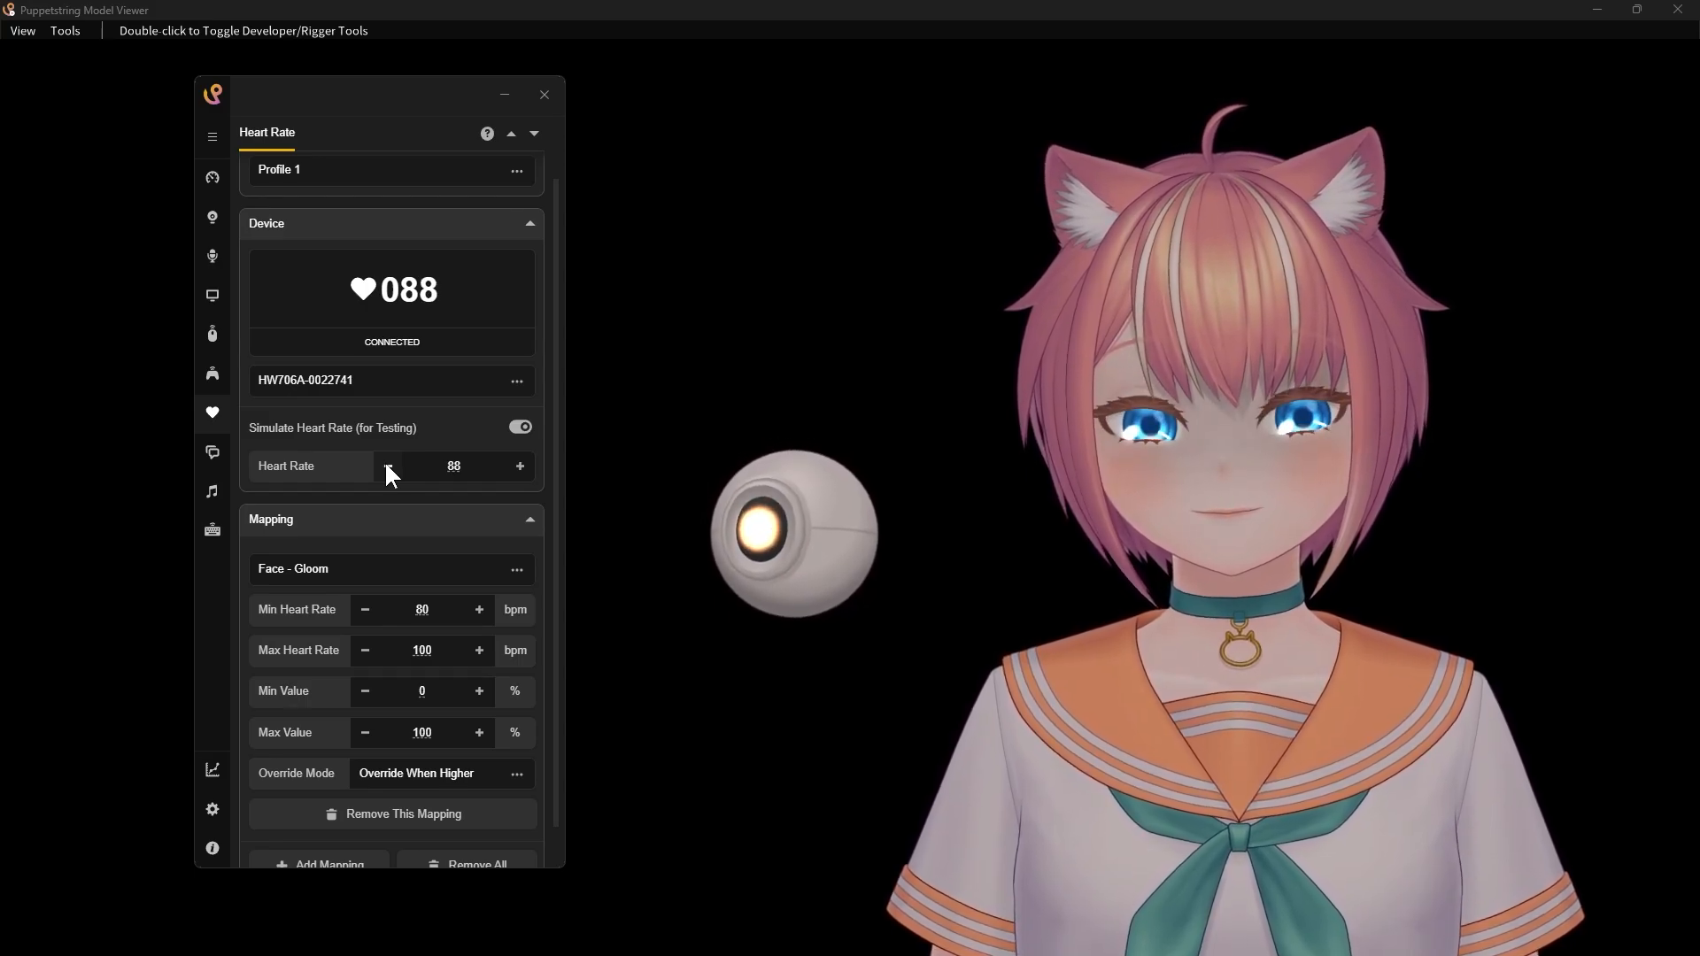
left_click(388, 465)
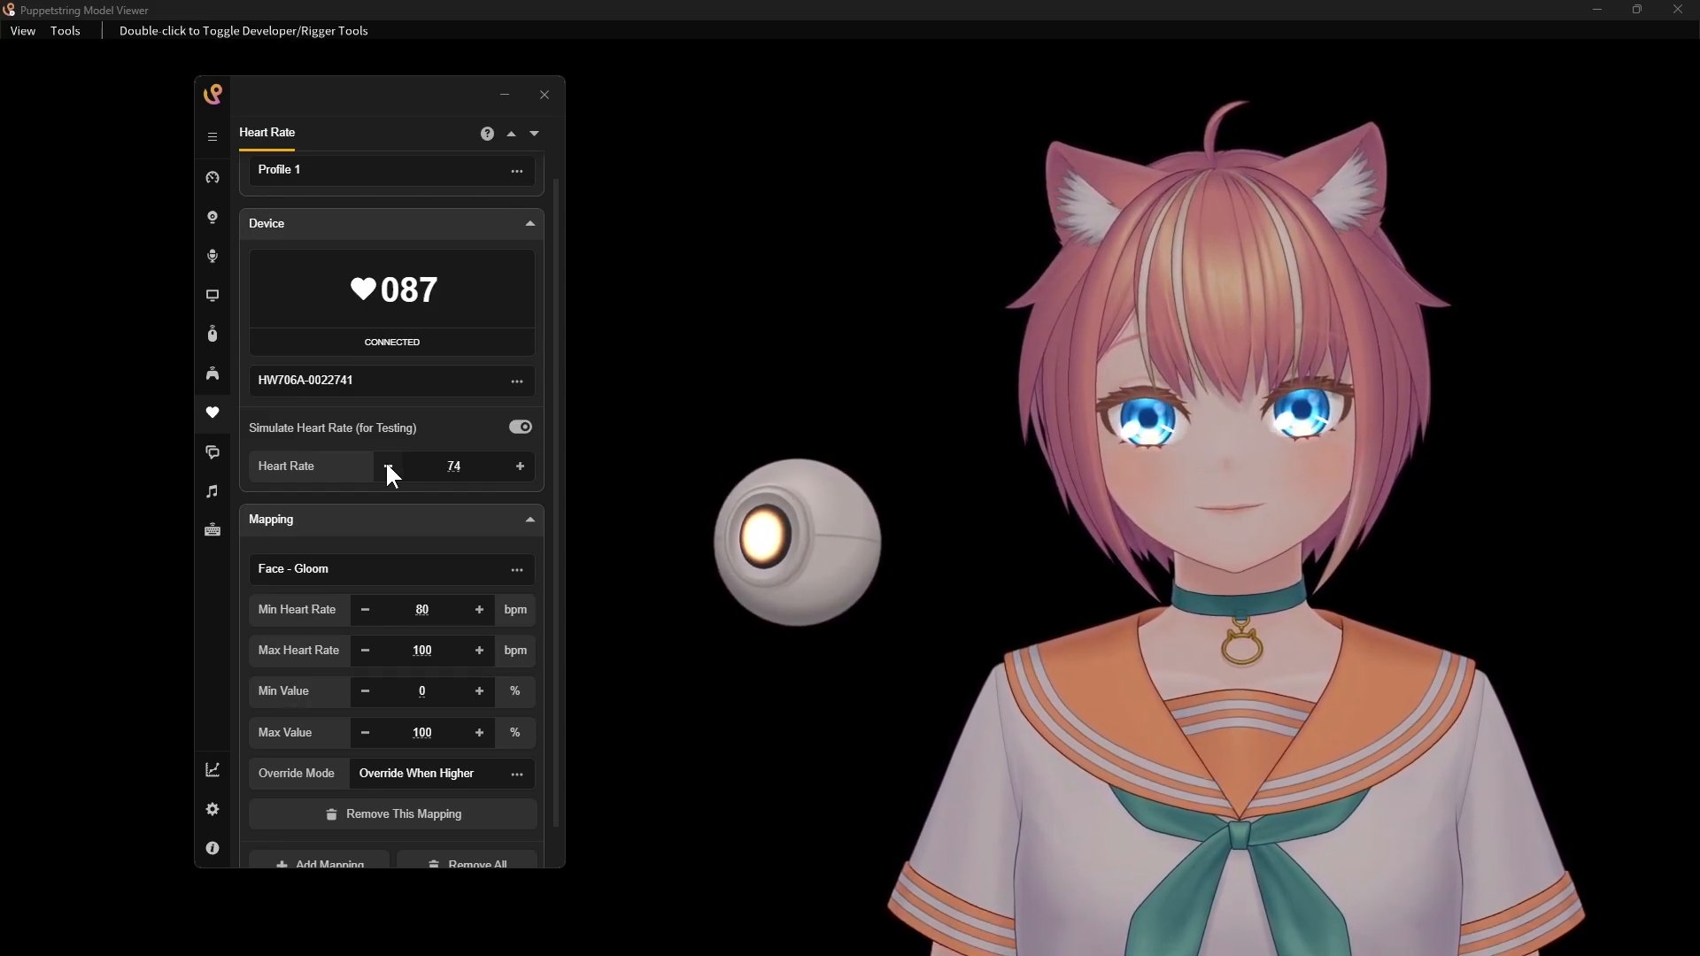
left_click(388, 466)
left_click(388, 465)
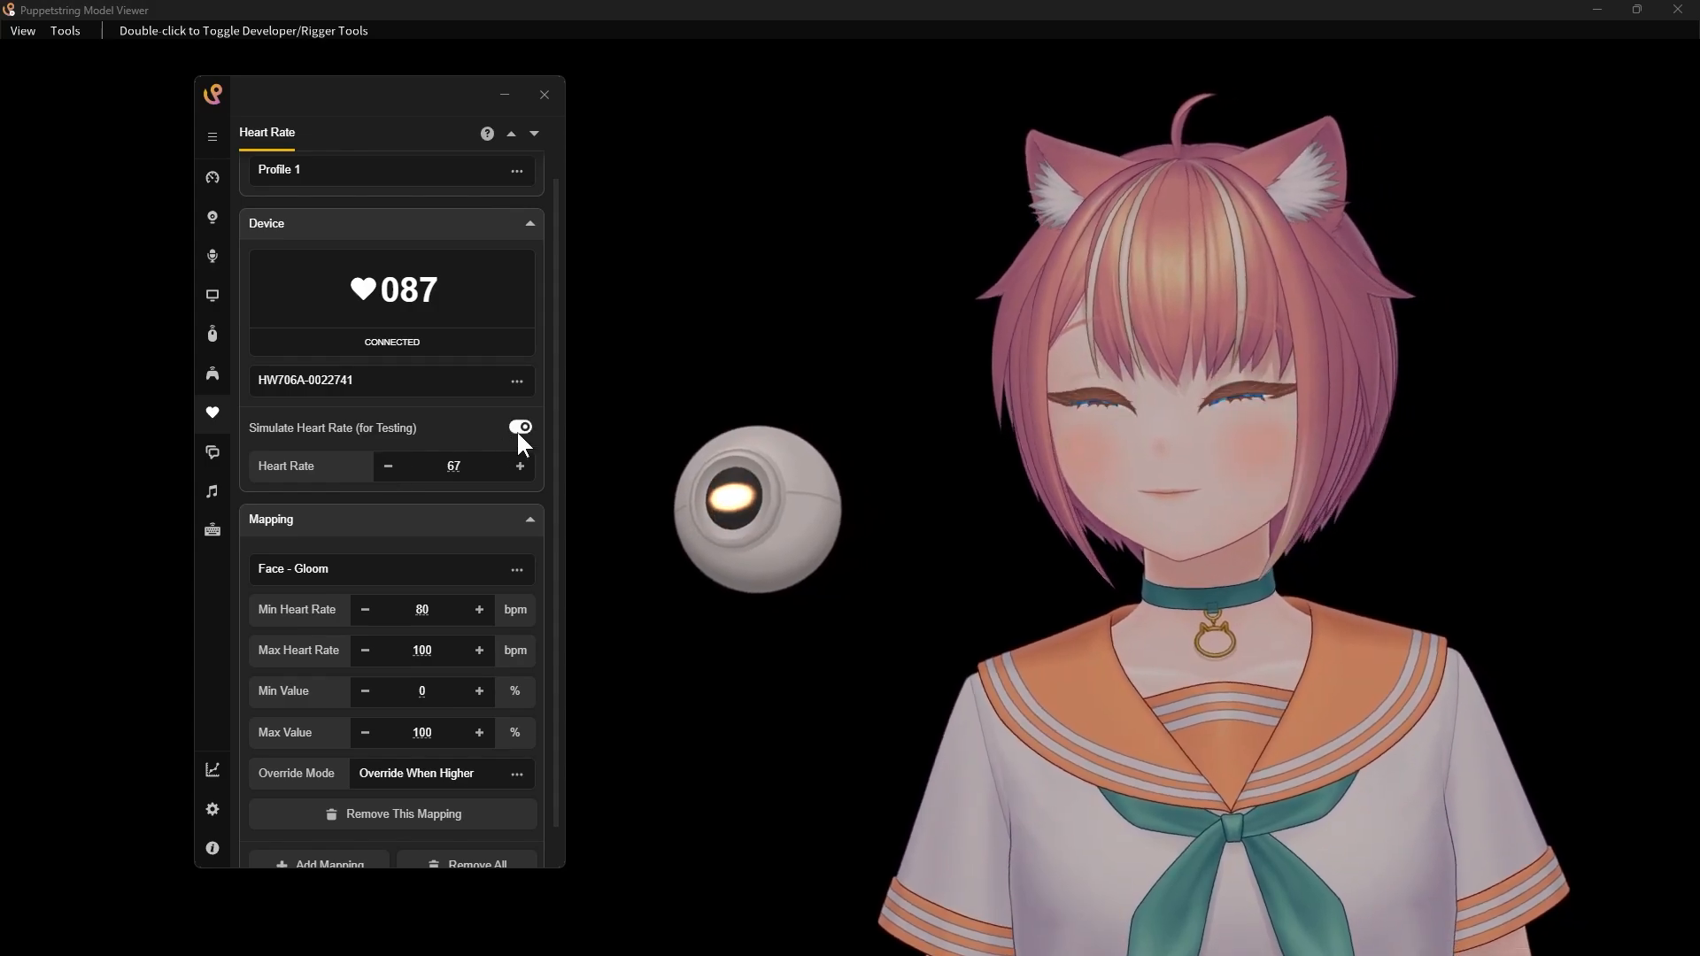
left_click(519, 429)
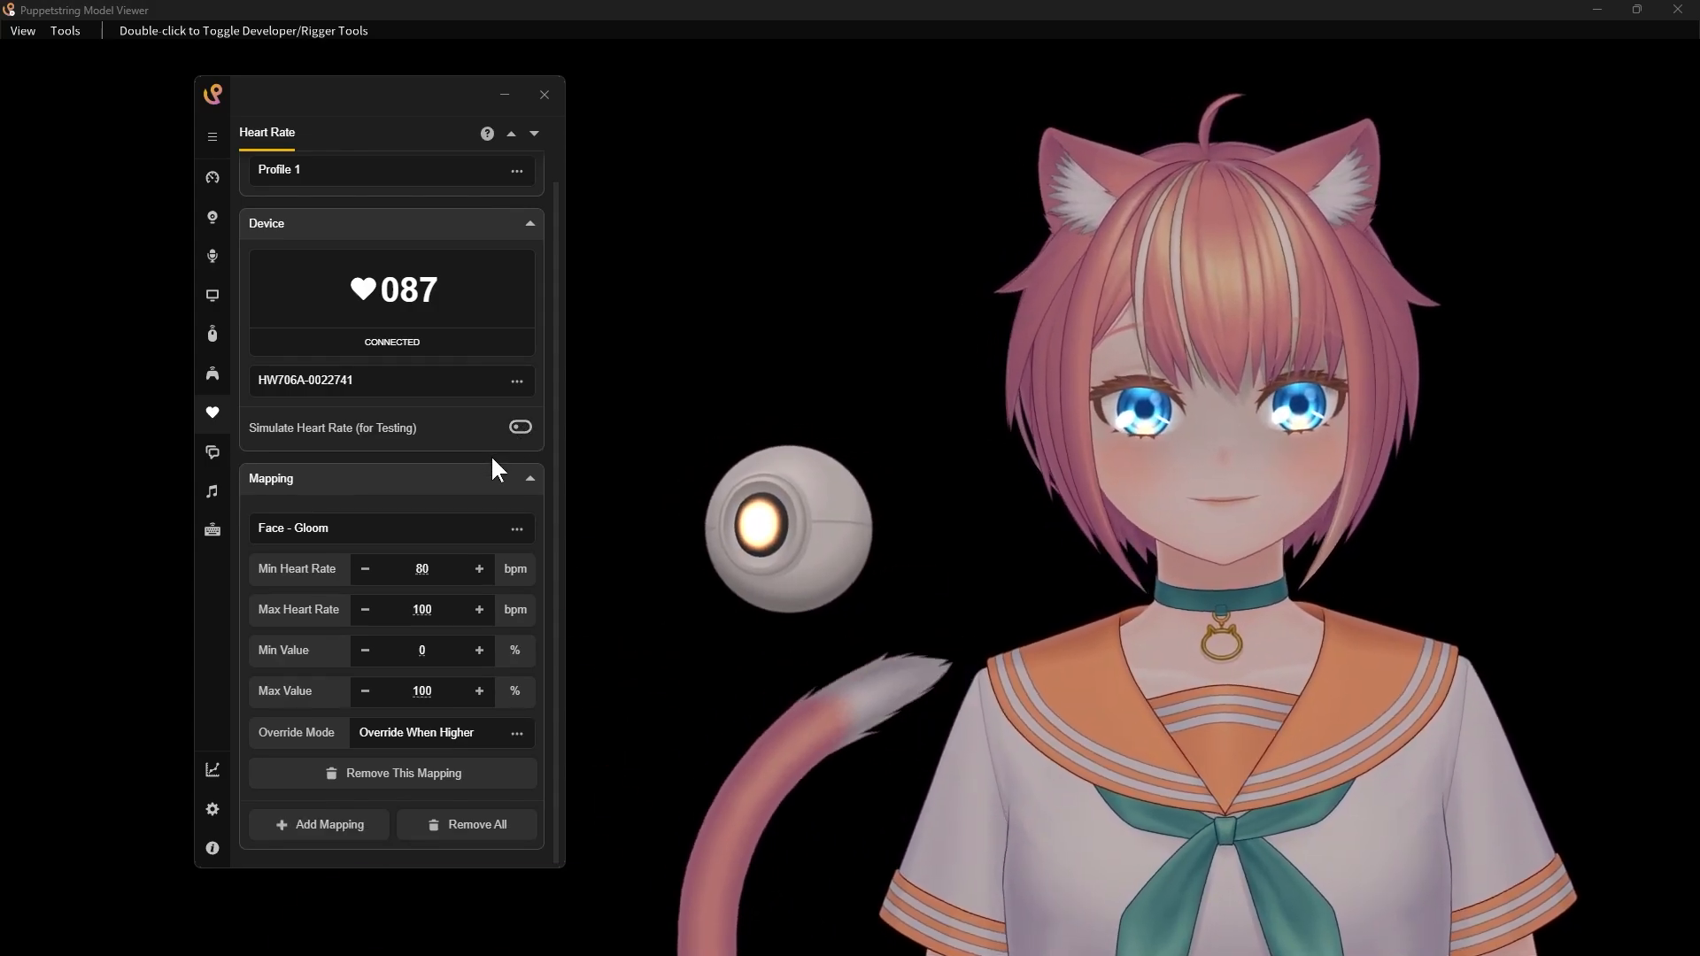
Enable chat tracking and expand its Twitch settings to show the event actions.
left_click(221, 451)
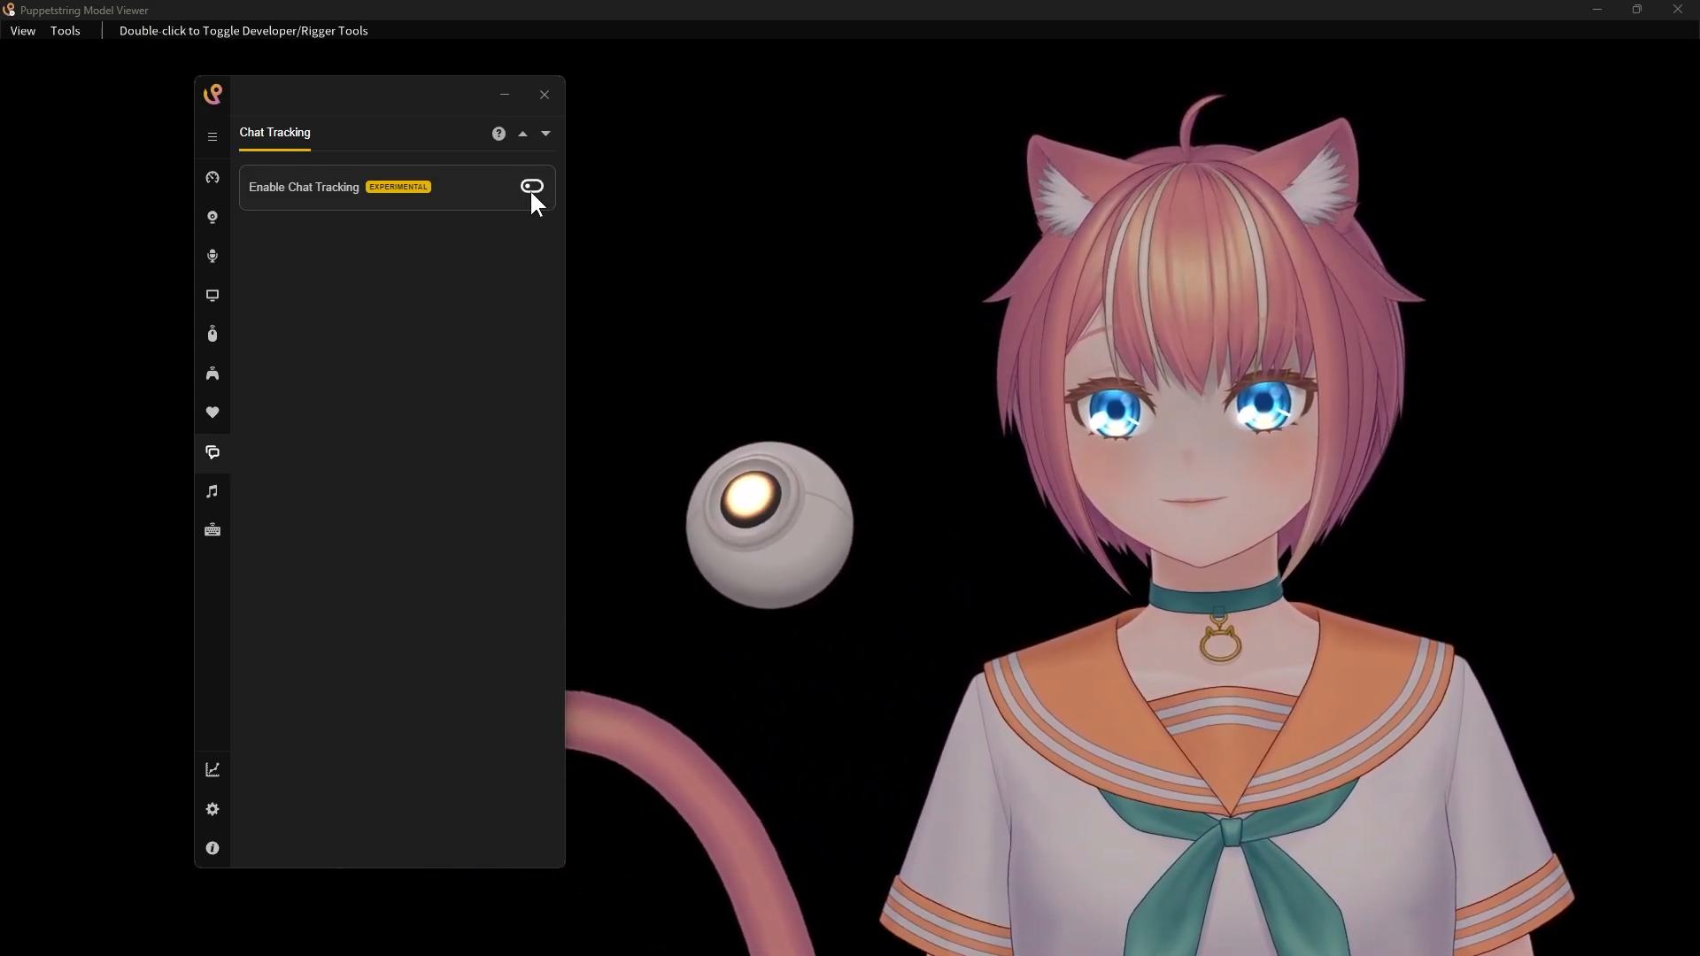
left_click(532, 187)
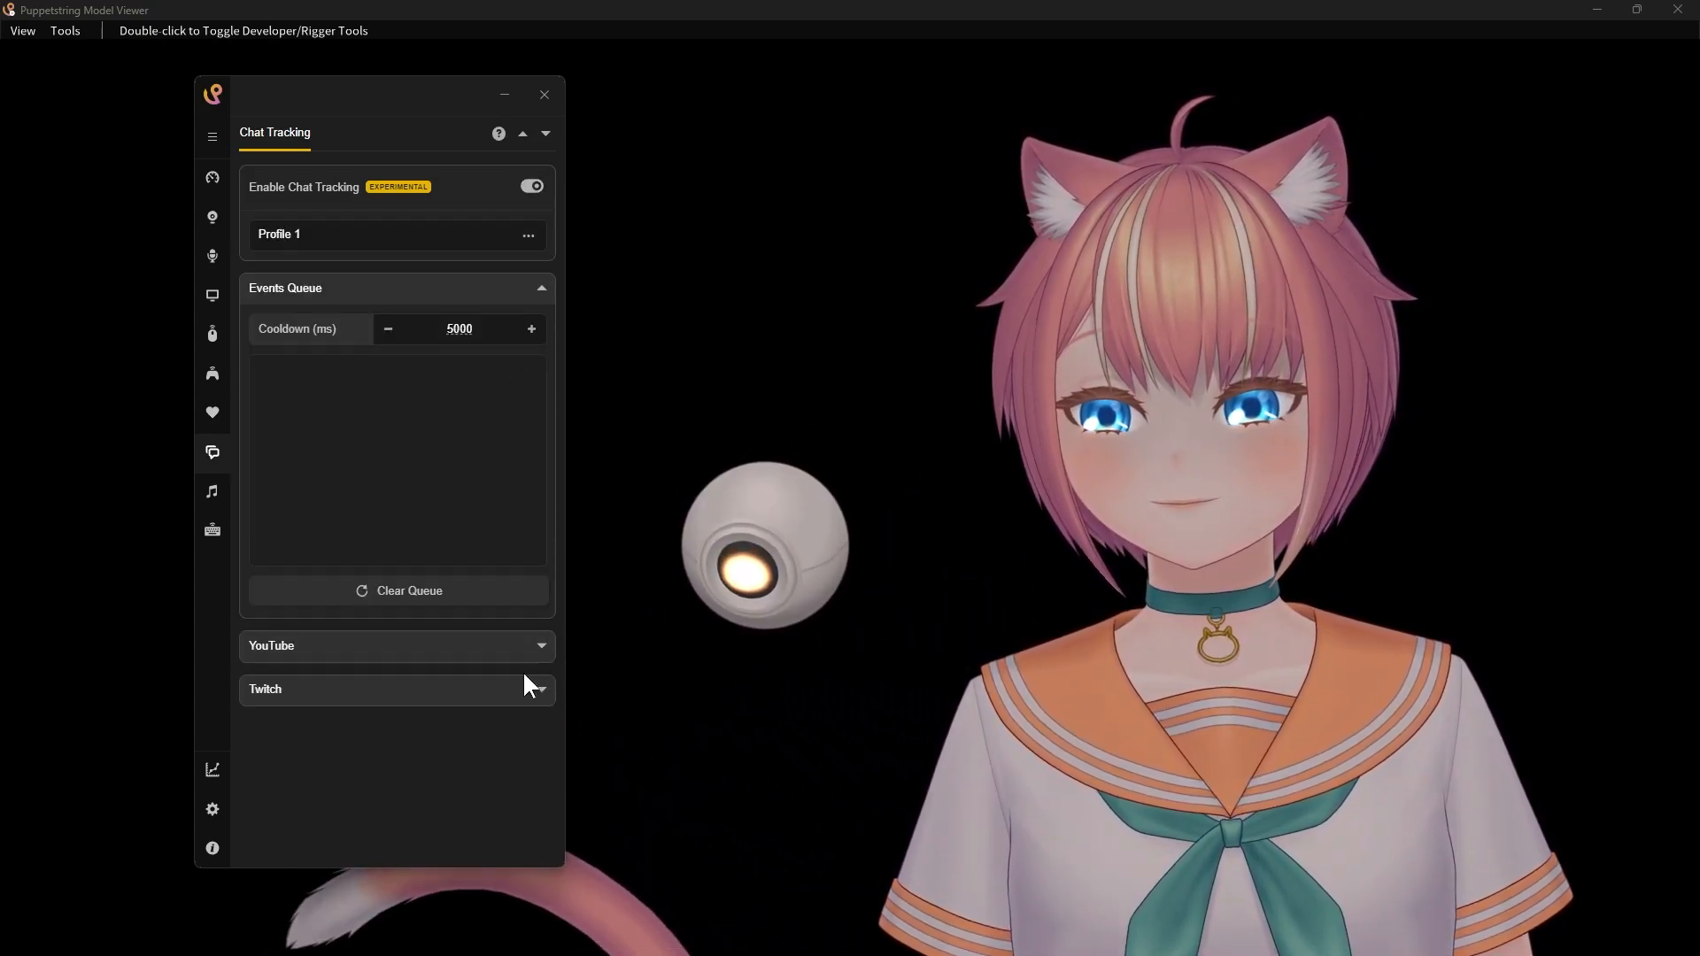
left_click(464, 690)
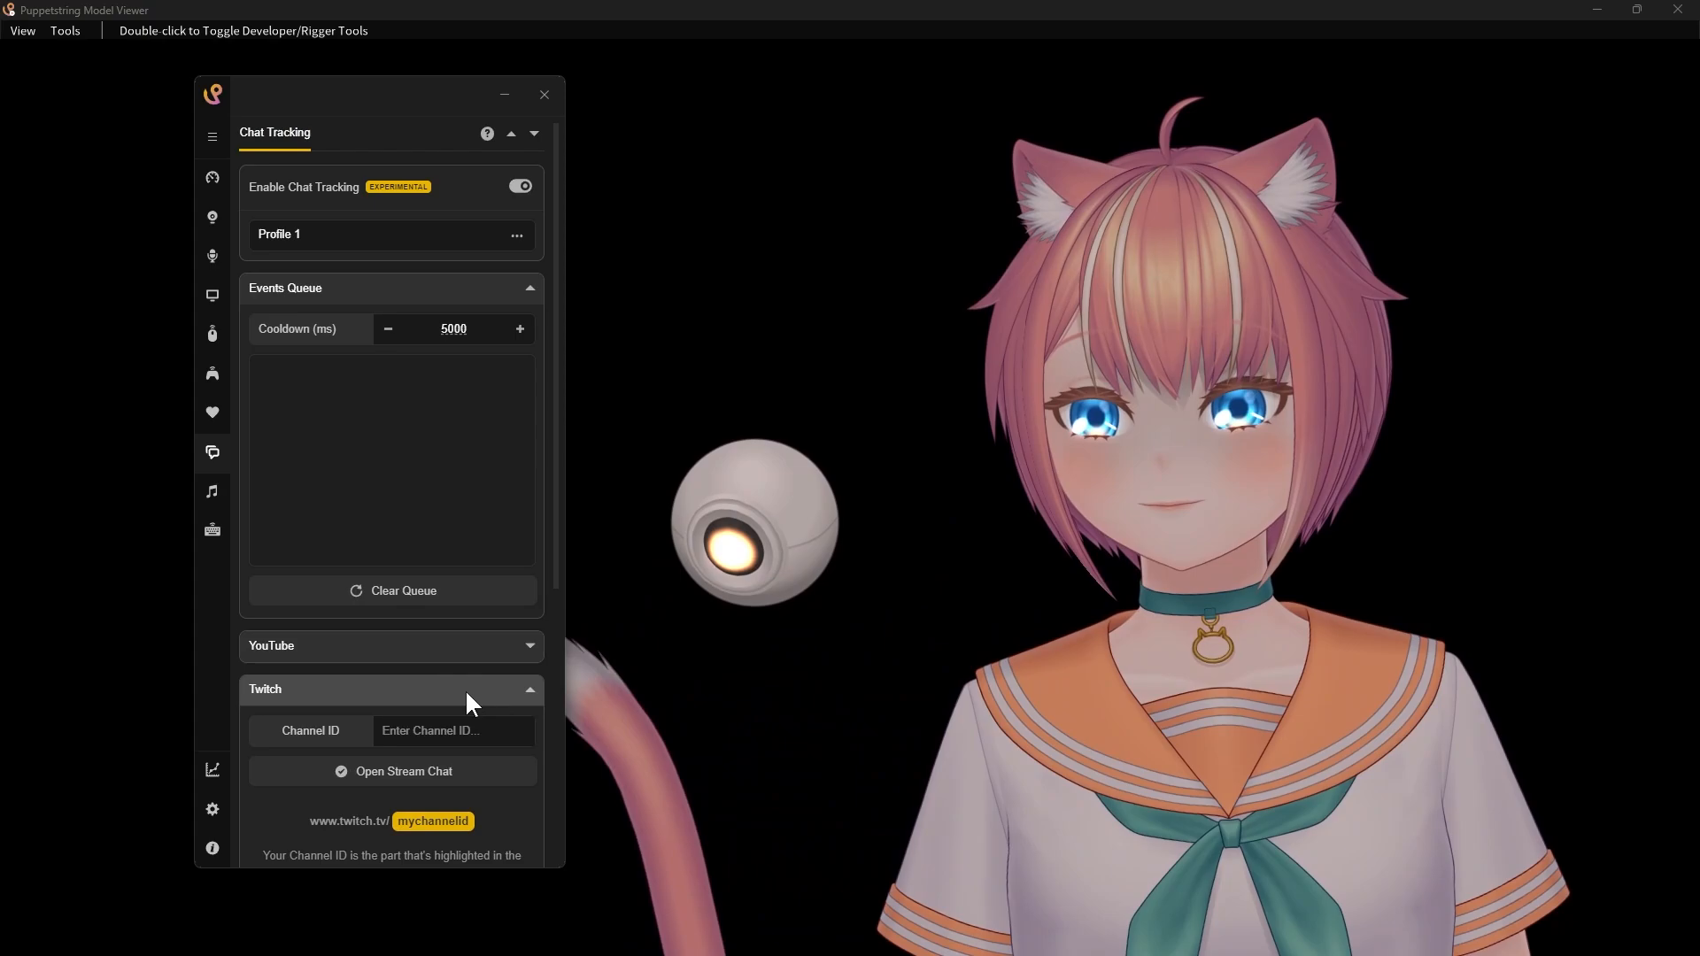
left_click_drag(556, 455, 543, 699)
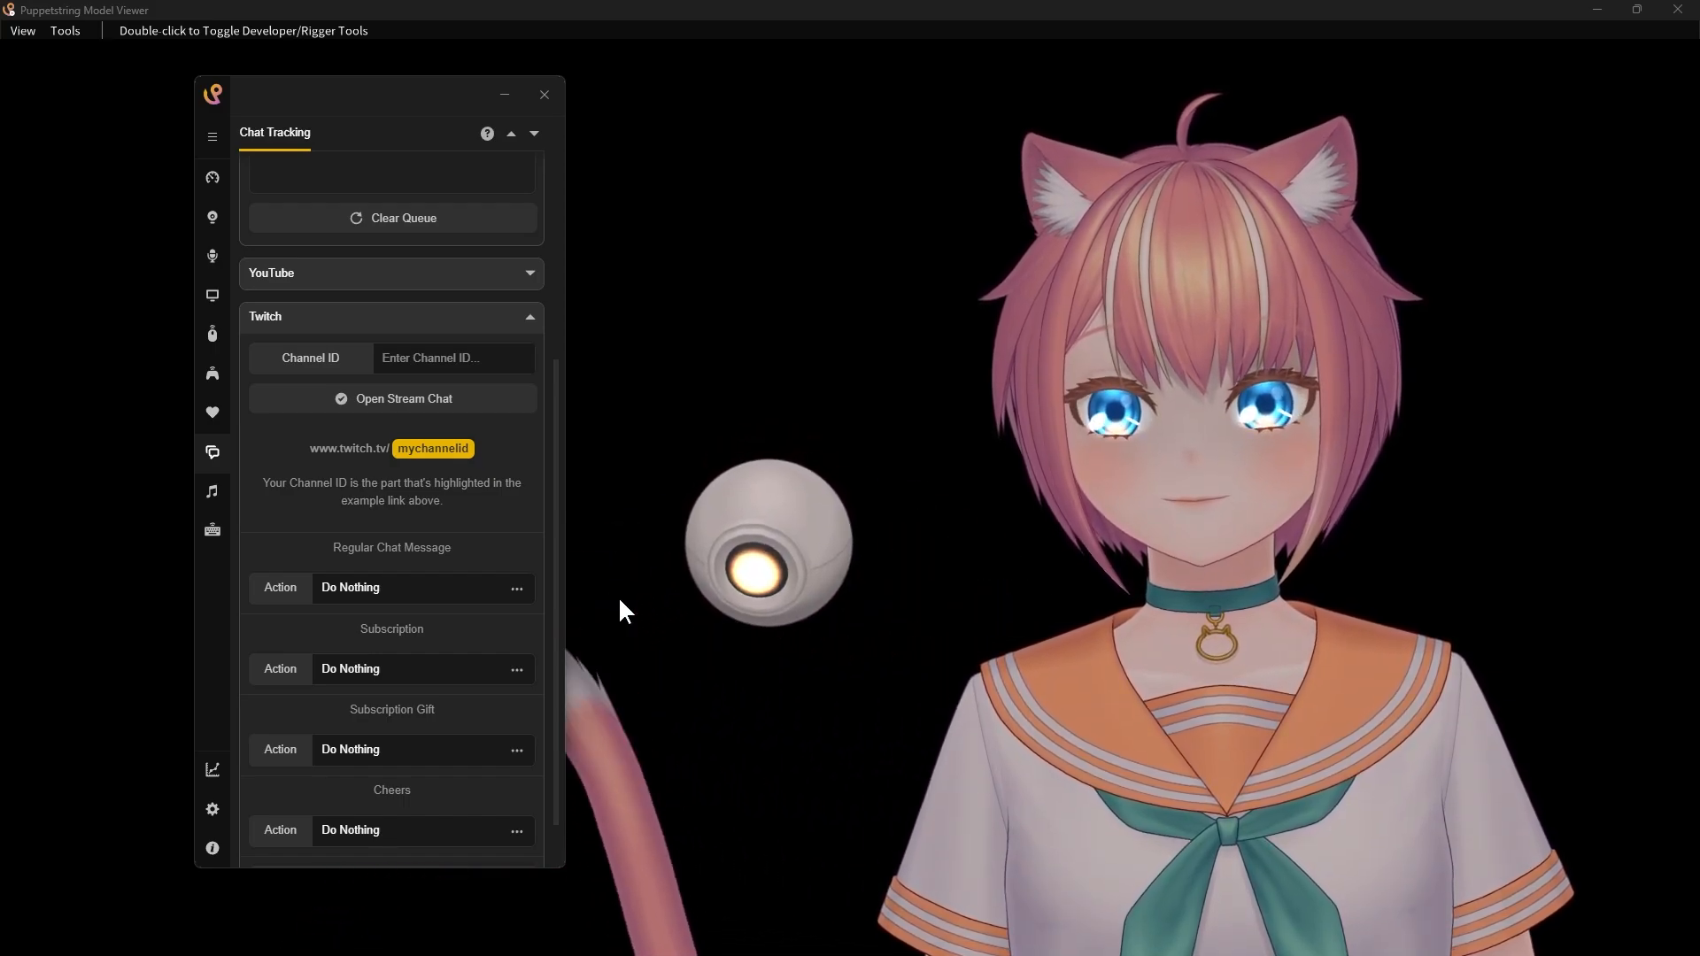
Set the action for regular Twitch chat messages to Pet/Mascot Animation - Heart.
left_click(521, 589)
scroll(599, 571, "down", 1)
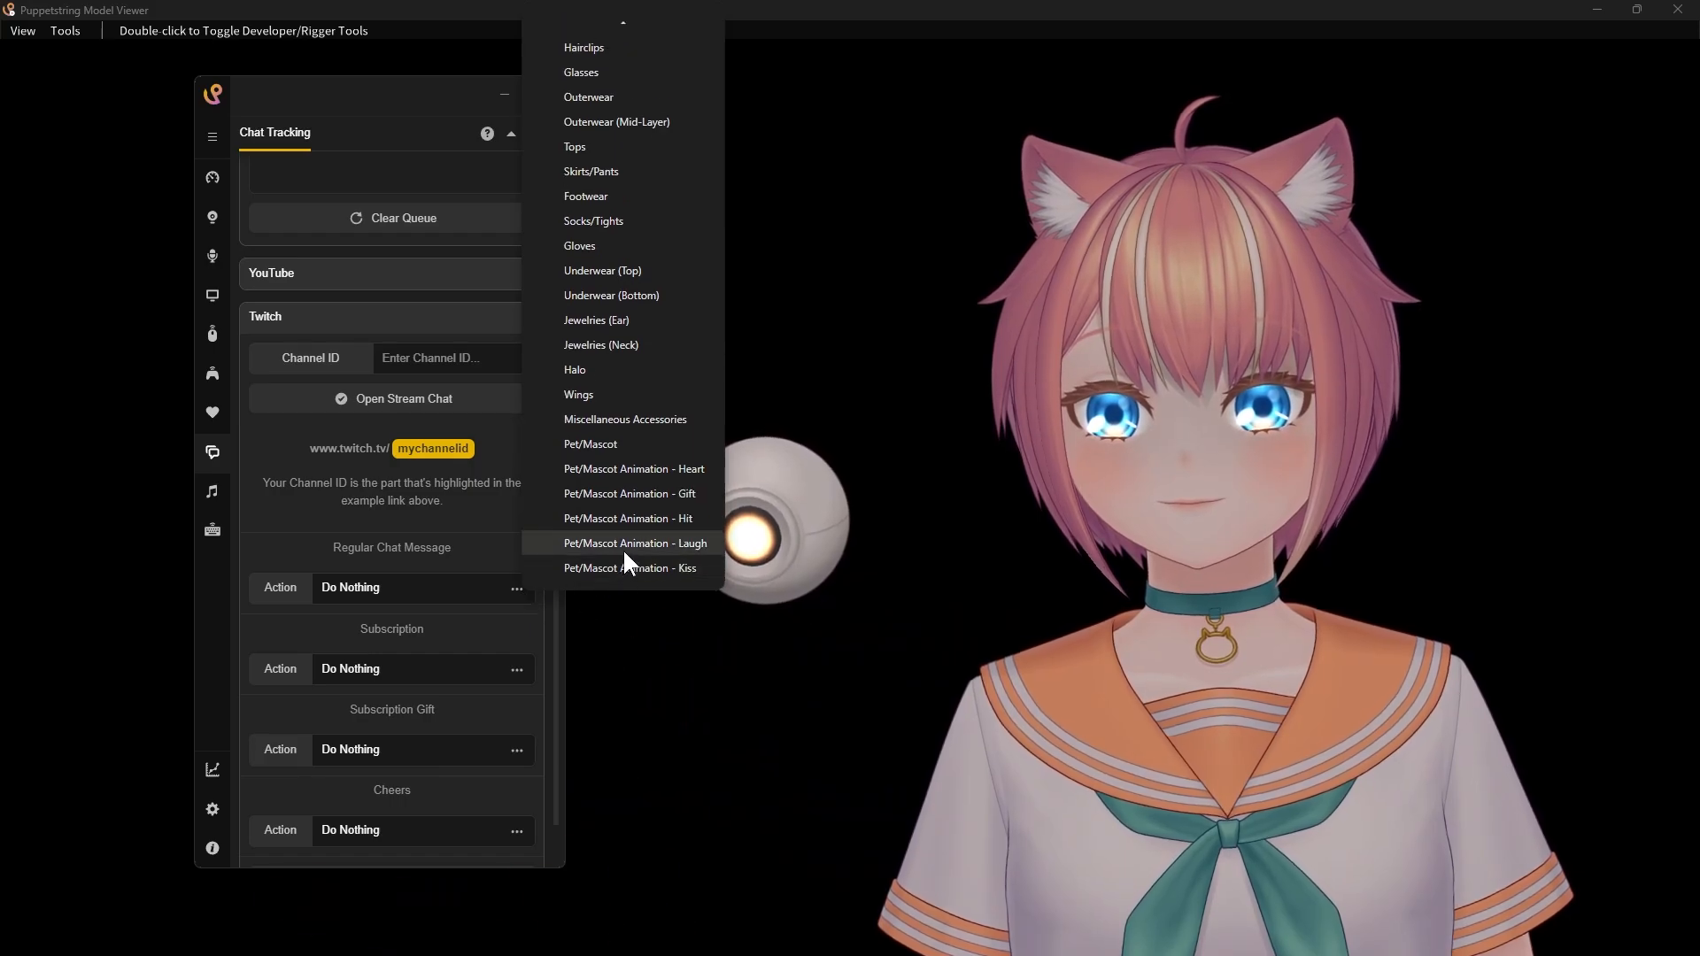
left_click(645, 470)
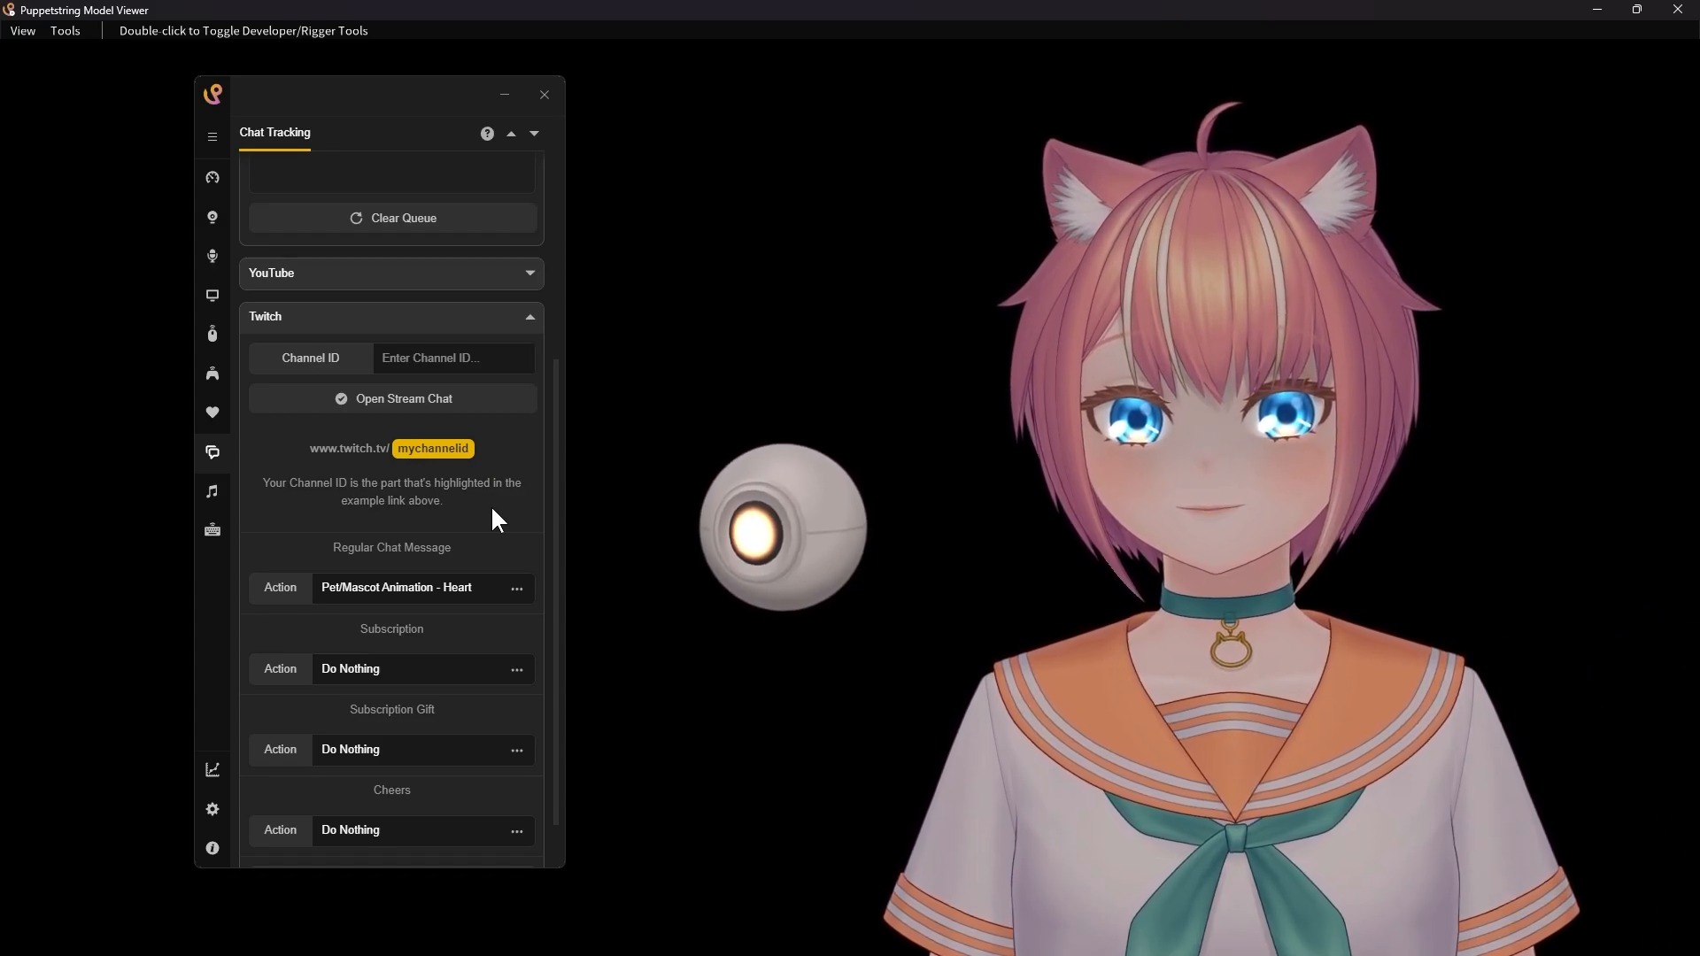
Enter ironmouse as the Twitch channel ID and open its stream chat for tracking.
left_click(437, 356)
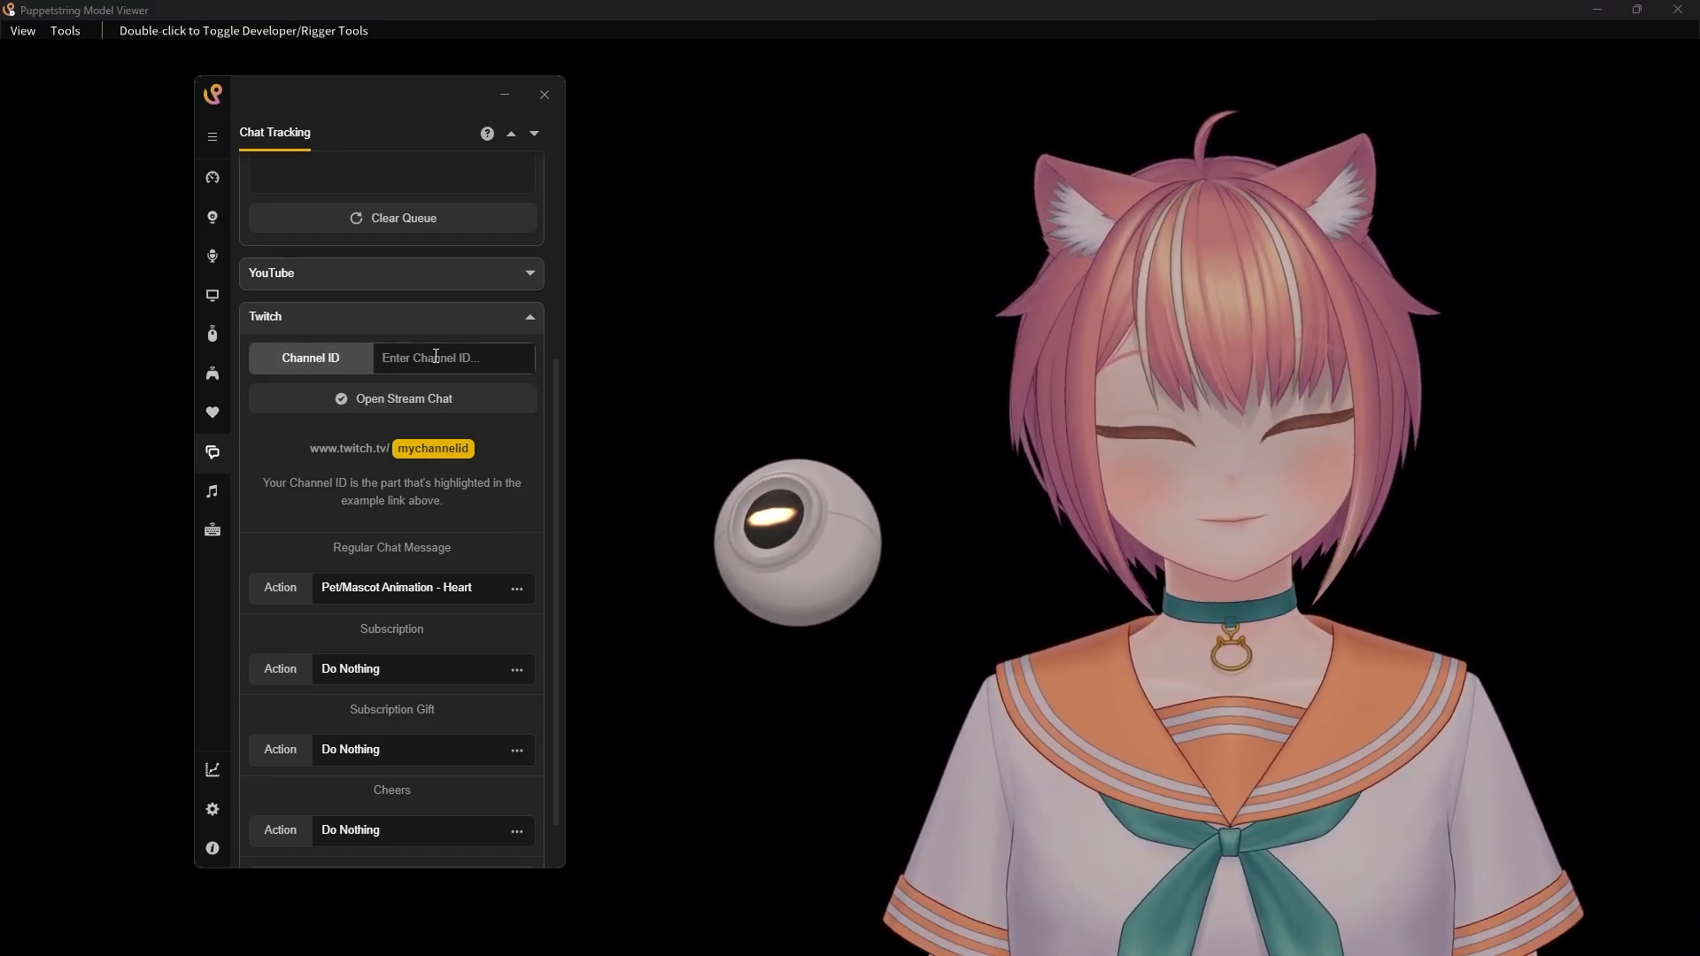
type("ironmouse")
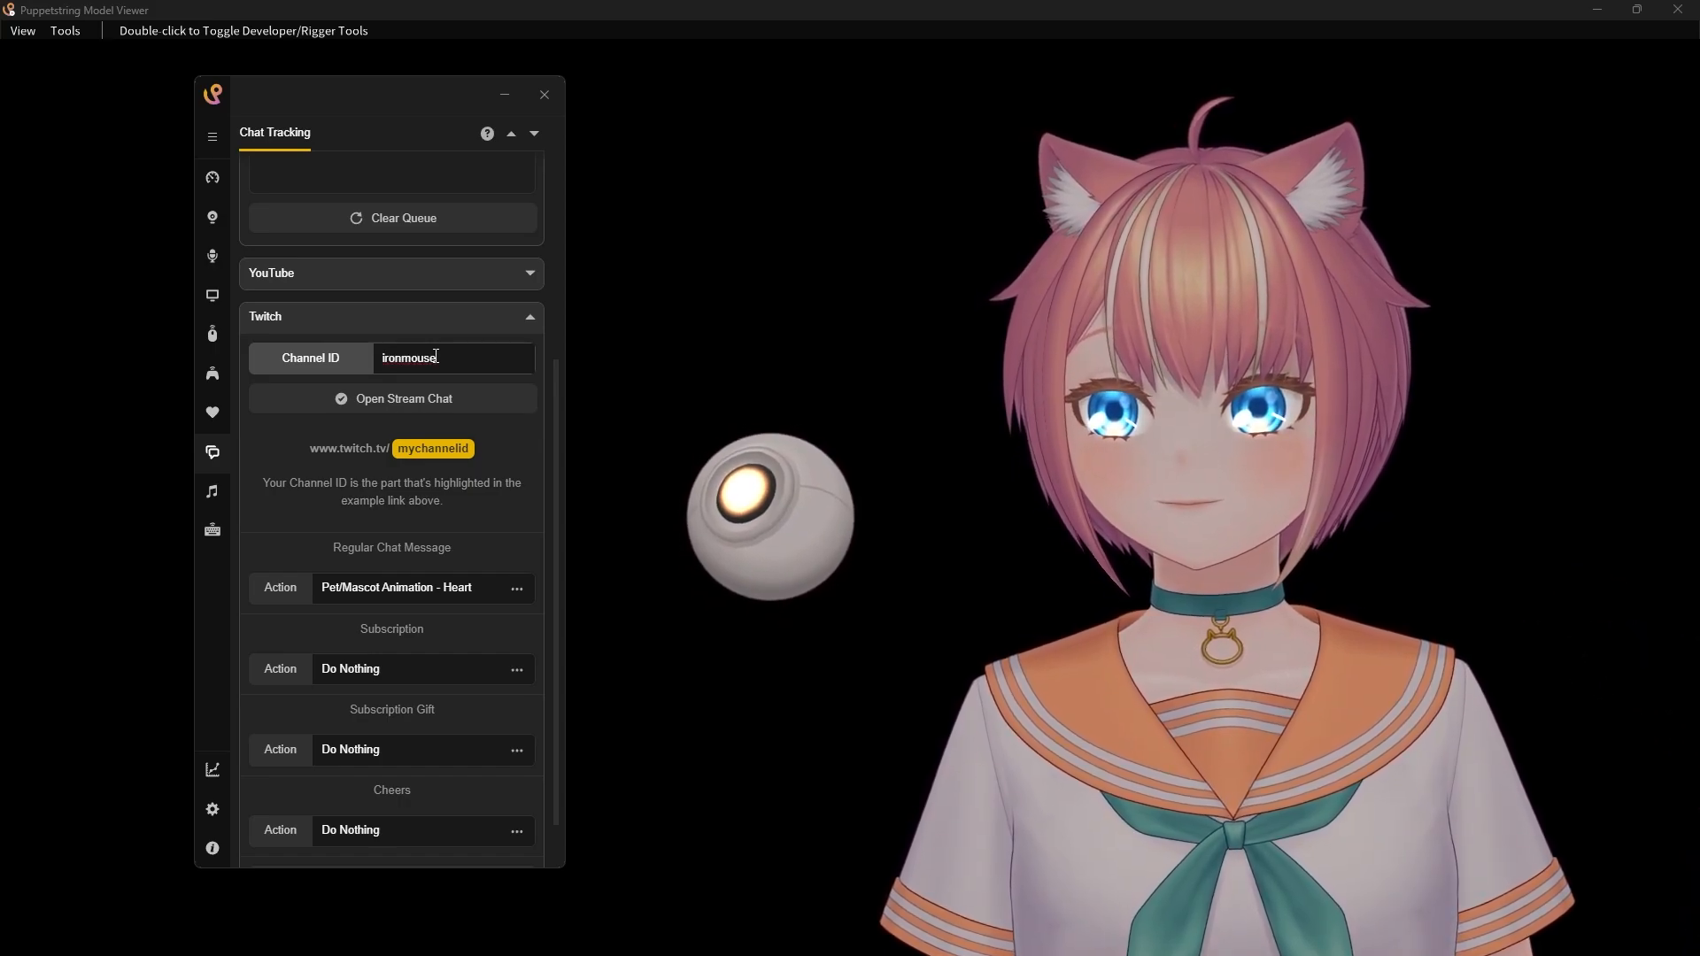
left_click(486, 398)
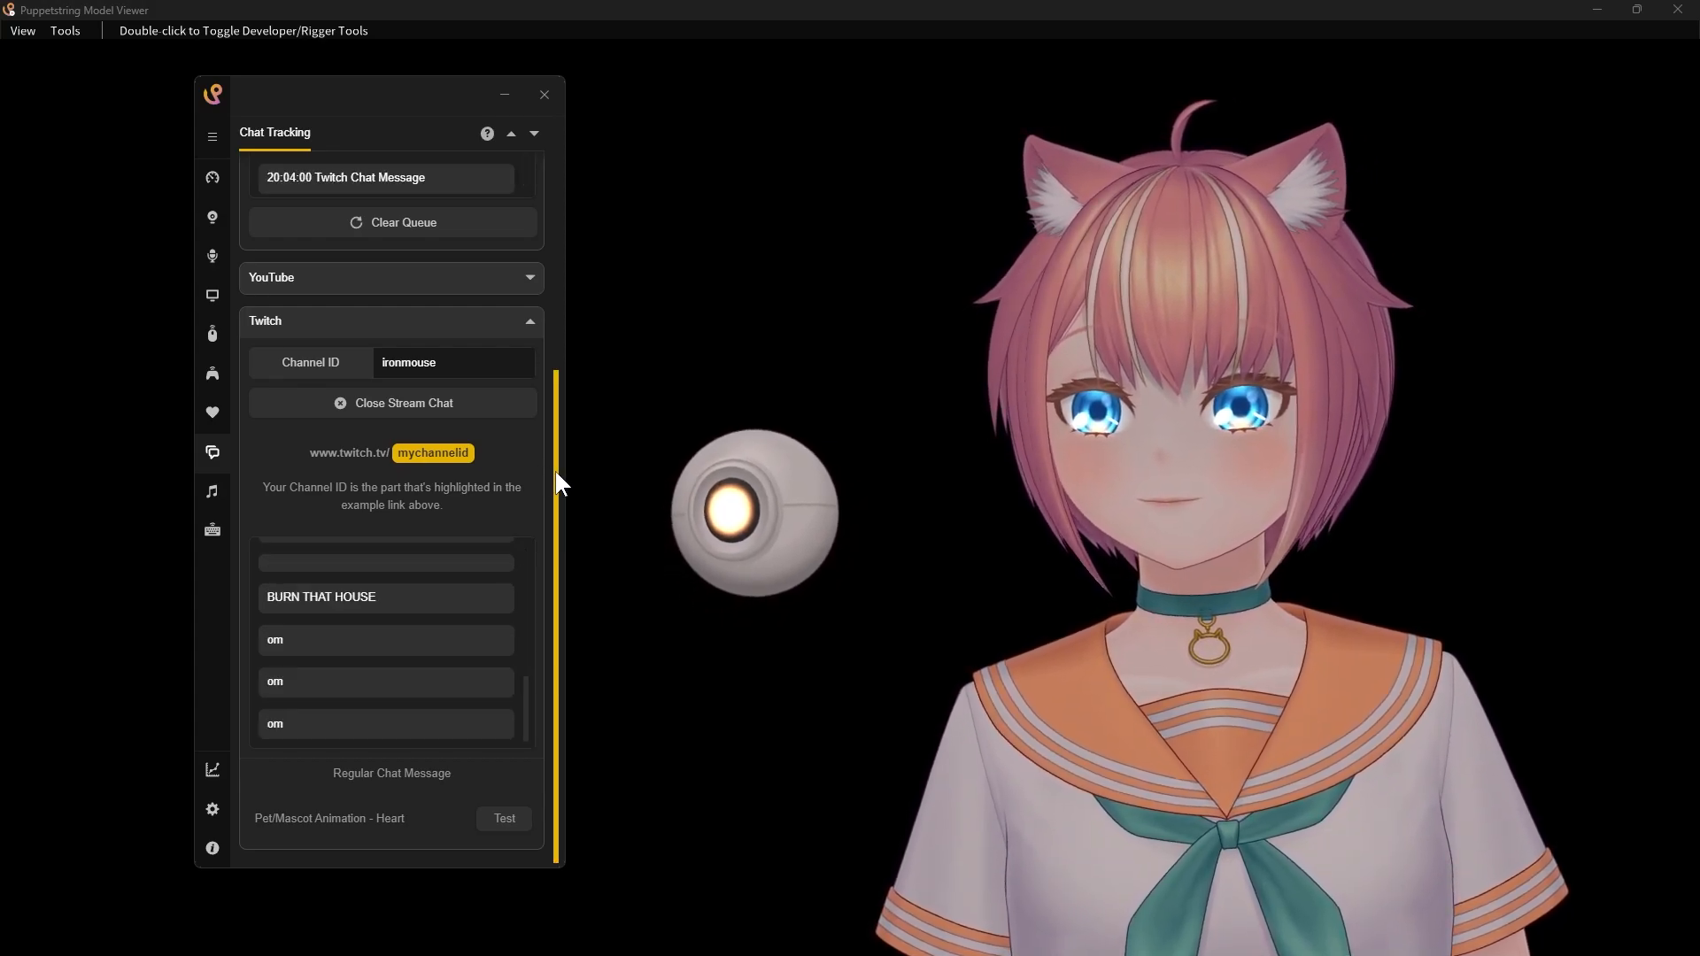
Close the tracked Twitch stream chat and clear the queued chat events.
left_click_drag(555, 471, 550, 227)
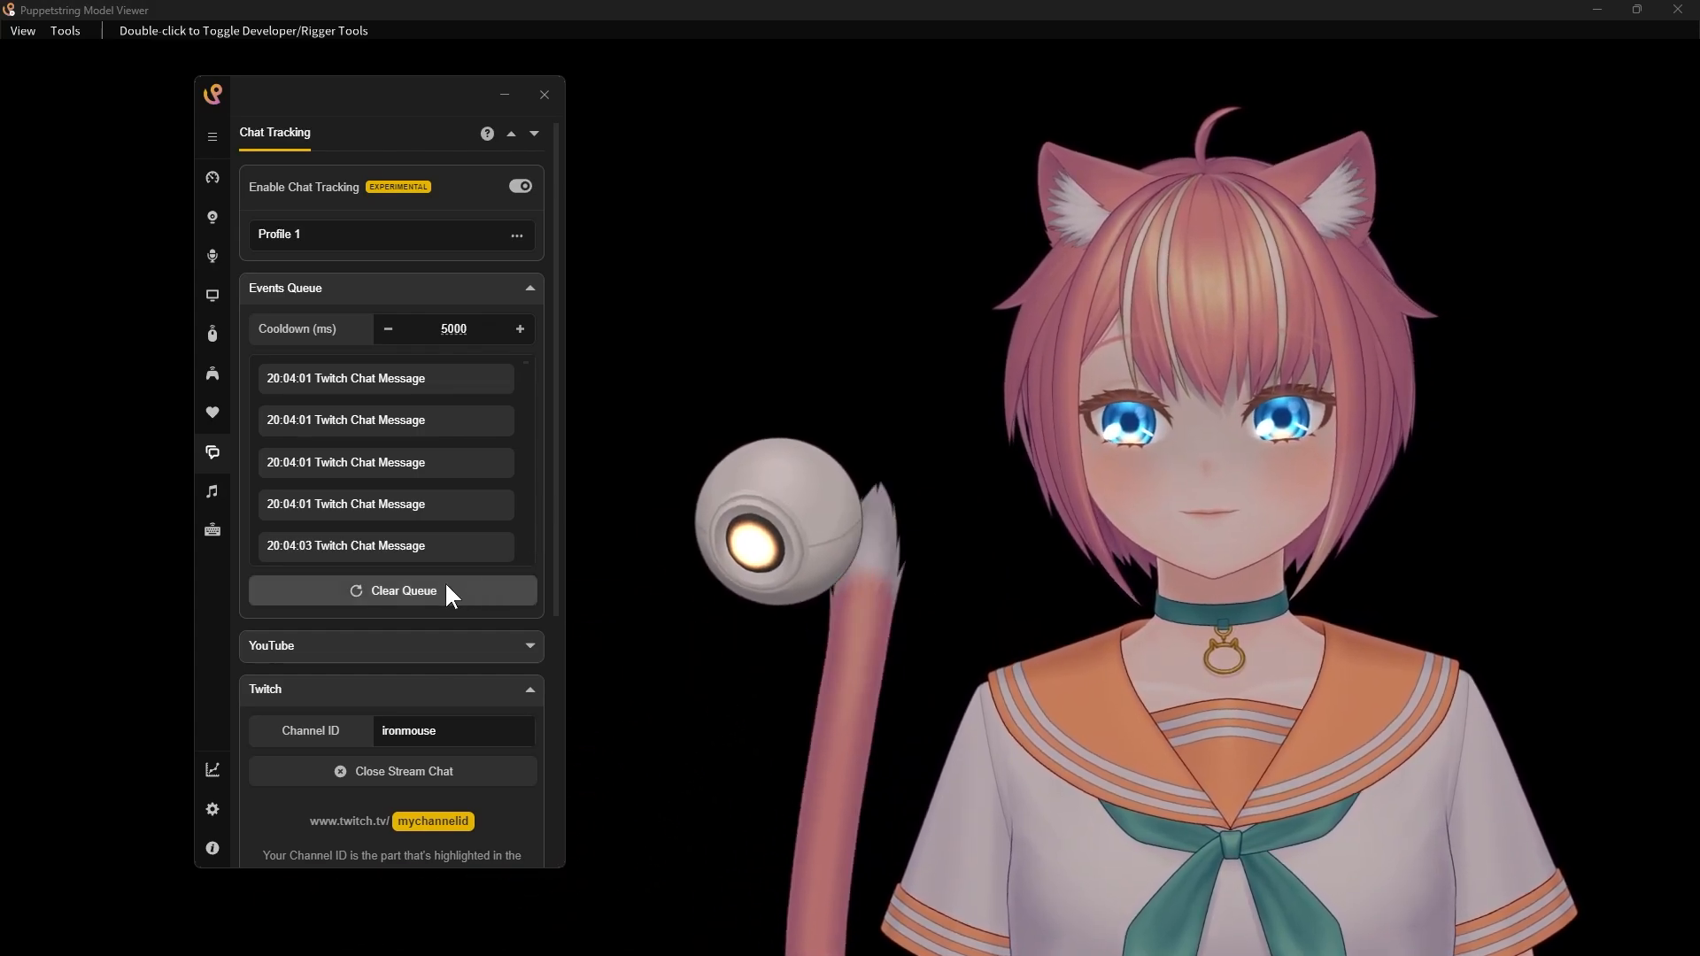
left_click(447, 584)
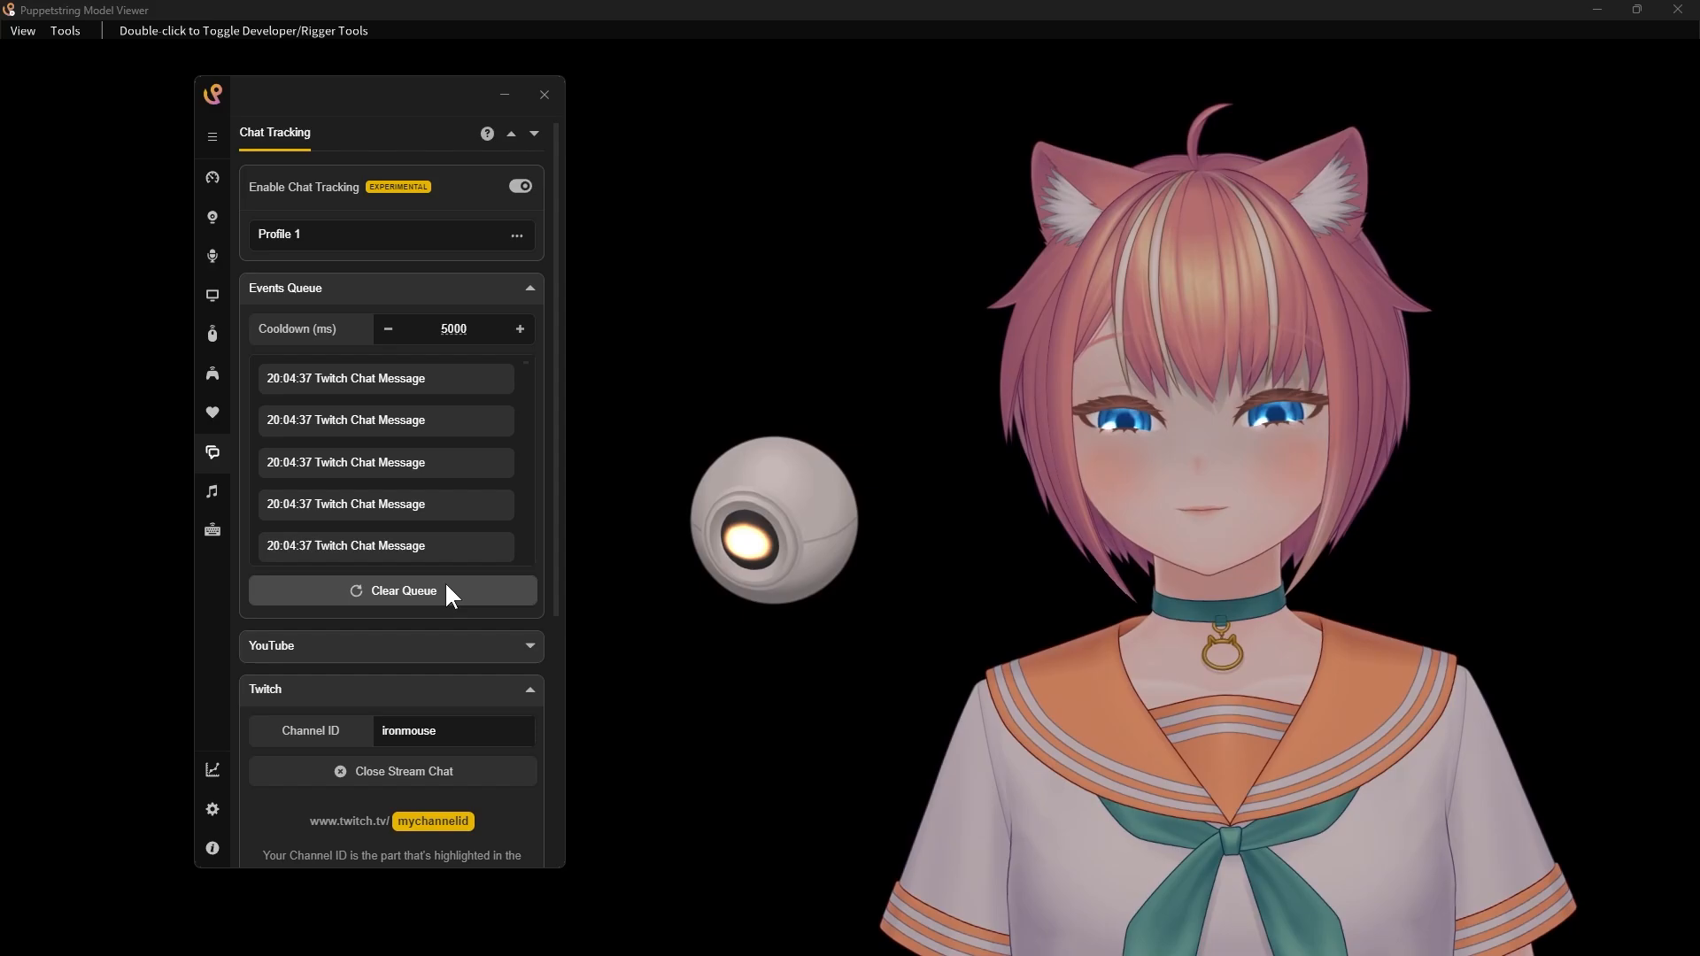
left_click(498, 772)
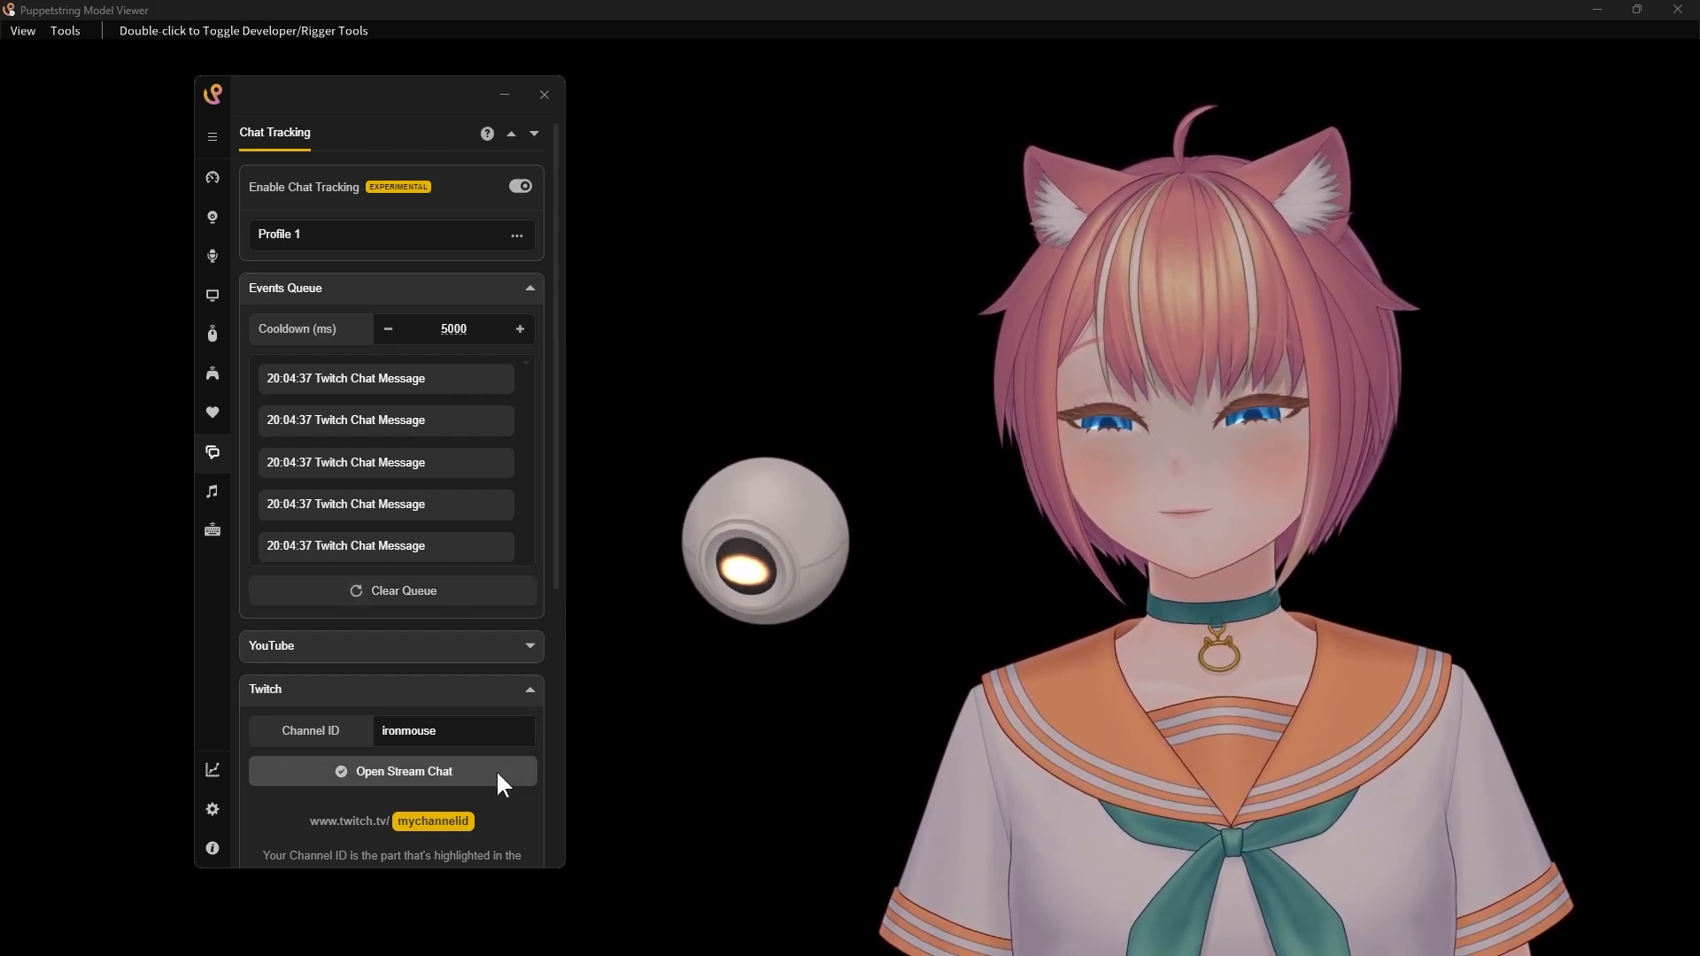
left_click(449, 593)
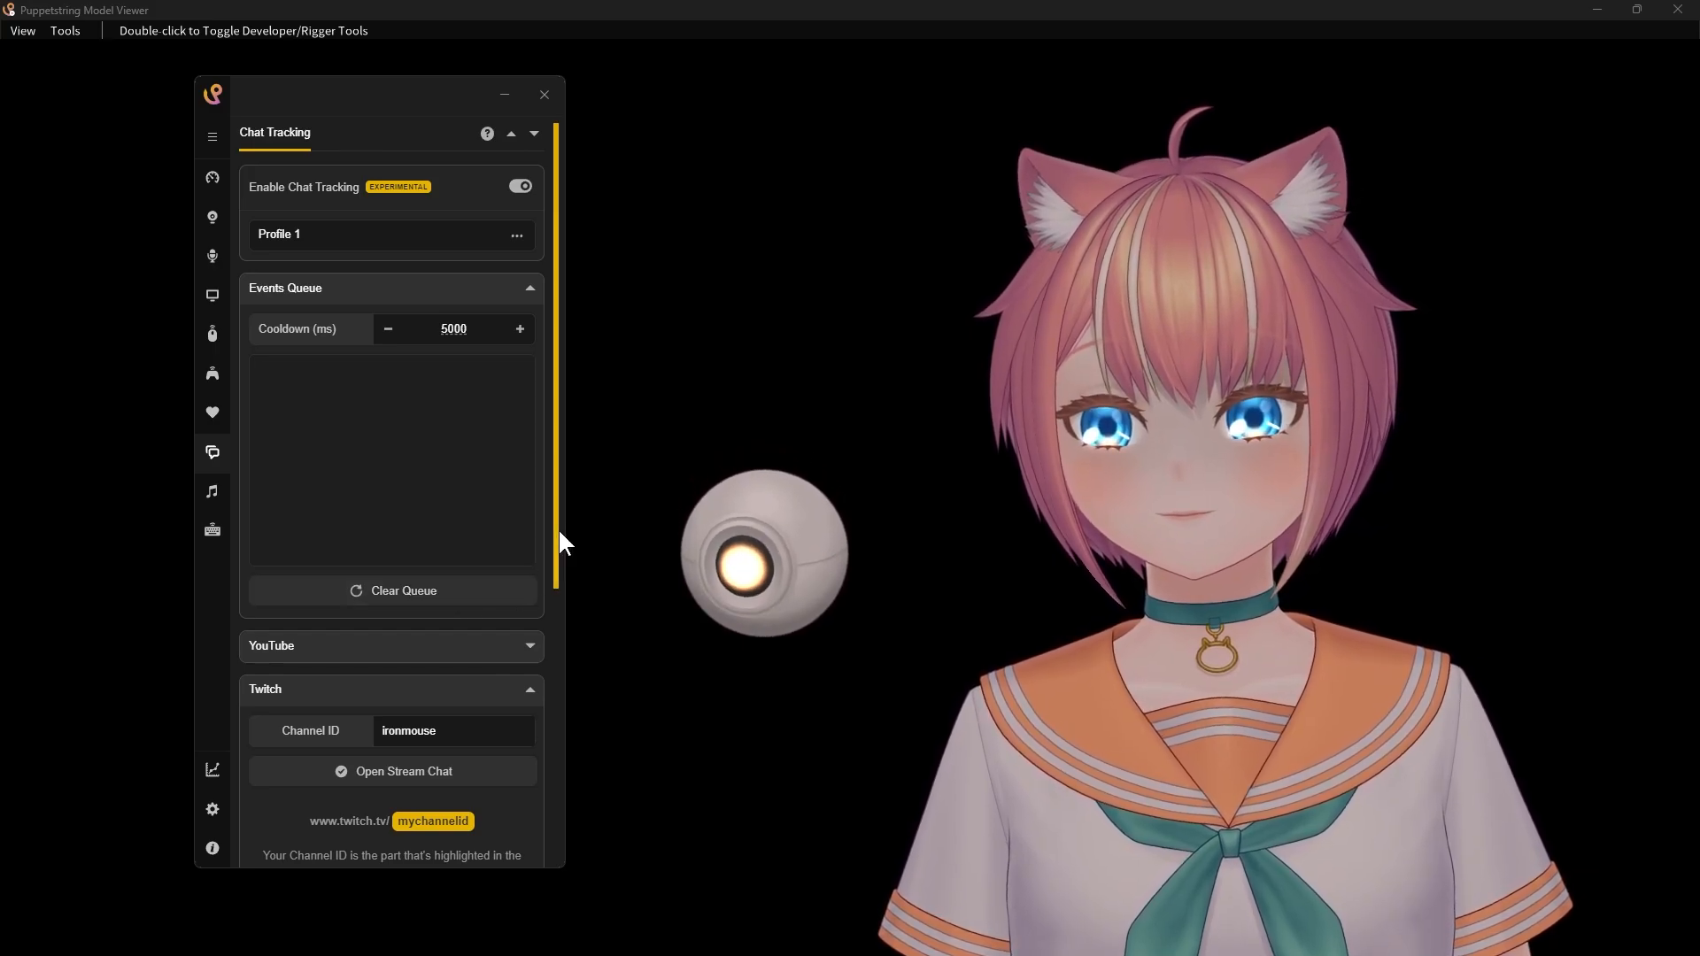
Find the Check In reward among the channel's rewards in the Twitch chat window and copy its name.
left_click_drag(560, 540, 550, 815)
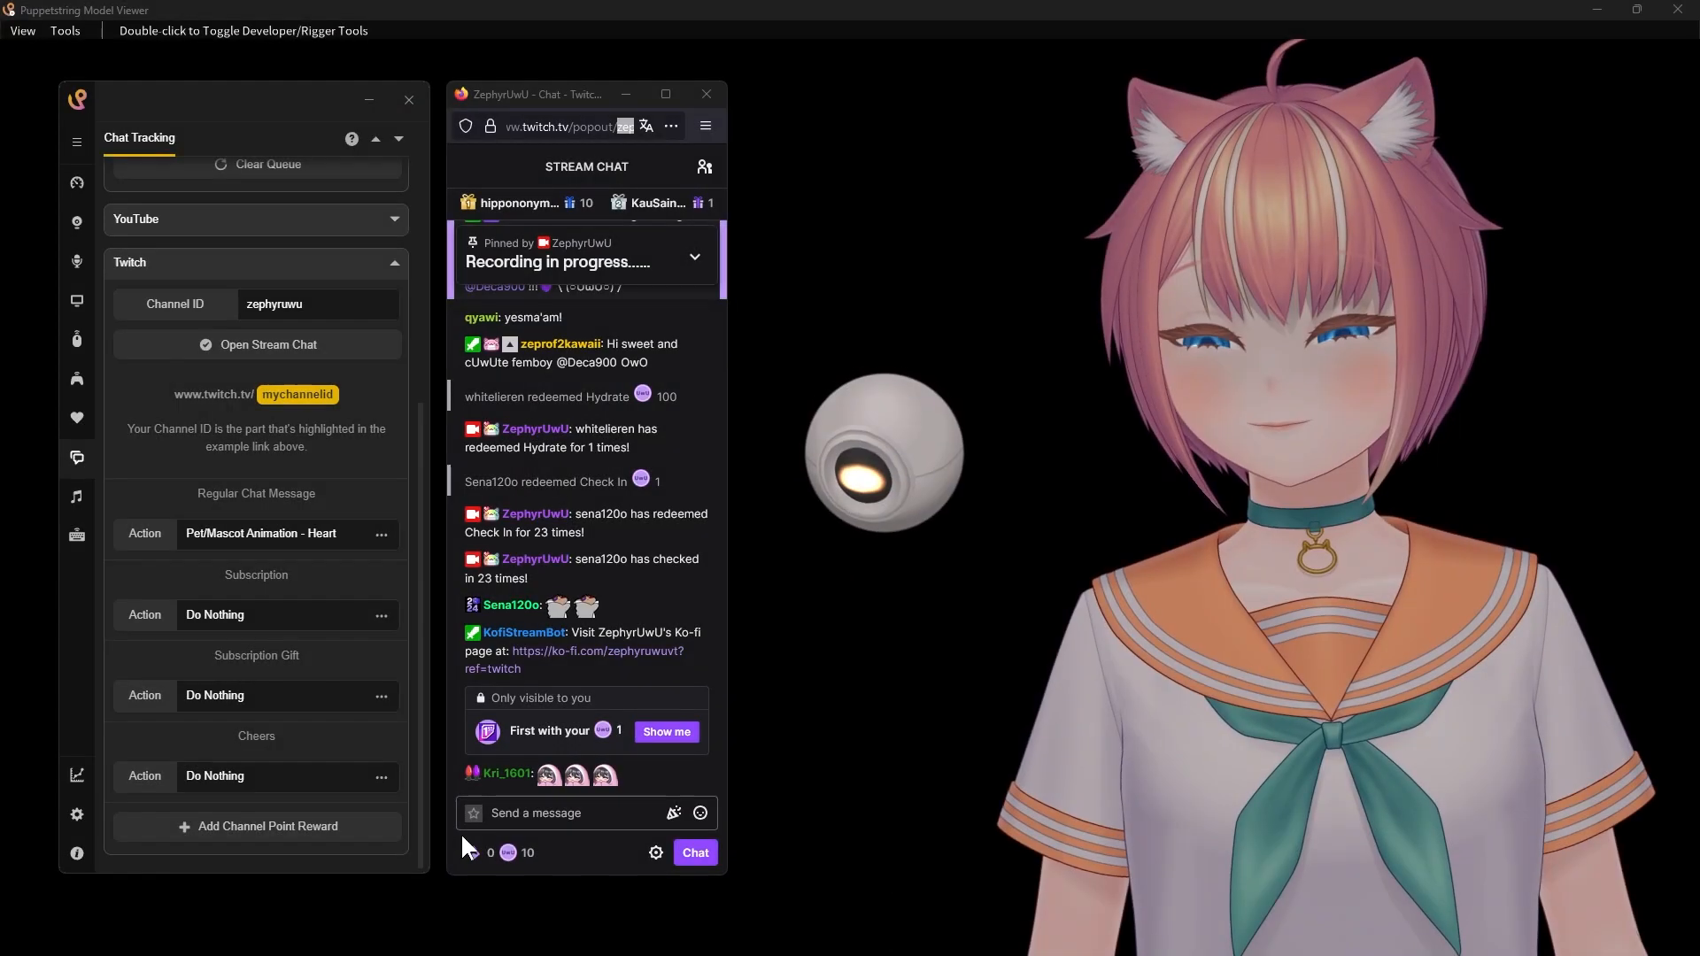
left_click(507, 855)
scroll(625, 741, "down", 5)
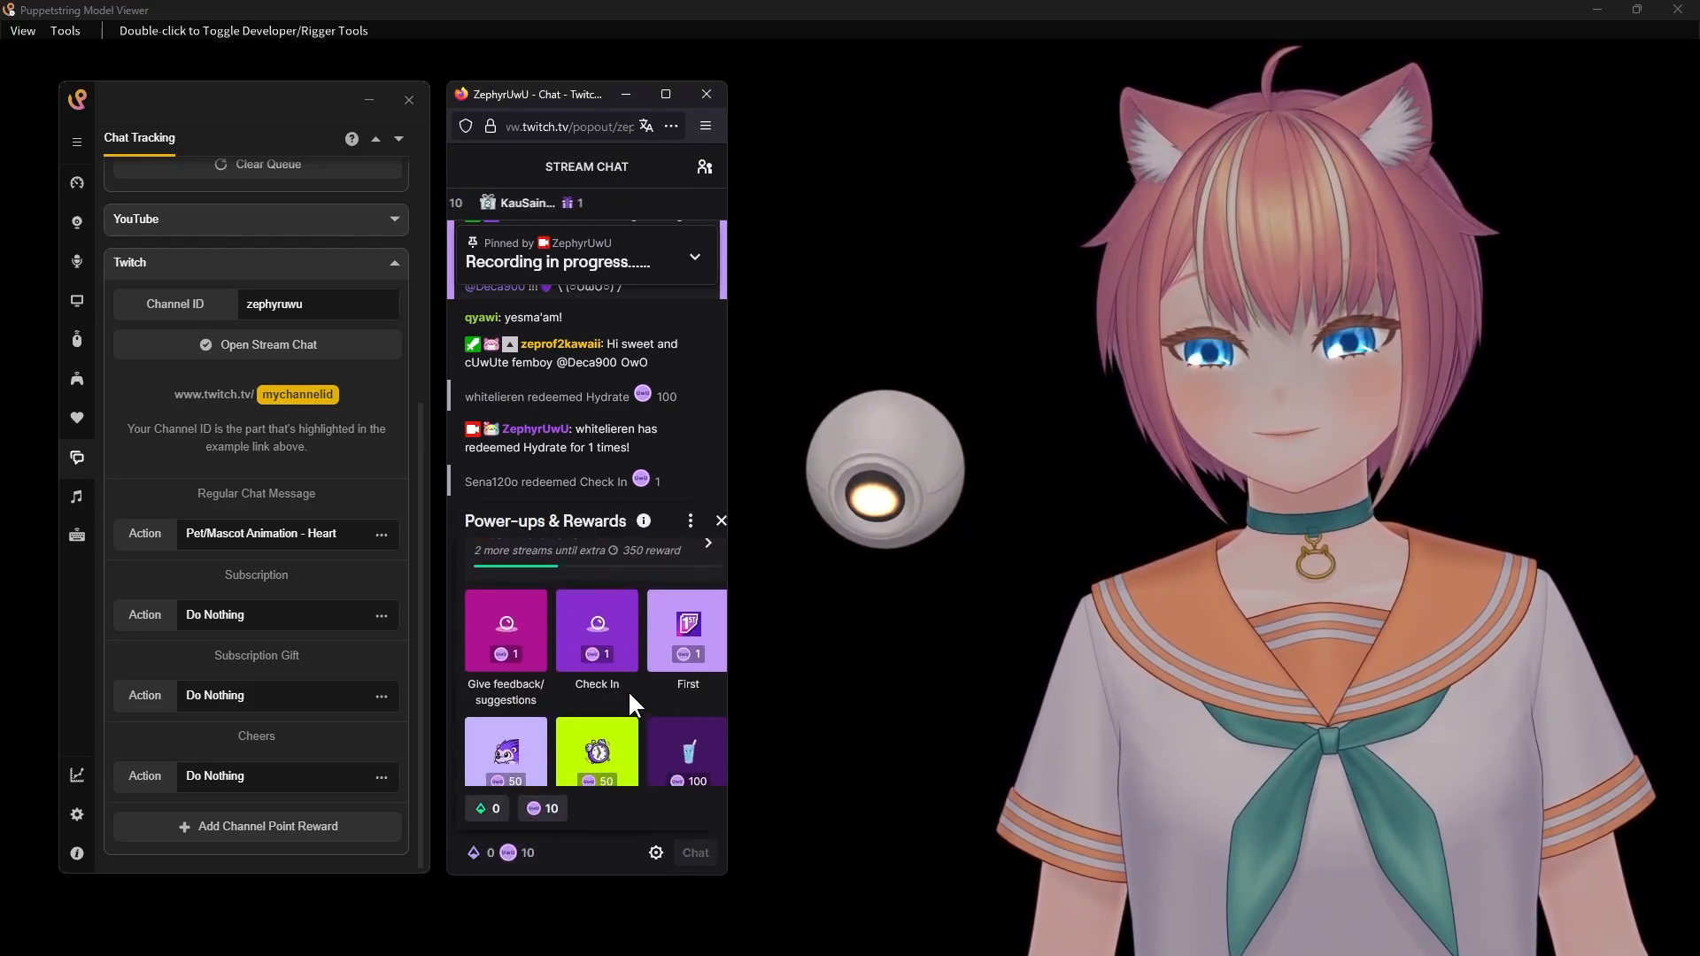
left_click_drag(621, 681, 580, 687)
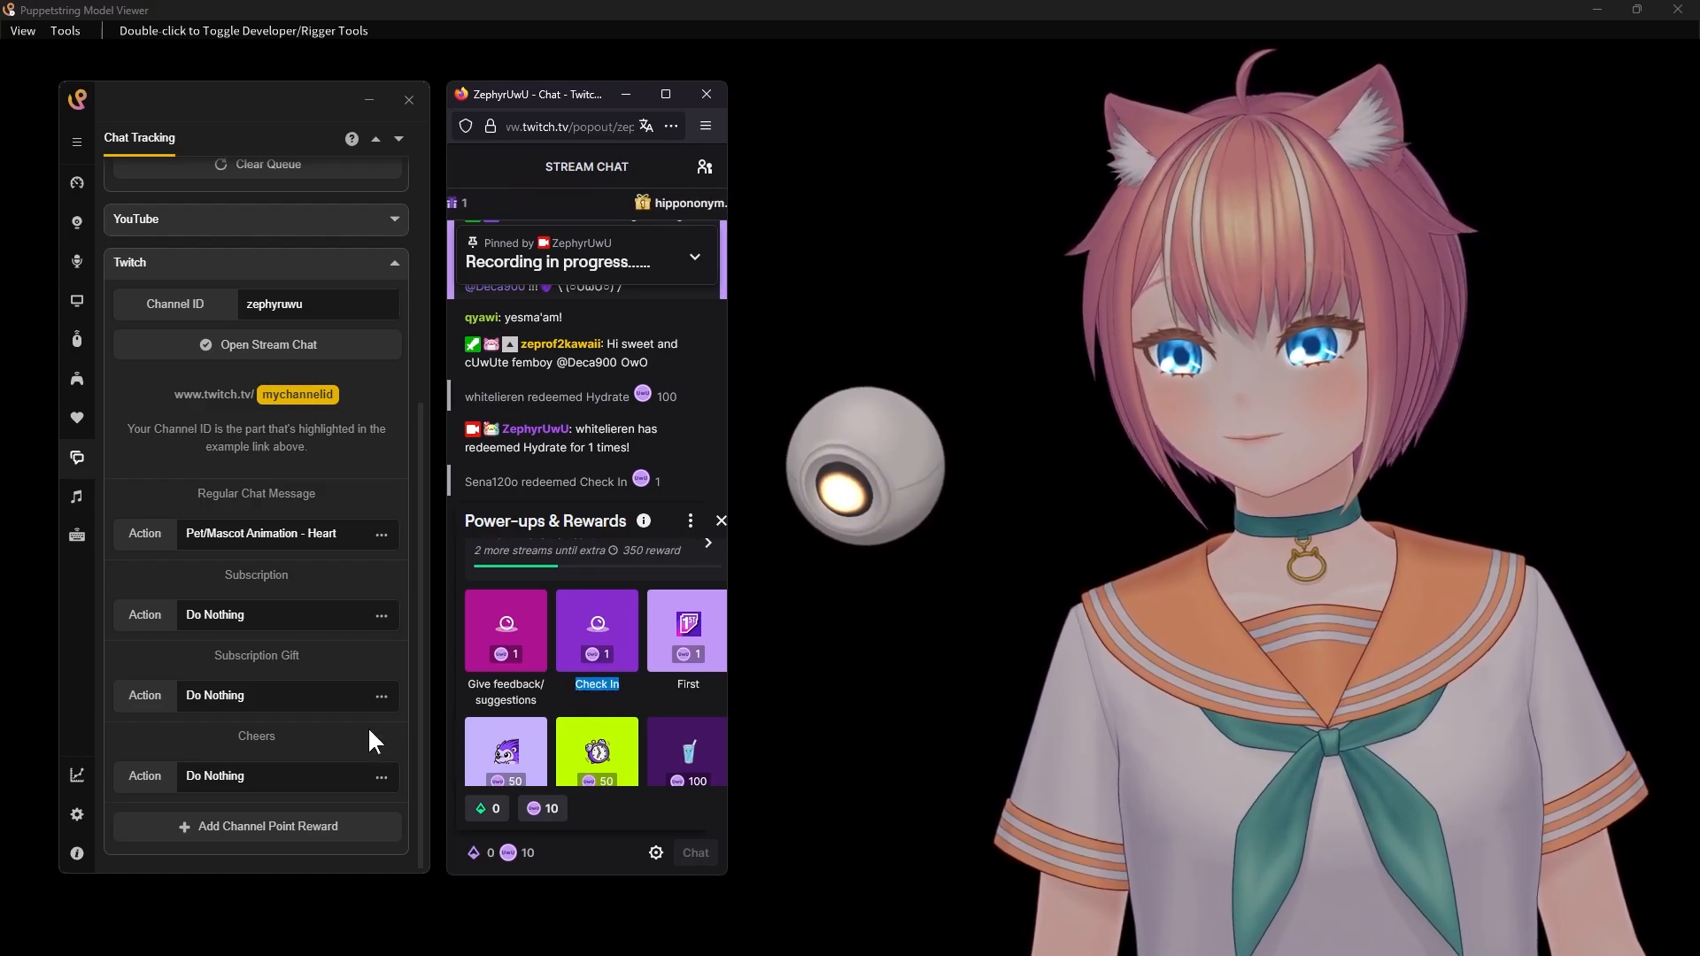
Add a Twitch channel point reward named Check In with the action Pet/Mascot Animation - Kiss.
left_click(333, 818)
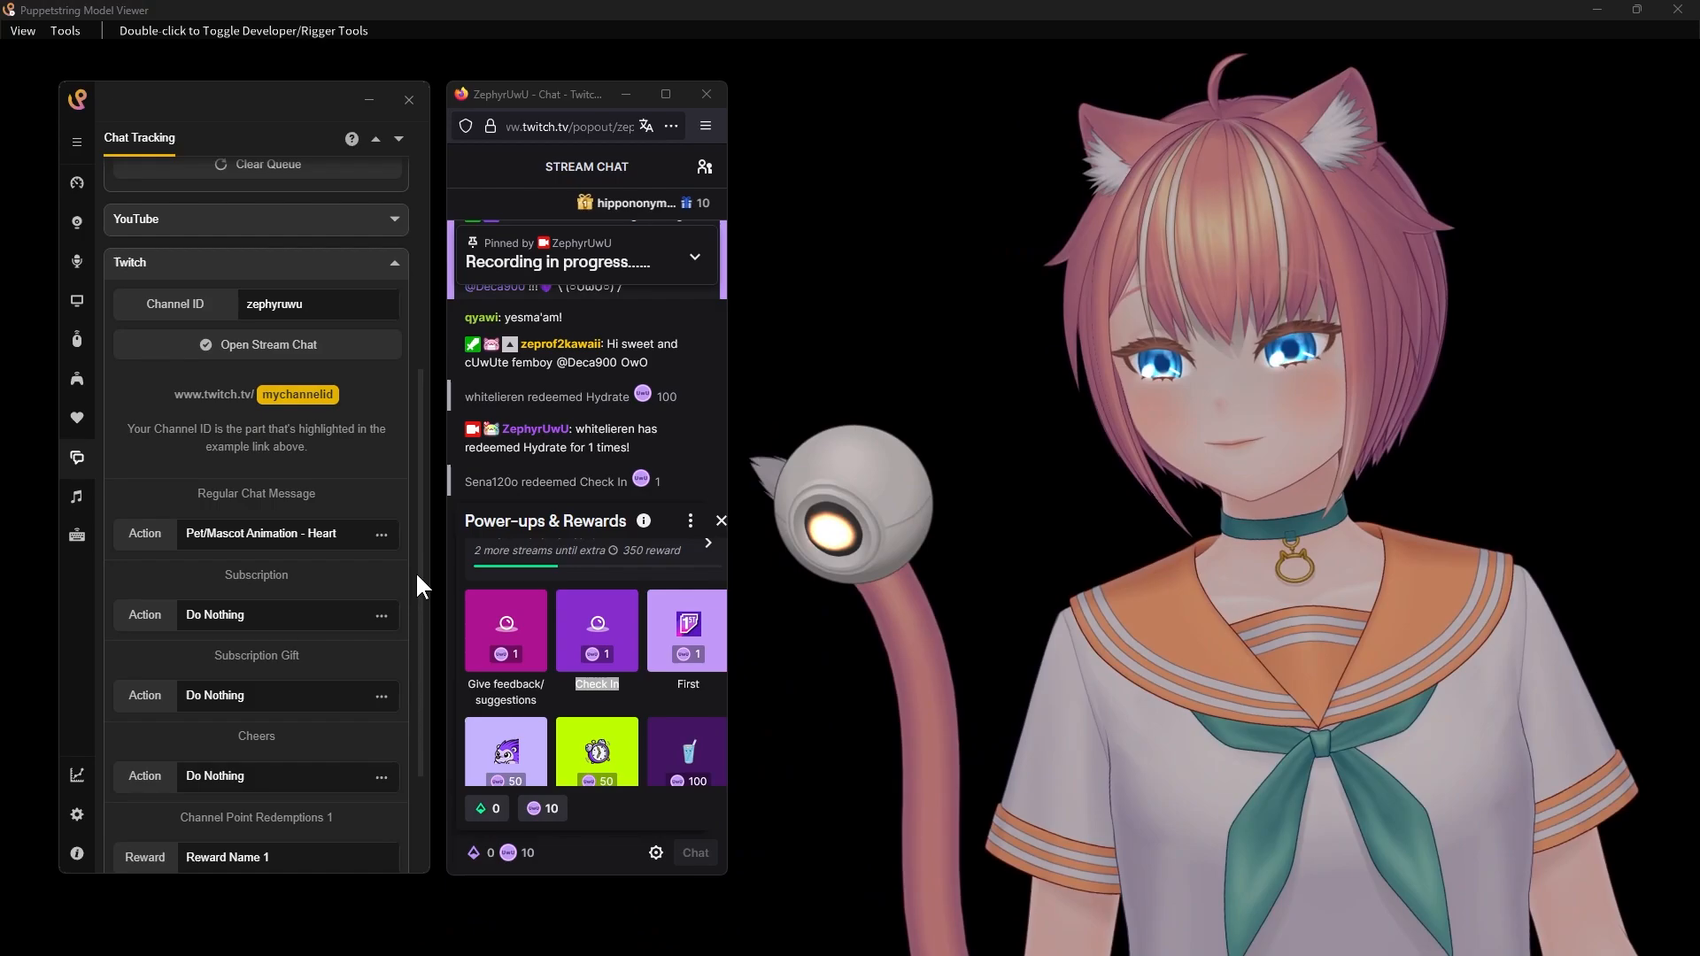
scroll(417, 569, "down", 3)
left_click(197, 686)
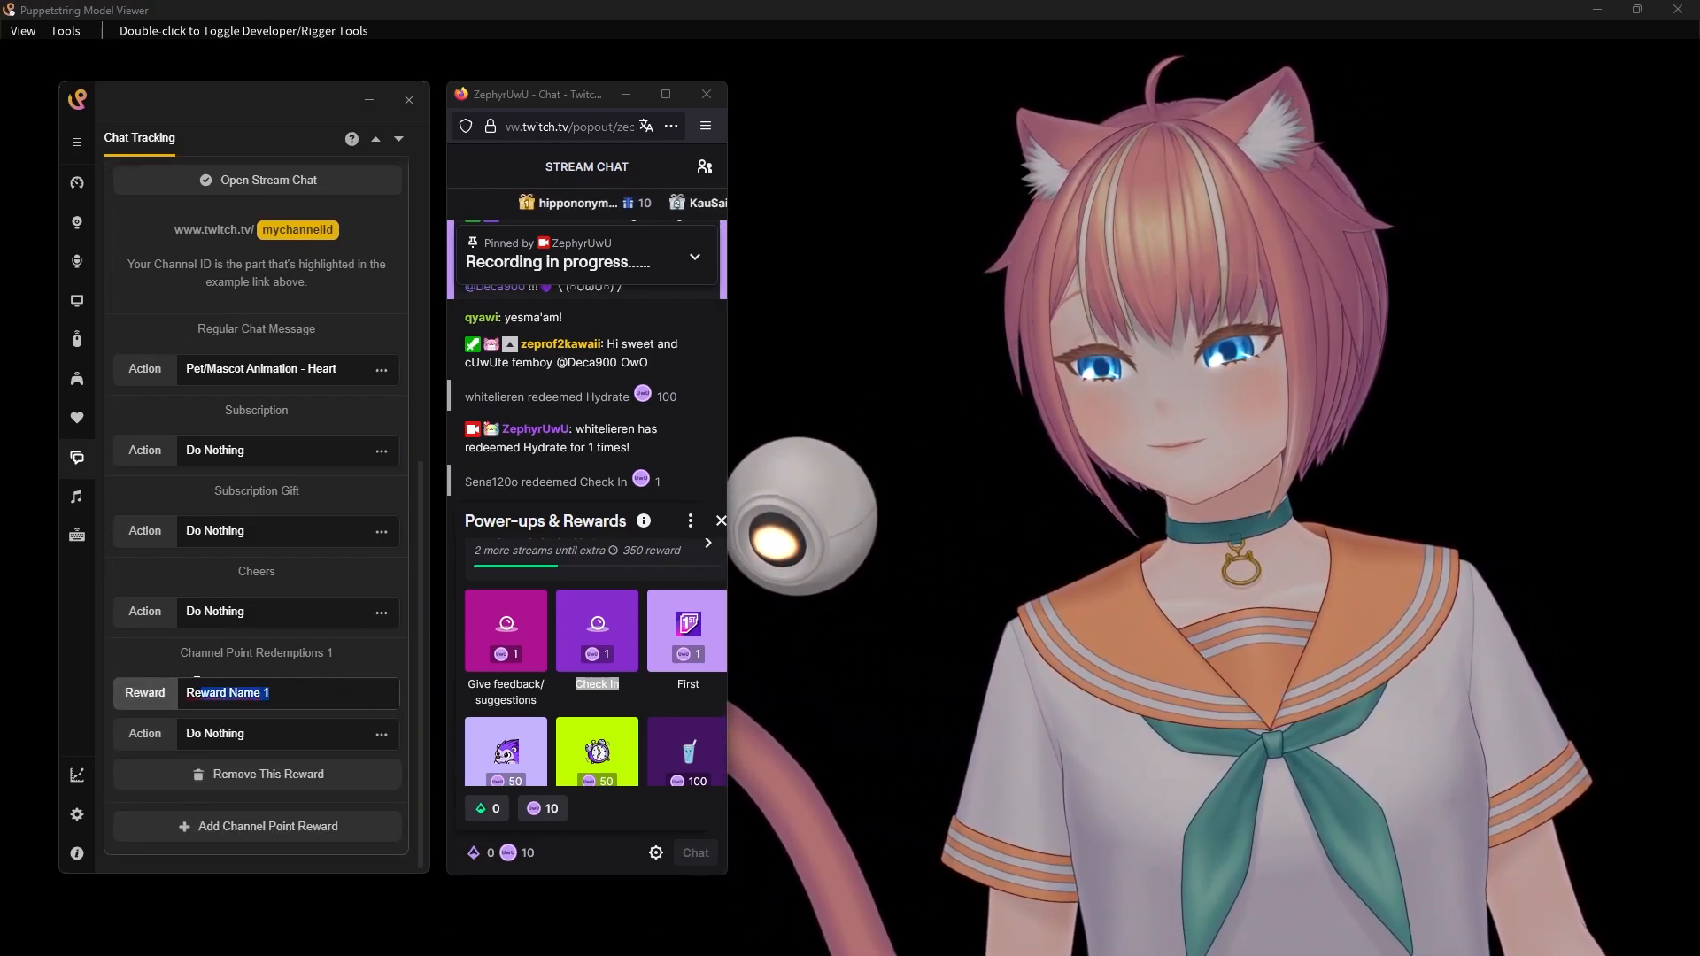
type("Check In")
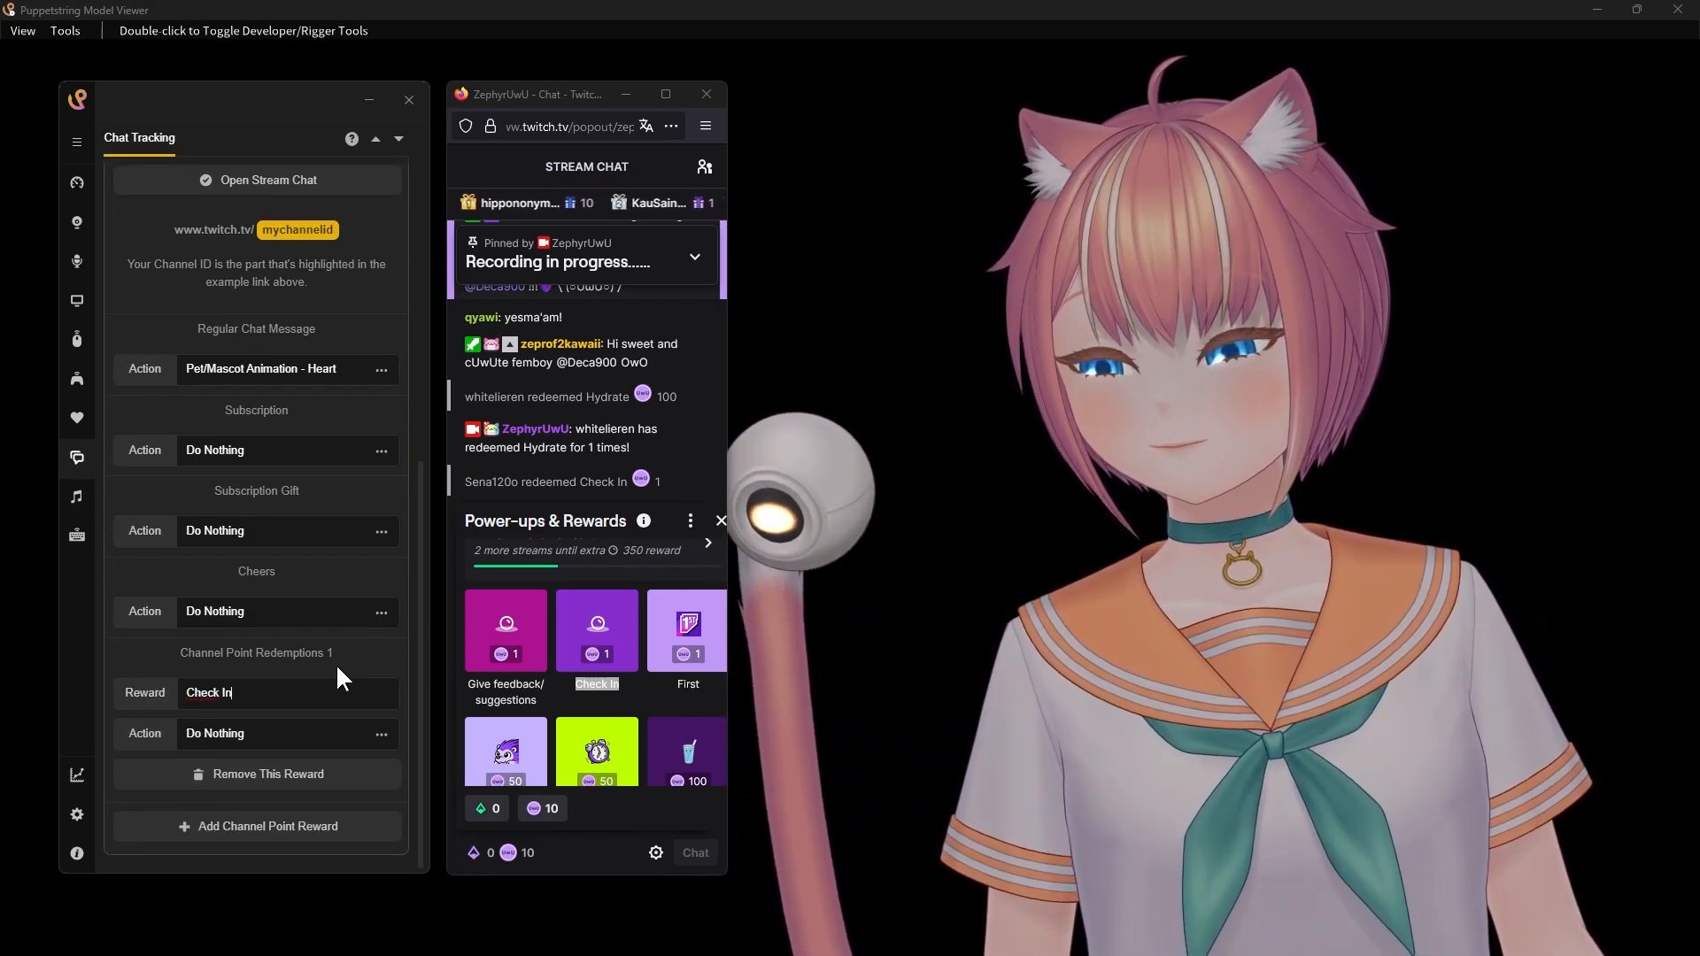
left_click(380, 734)
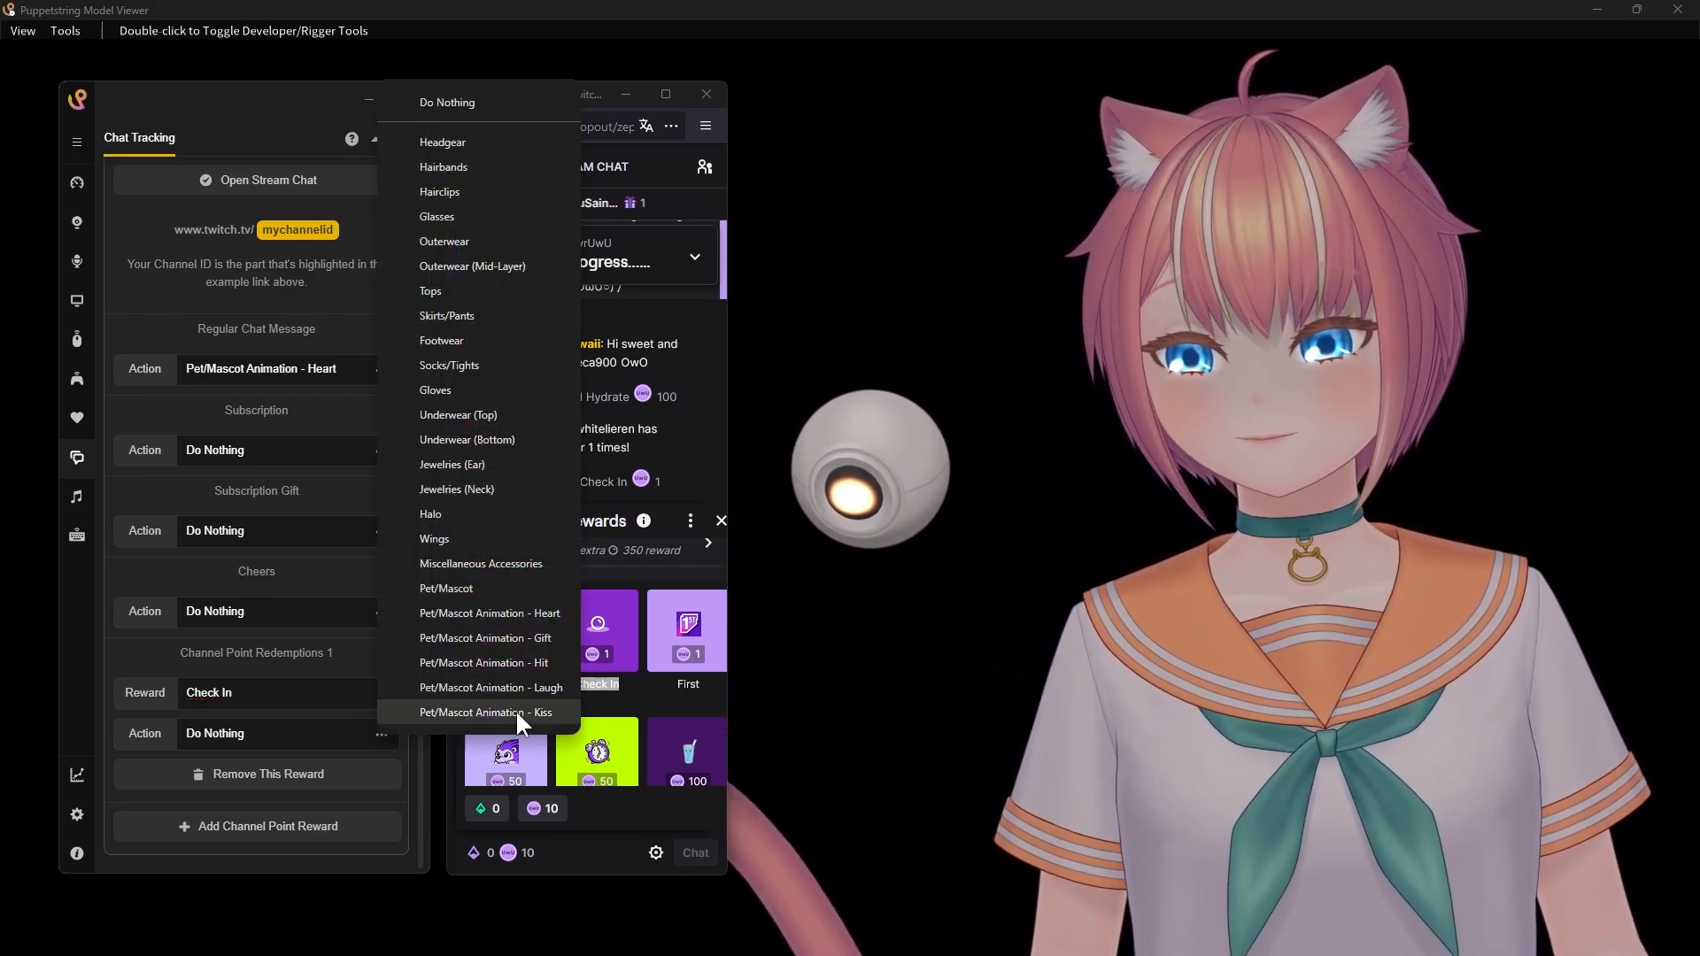
left_click(517, 714)
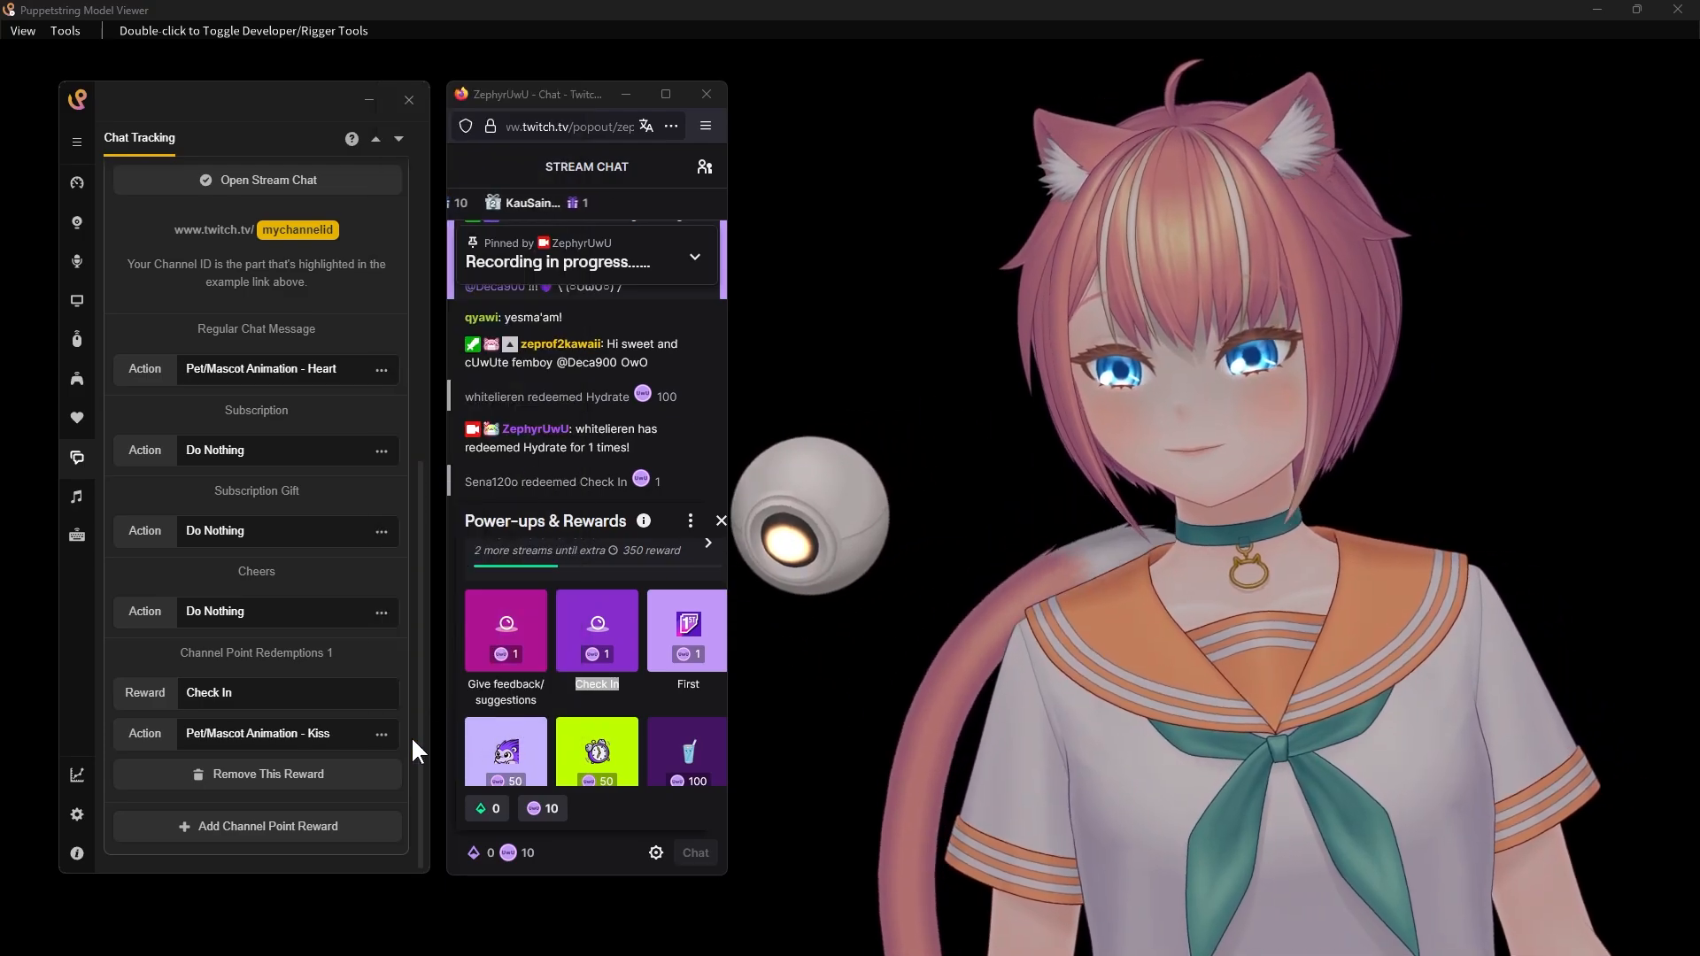
Open the stream chat for tracking and choose the Check In reward in the Twitch chat window to test its action.
left_click_drag(414, 708, 412, 552)
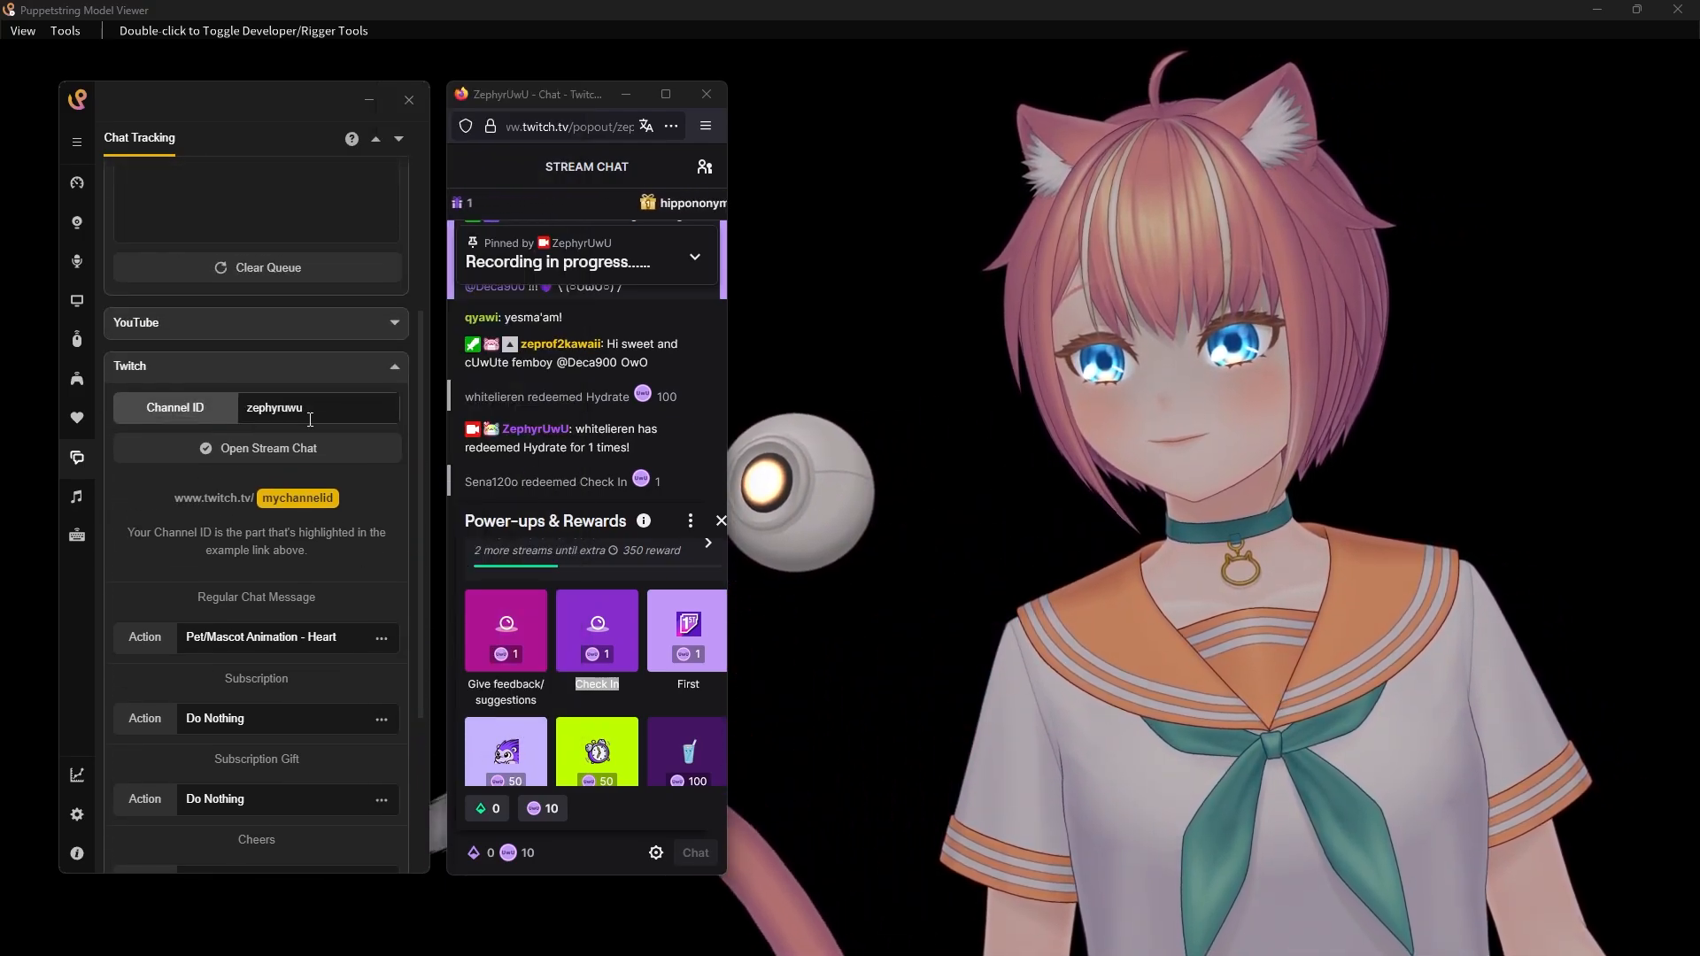
left_click(330, 445)
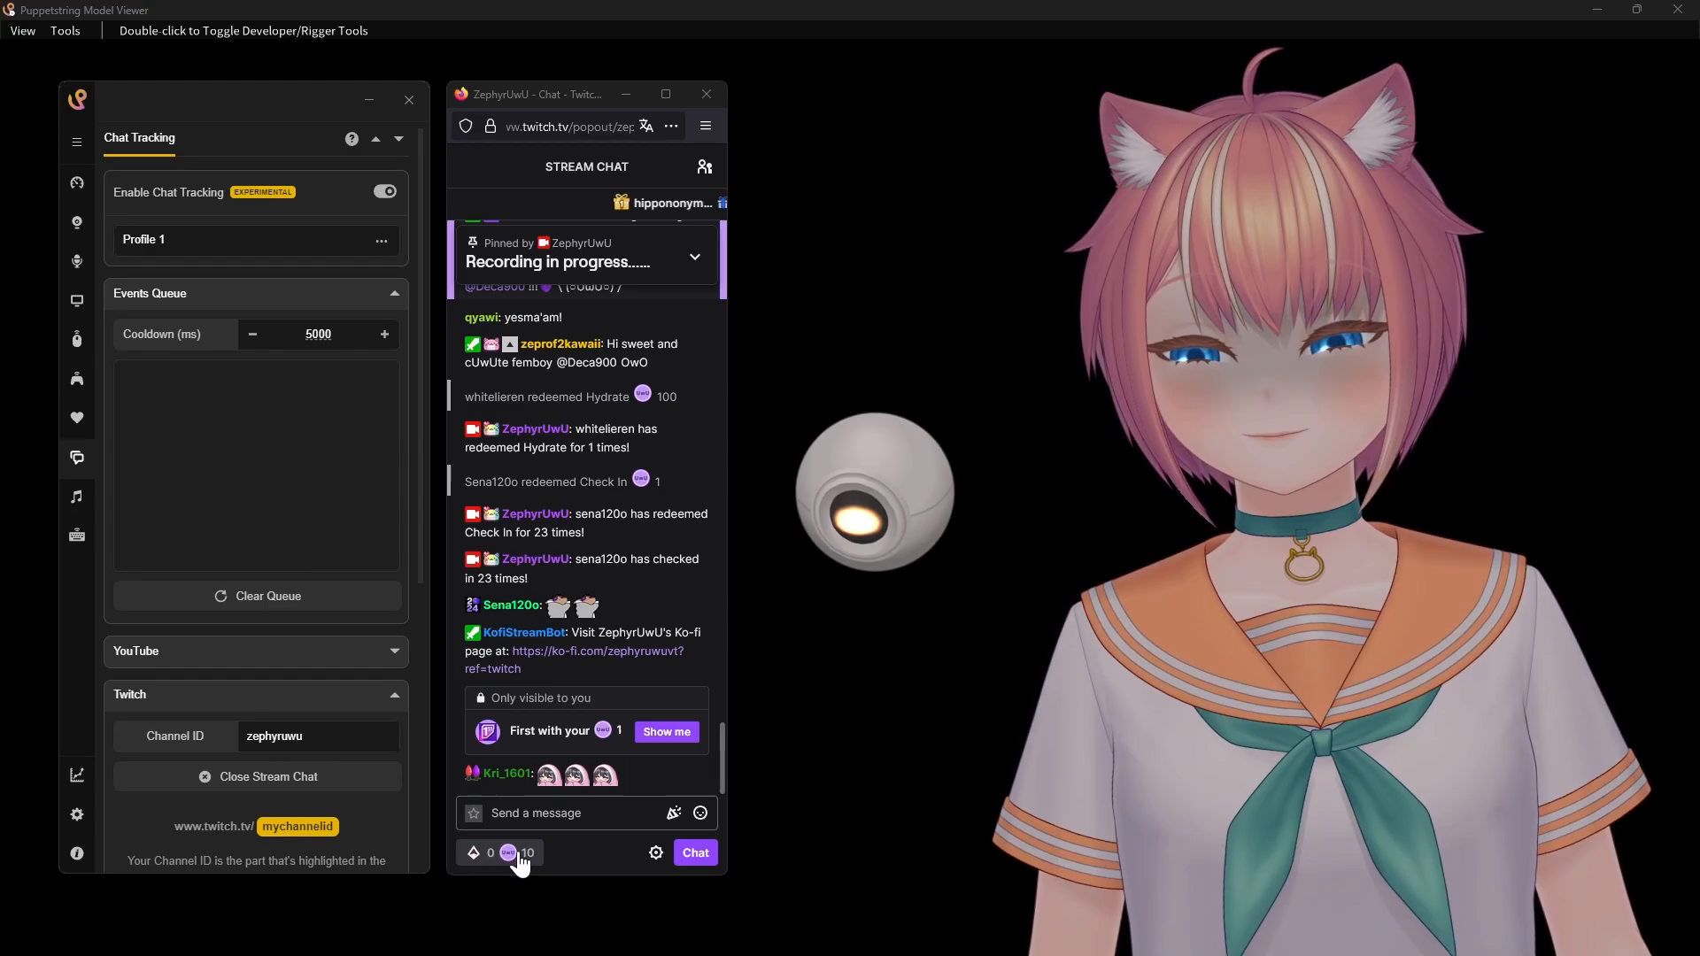
left_click(522, 857)
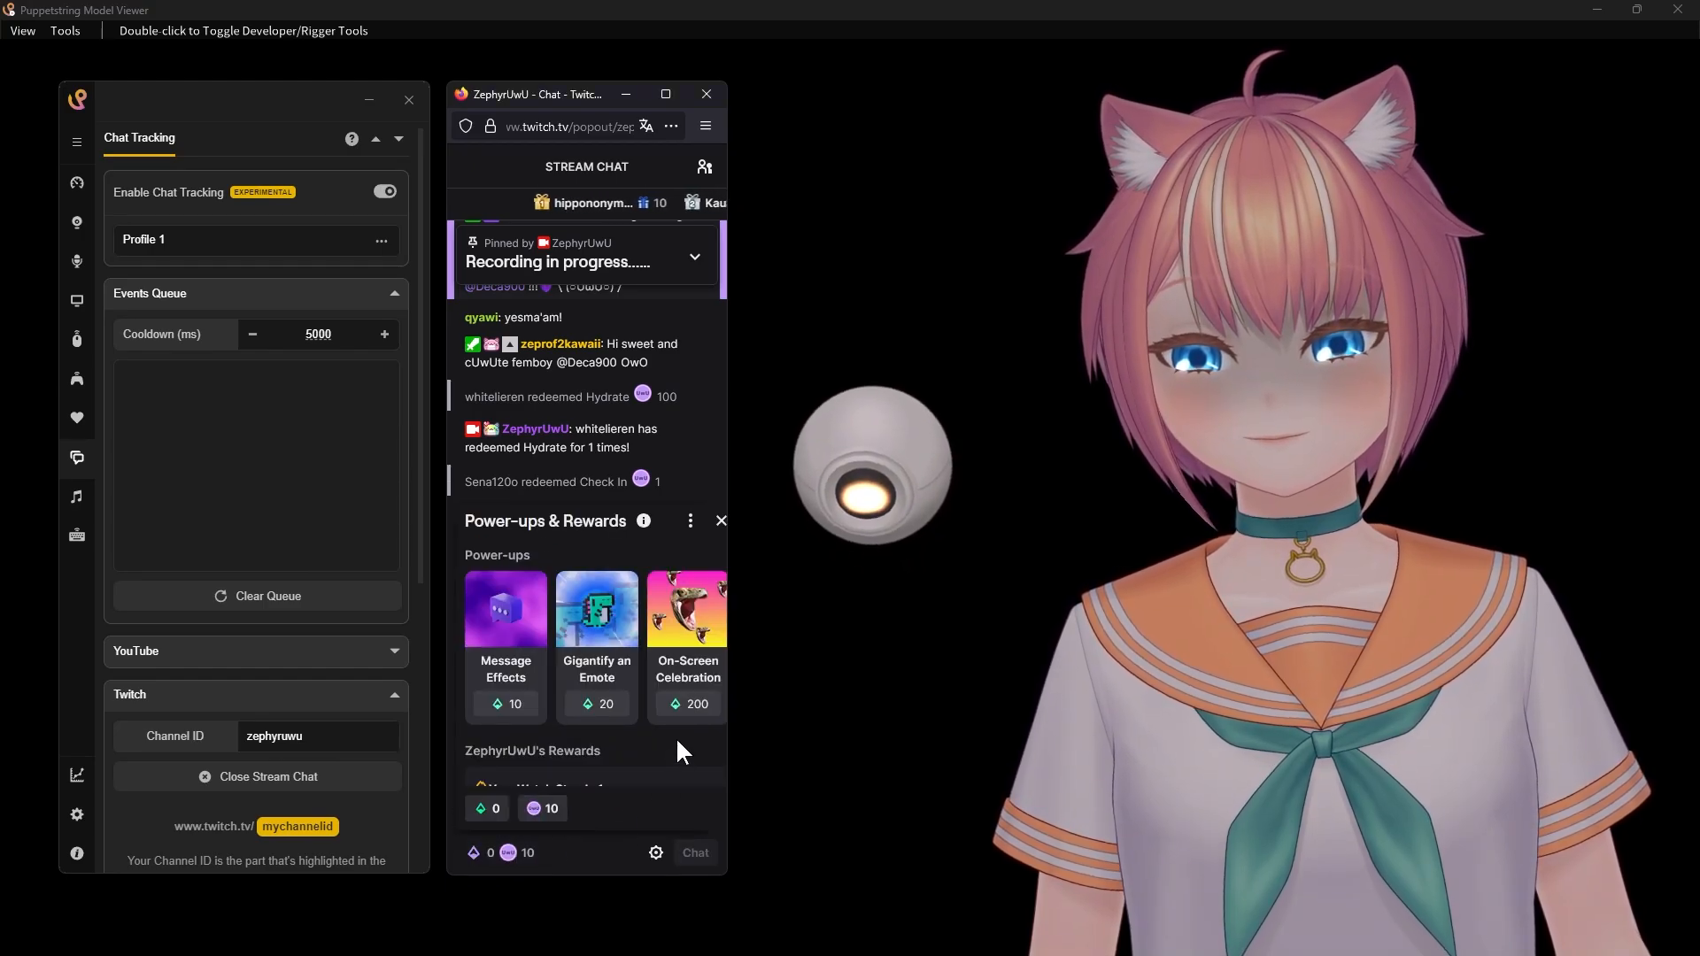
scroll(676, 737, "down", 3)
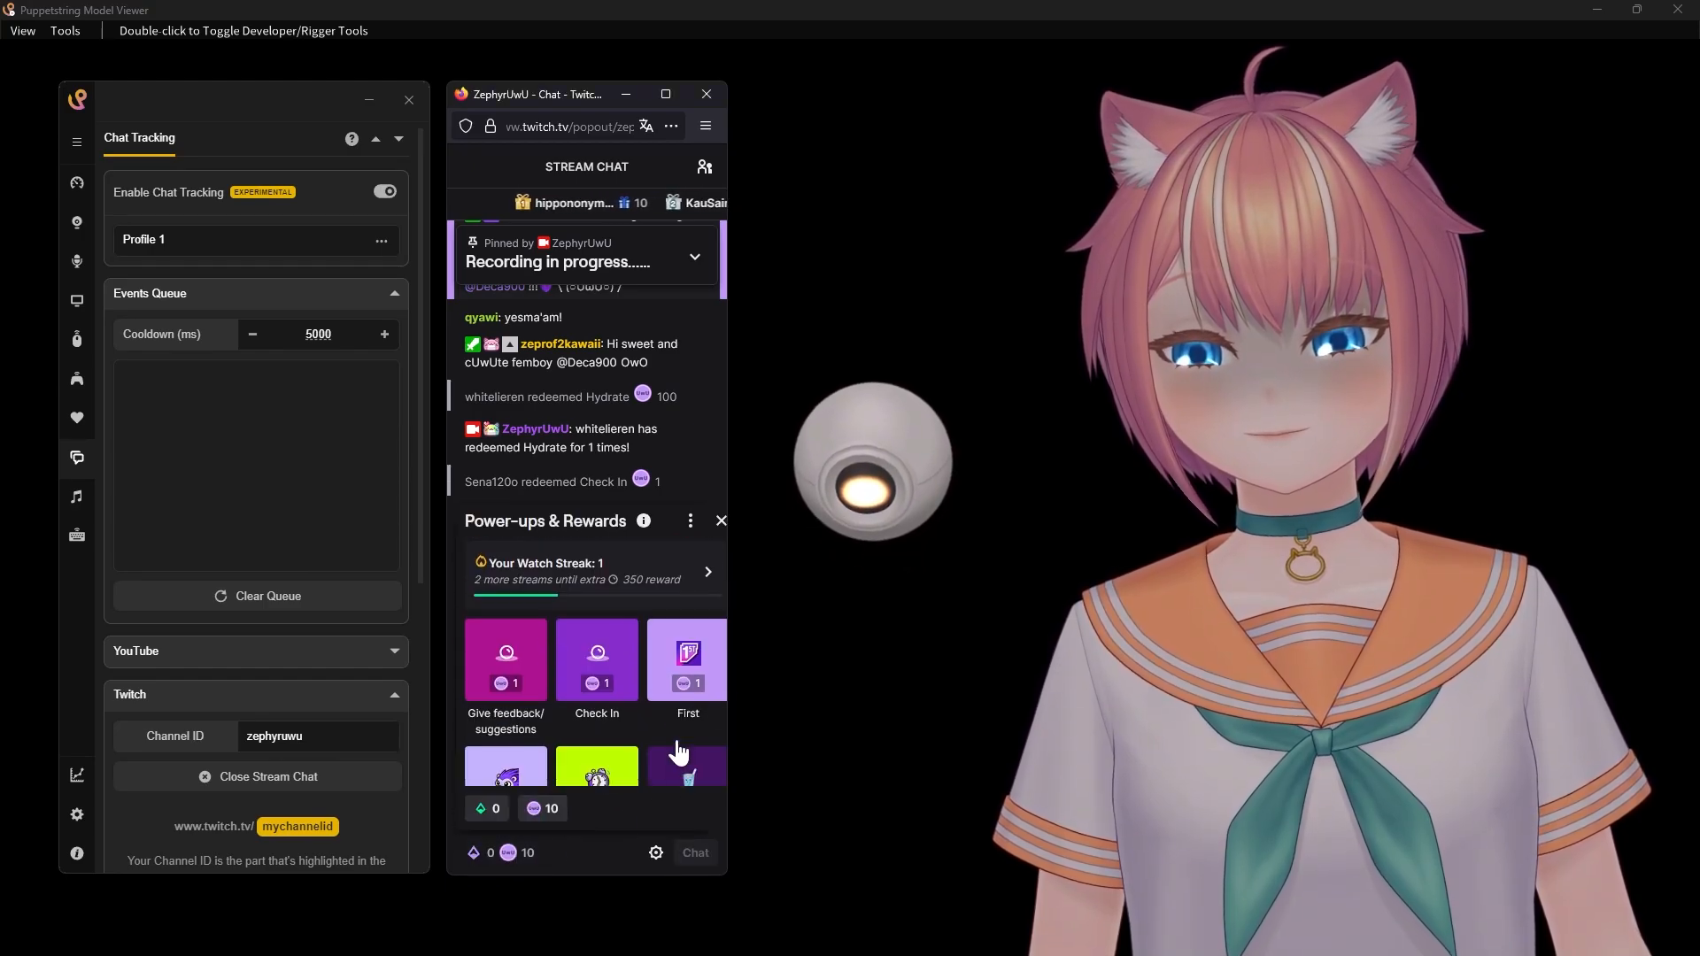
left_click(607, 636)
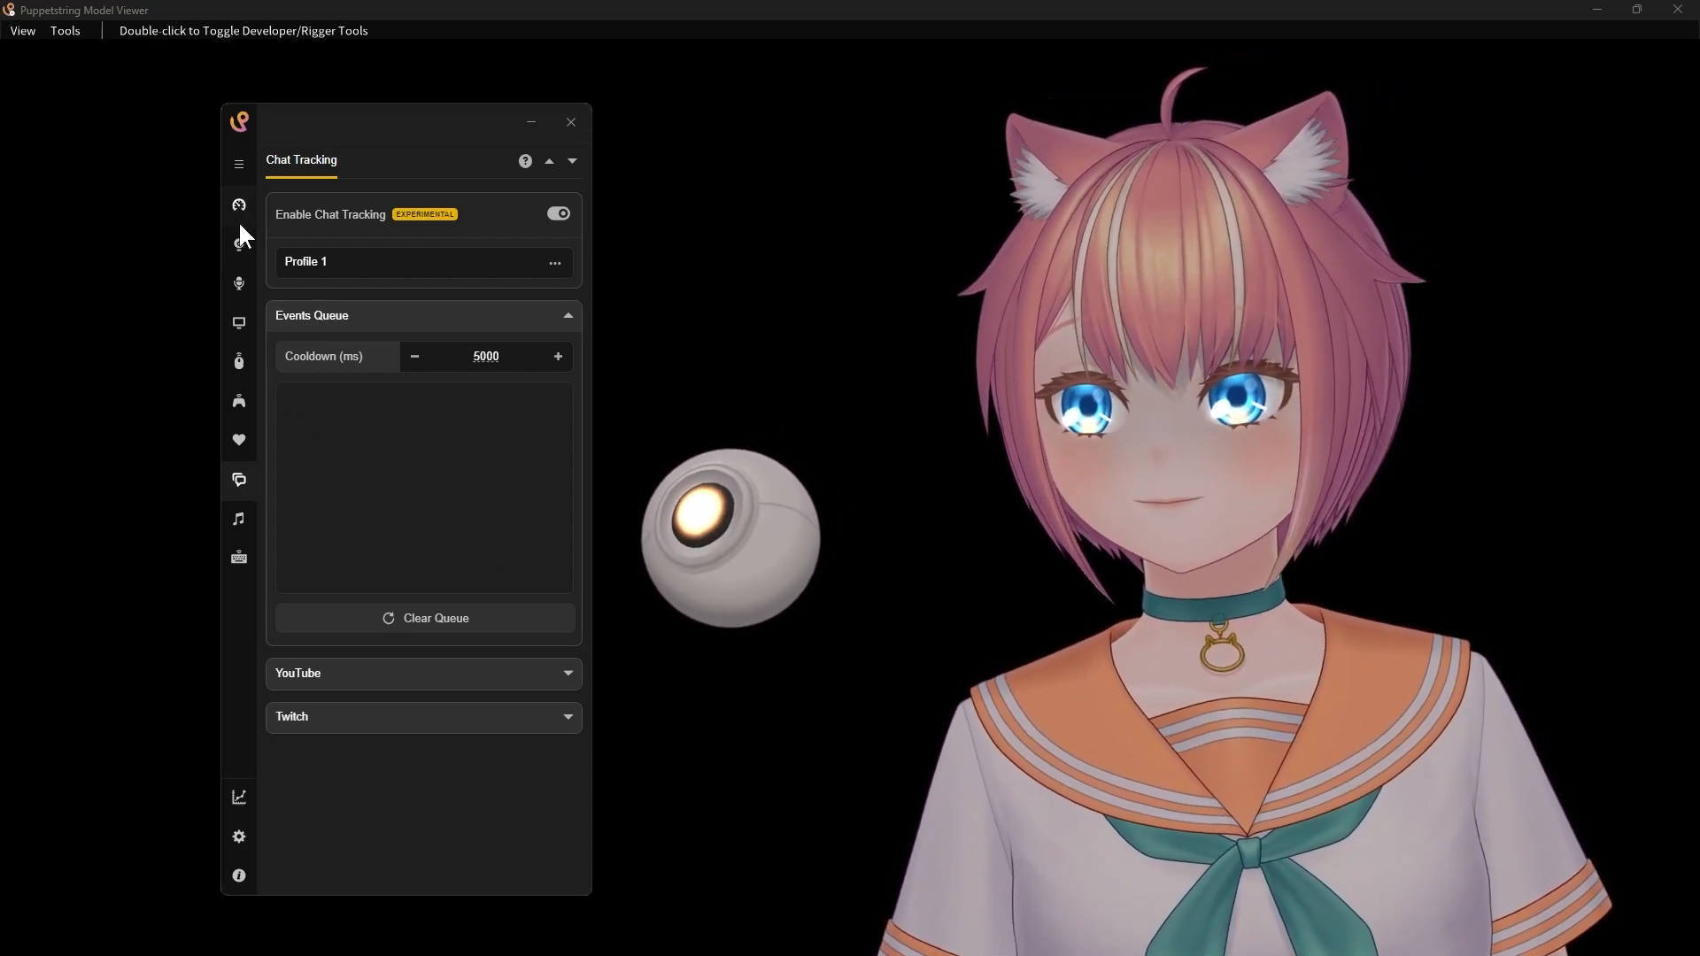
Check the overview's options for the loaded Clementine (Default).inx model, including opening it at startup.
left_click(238, 209)
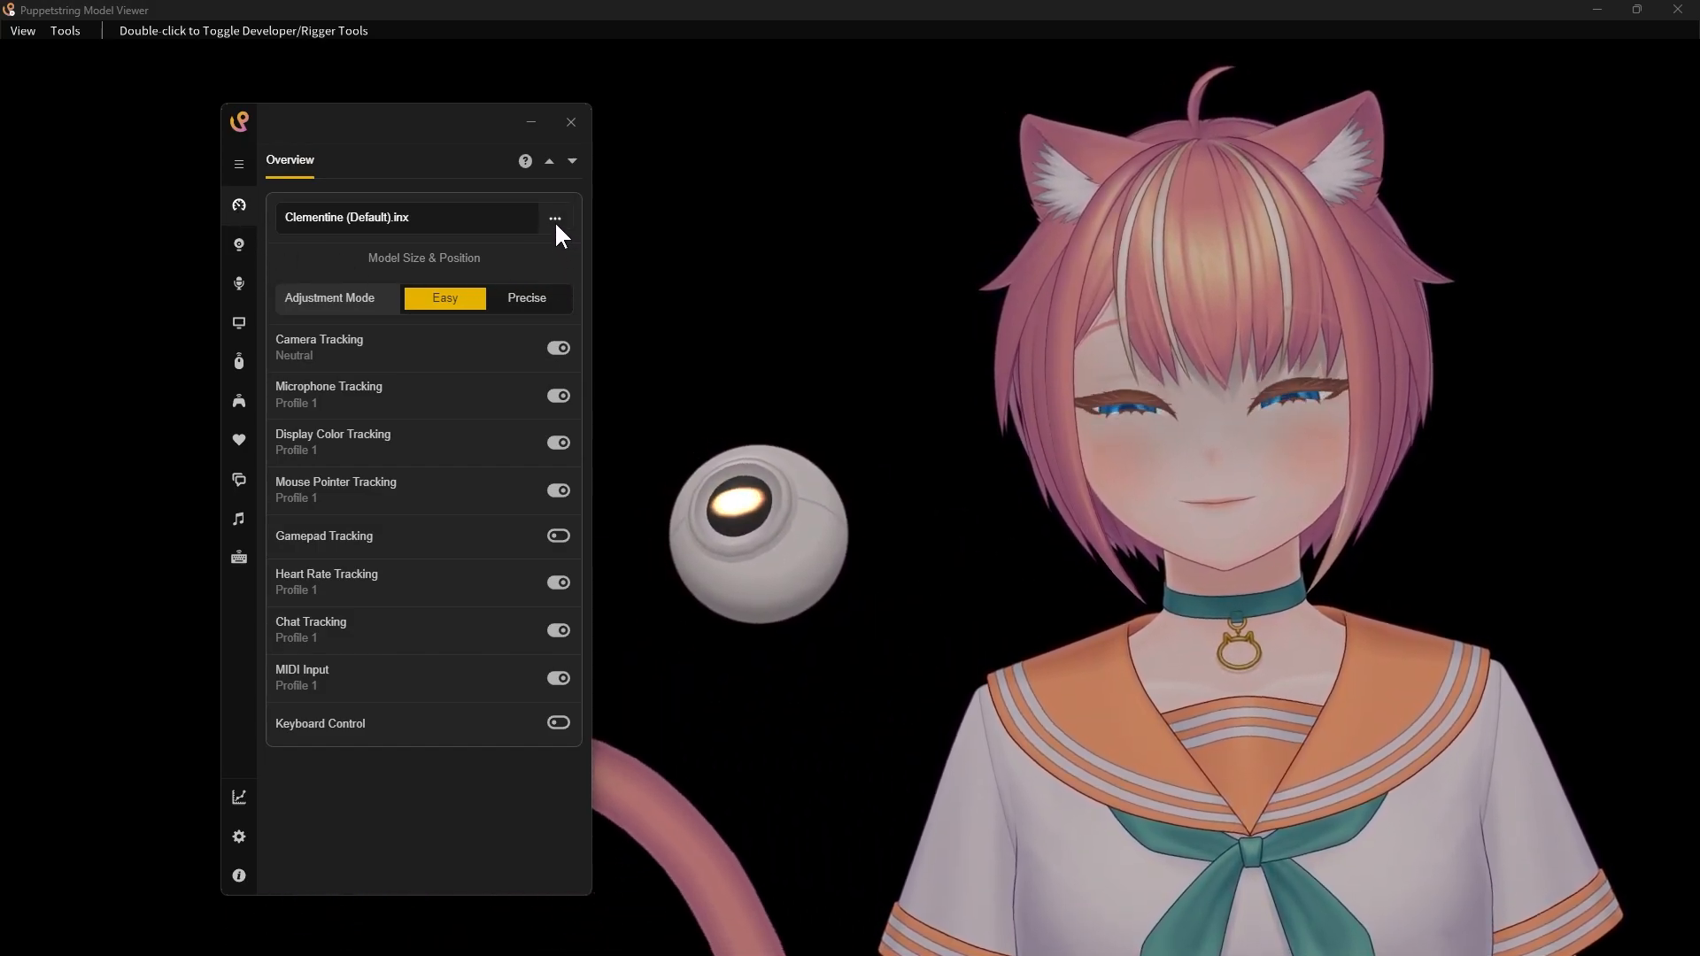
left_click(554, 219)
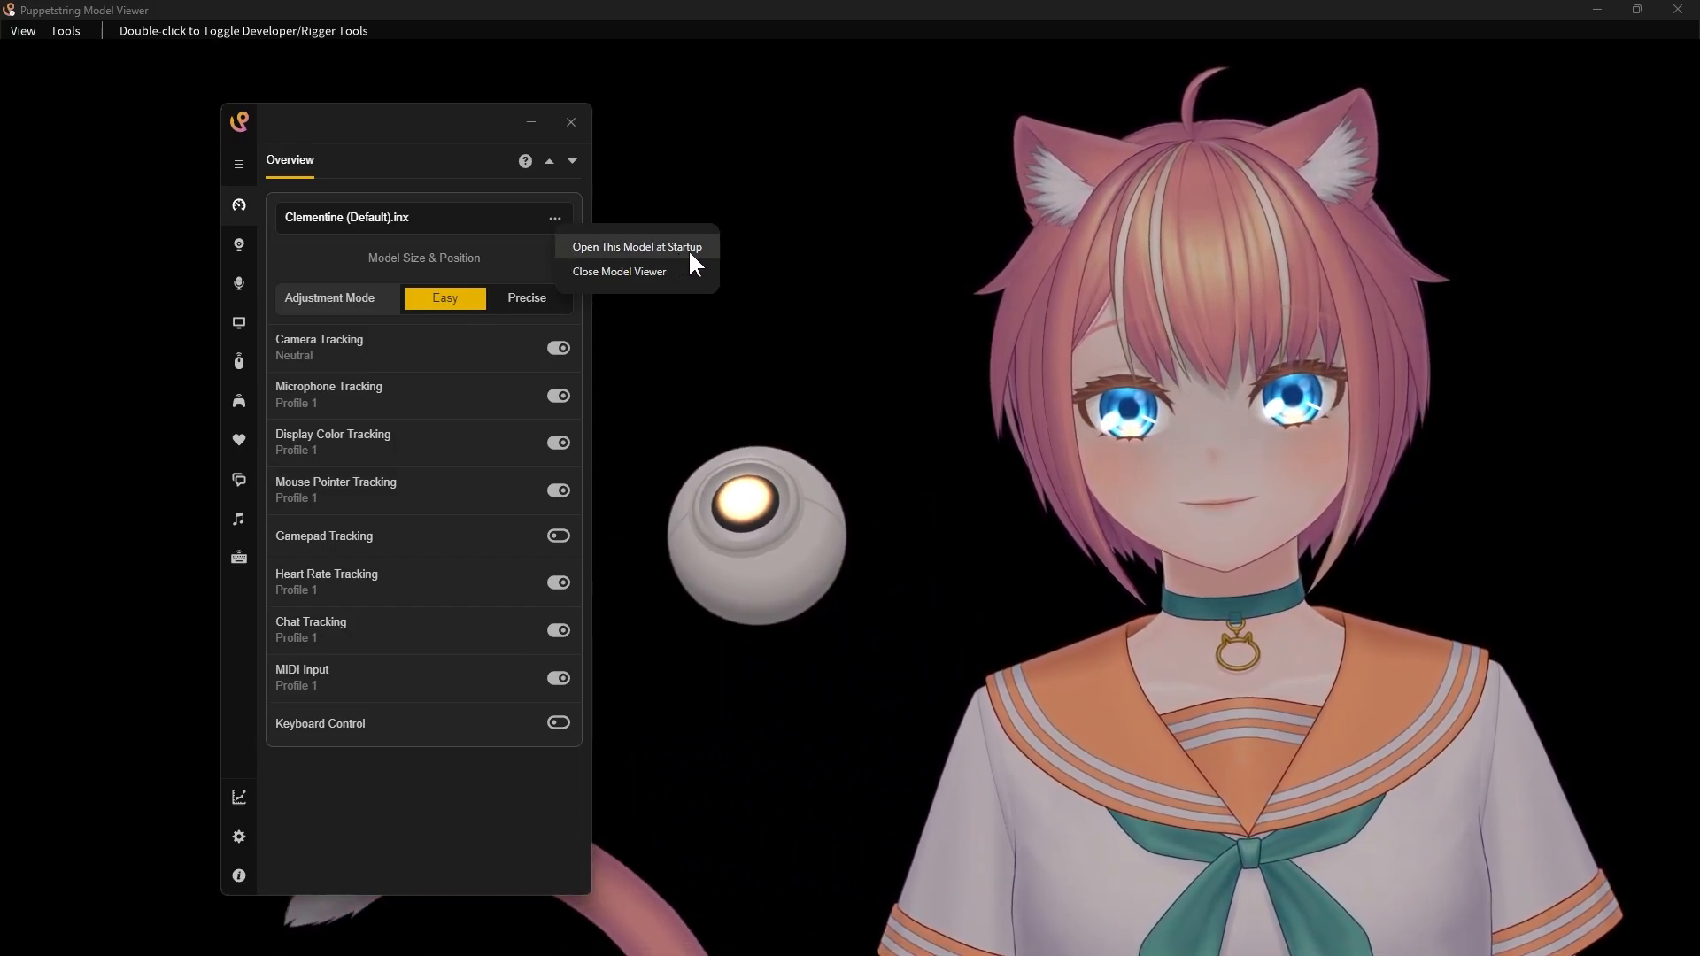
left_click(513, 259)
Enable Open Model File at Startup under Startup Behavior in the preferences.
left_click(247, 835)
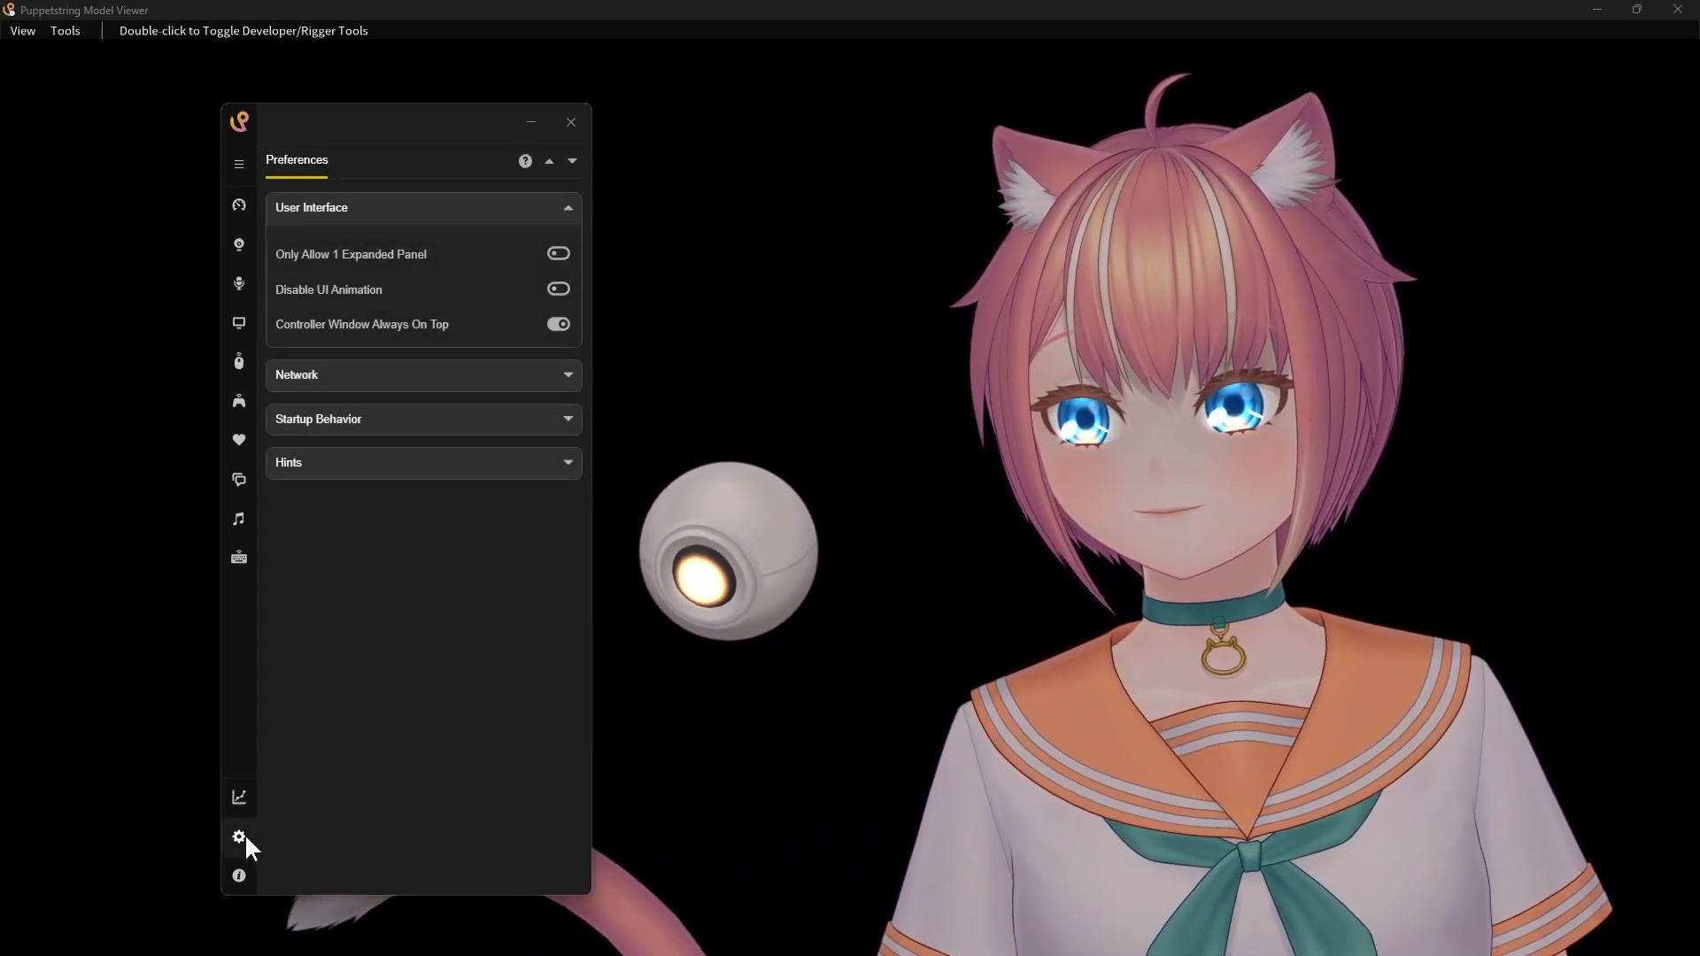
left_click(444, 415)
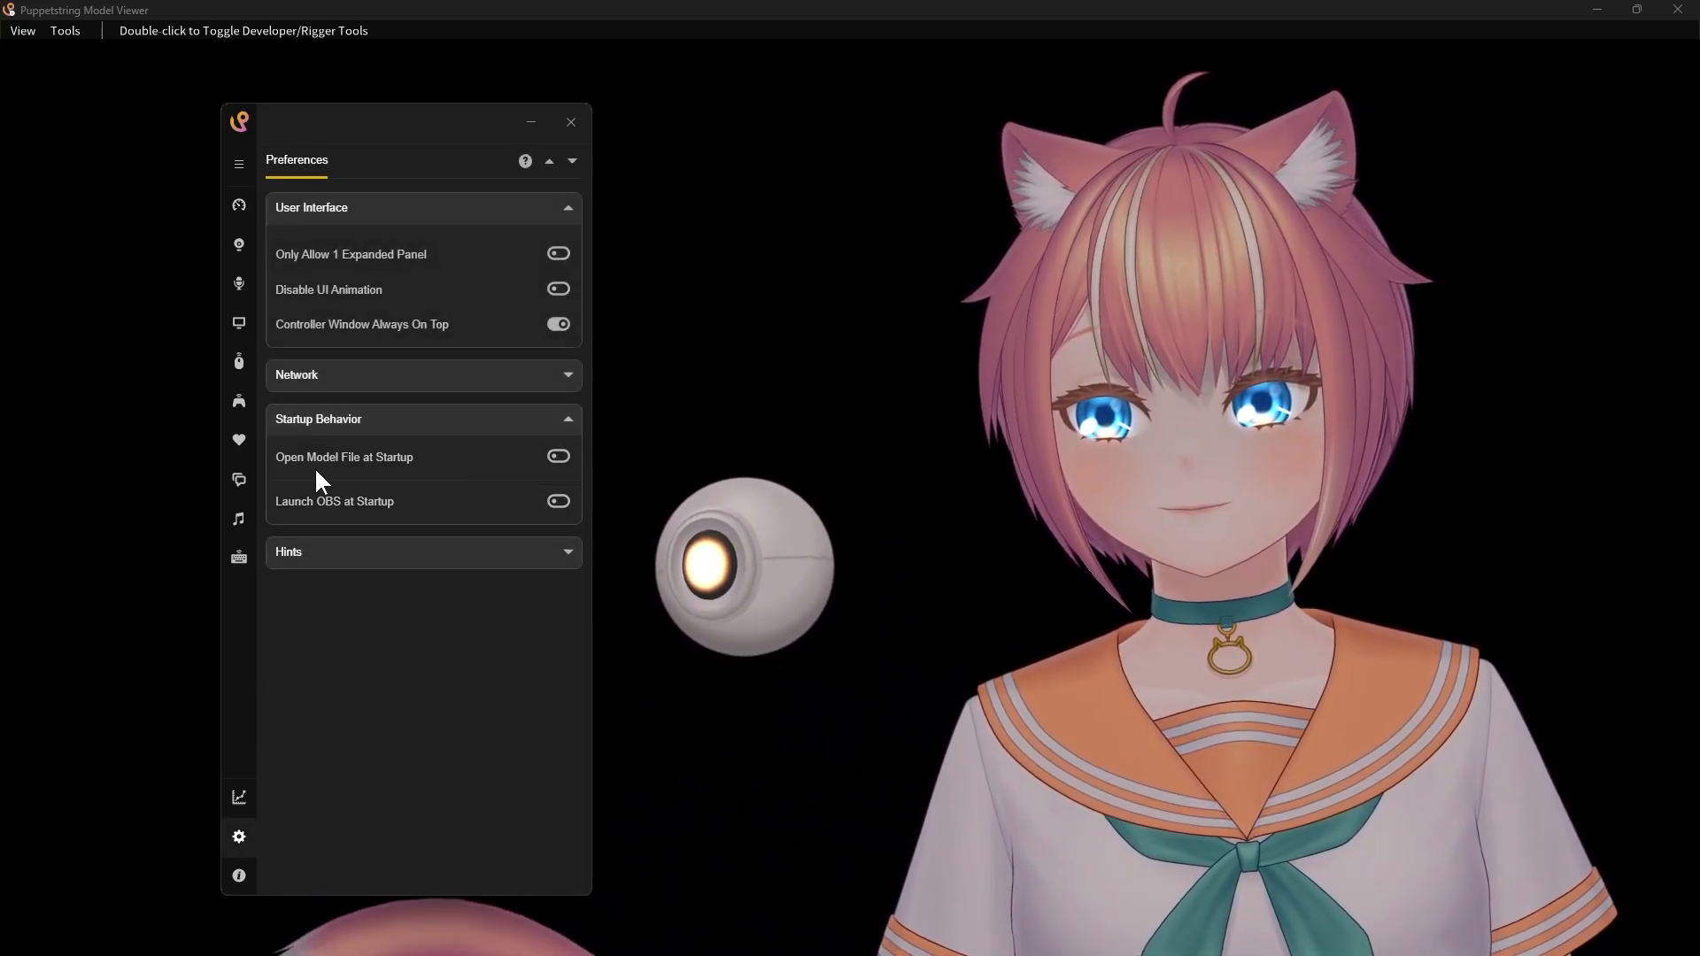
left_click(558, 457)
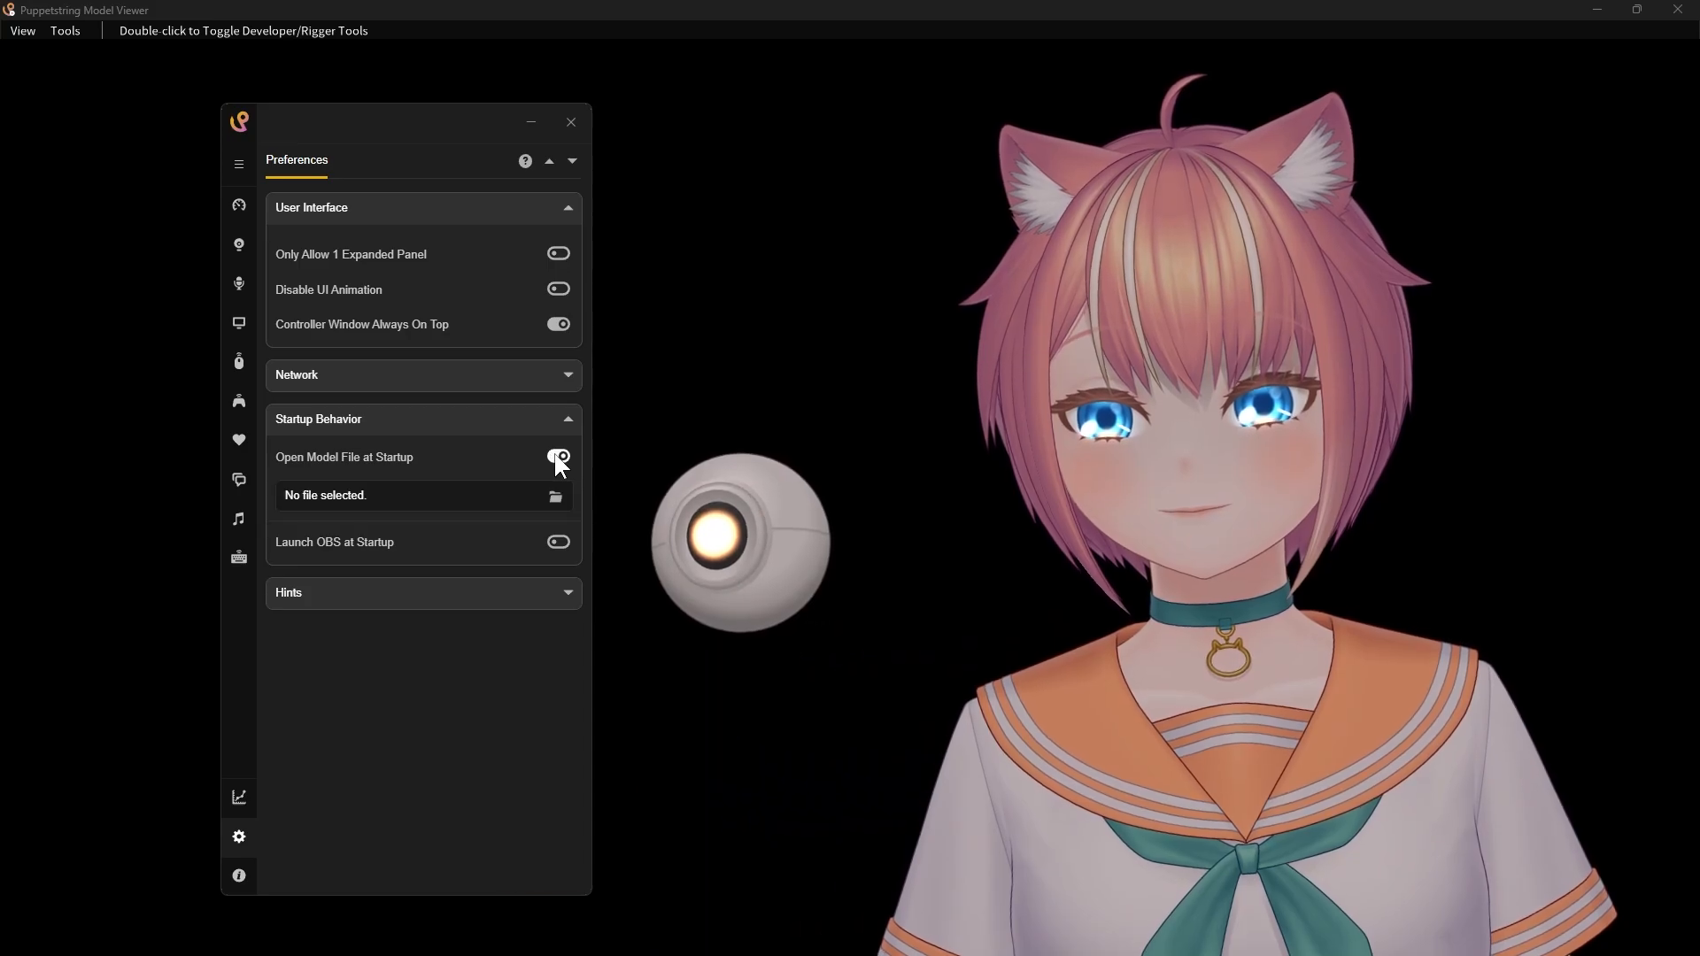
Browse the example-models folder for a startup model file and cancel without choosing one.
left_click(553, 498)
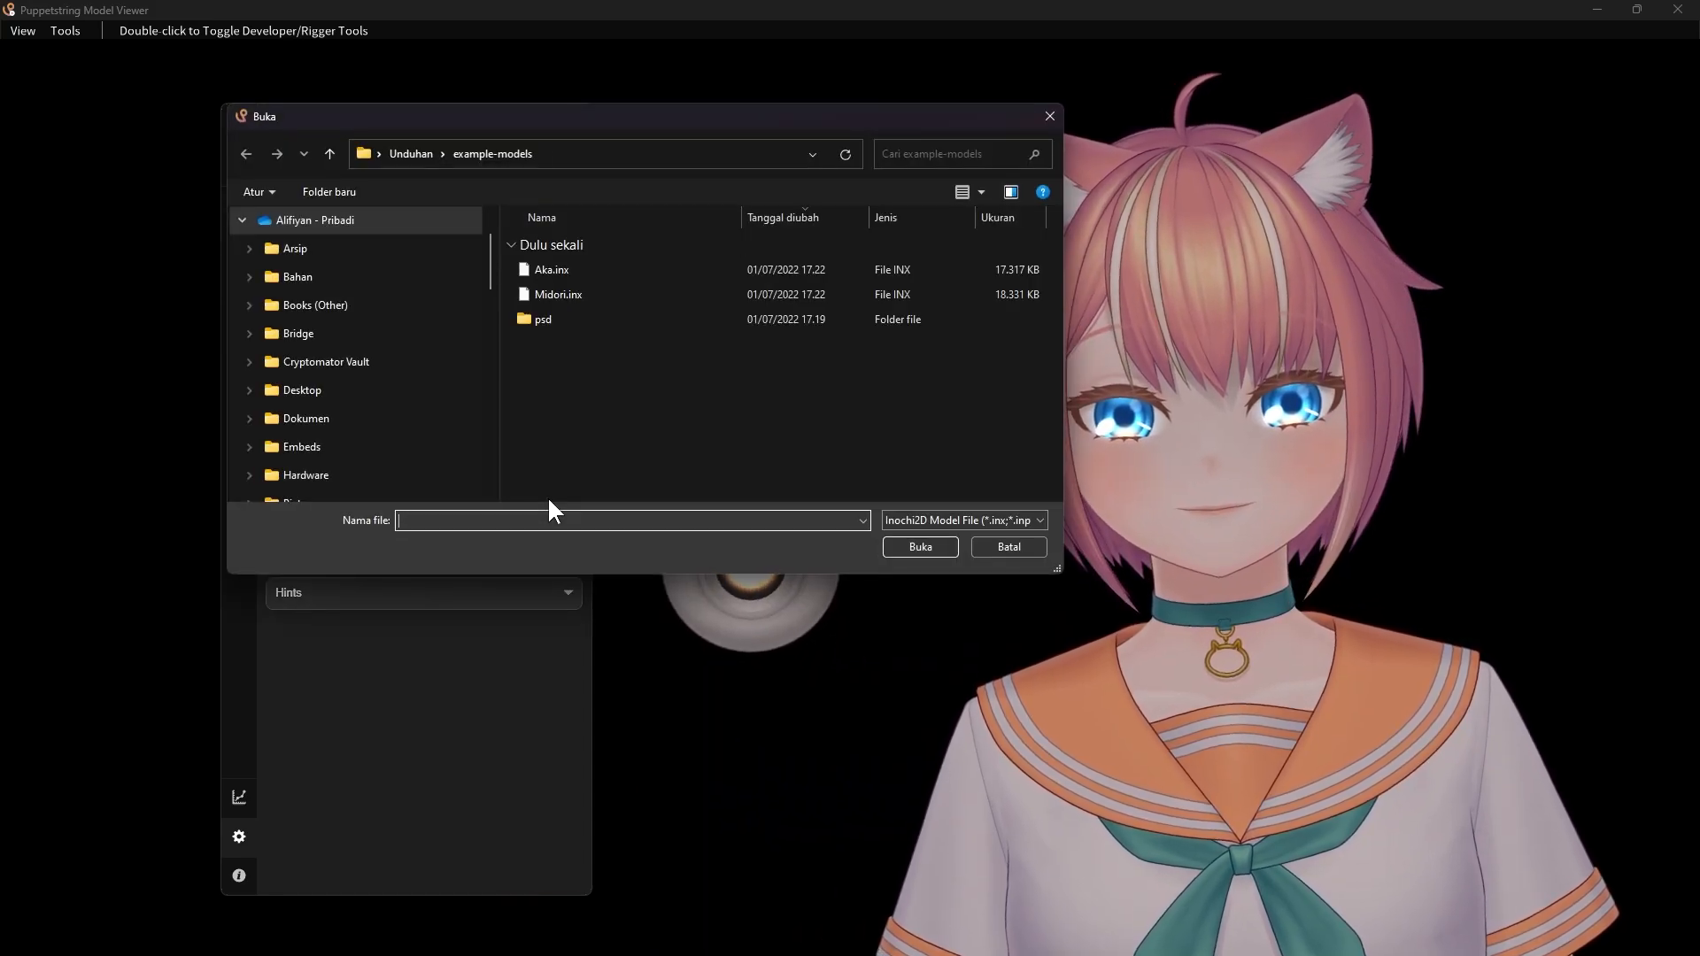
left_click(983, 549)
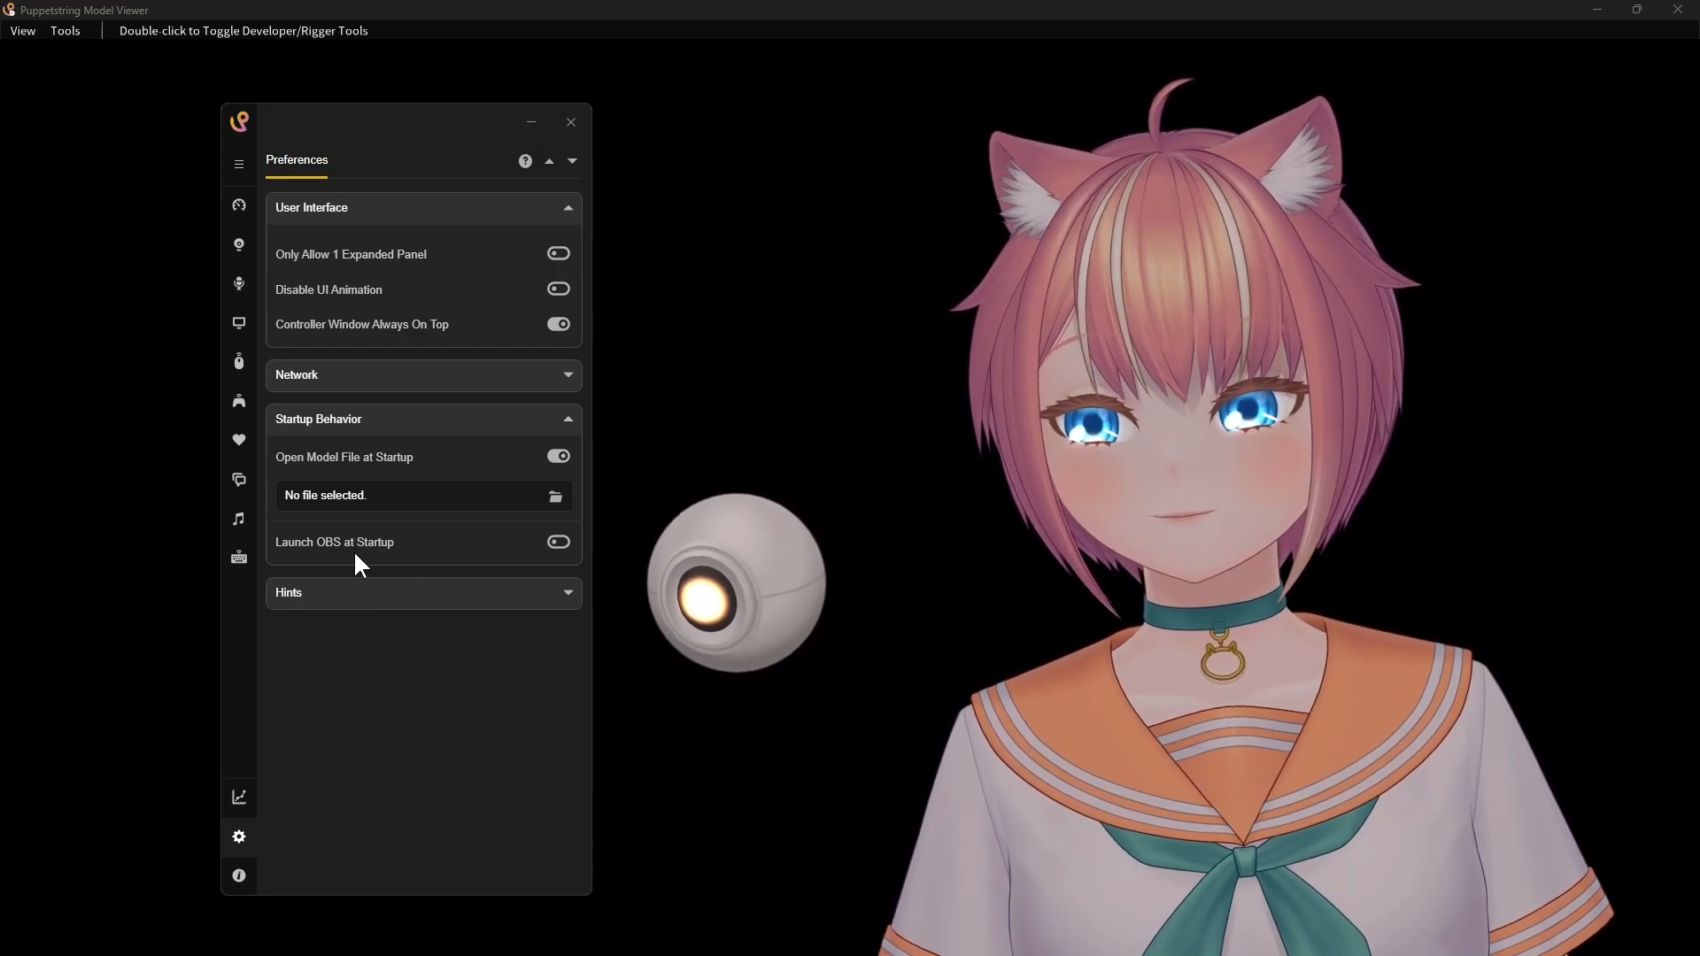
Enable Launch OBS at Startup and set the OBS location to C:\Program Files\obs-studio\bin\64bit\obs64.exe.
left_click(557, 544)
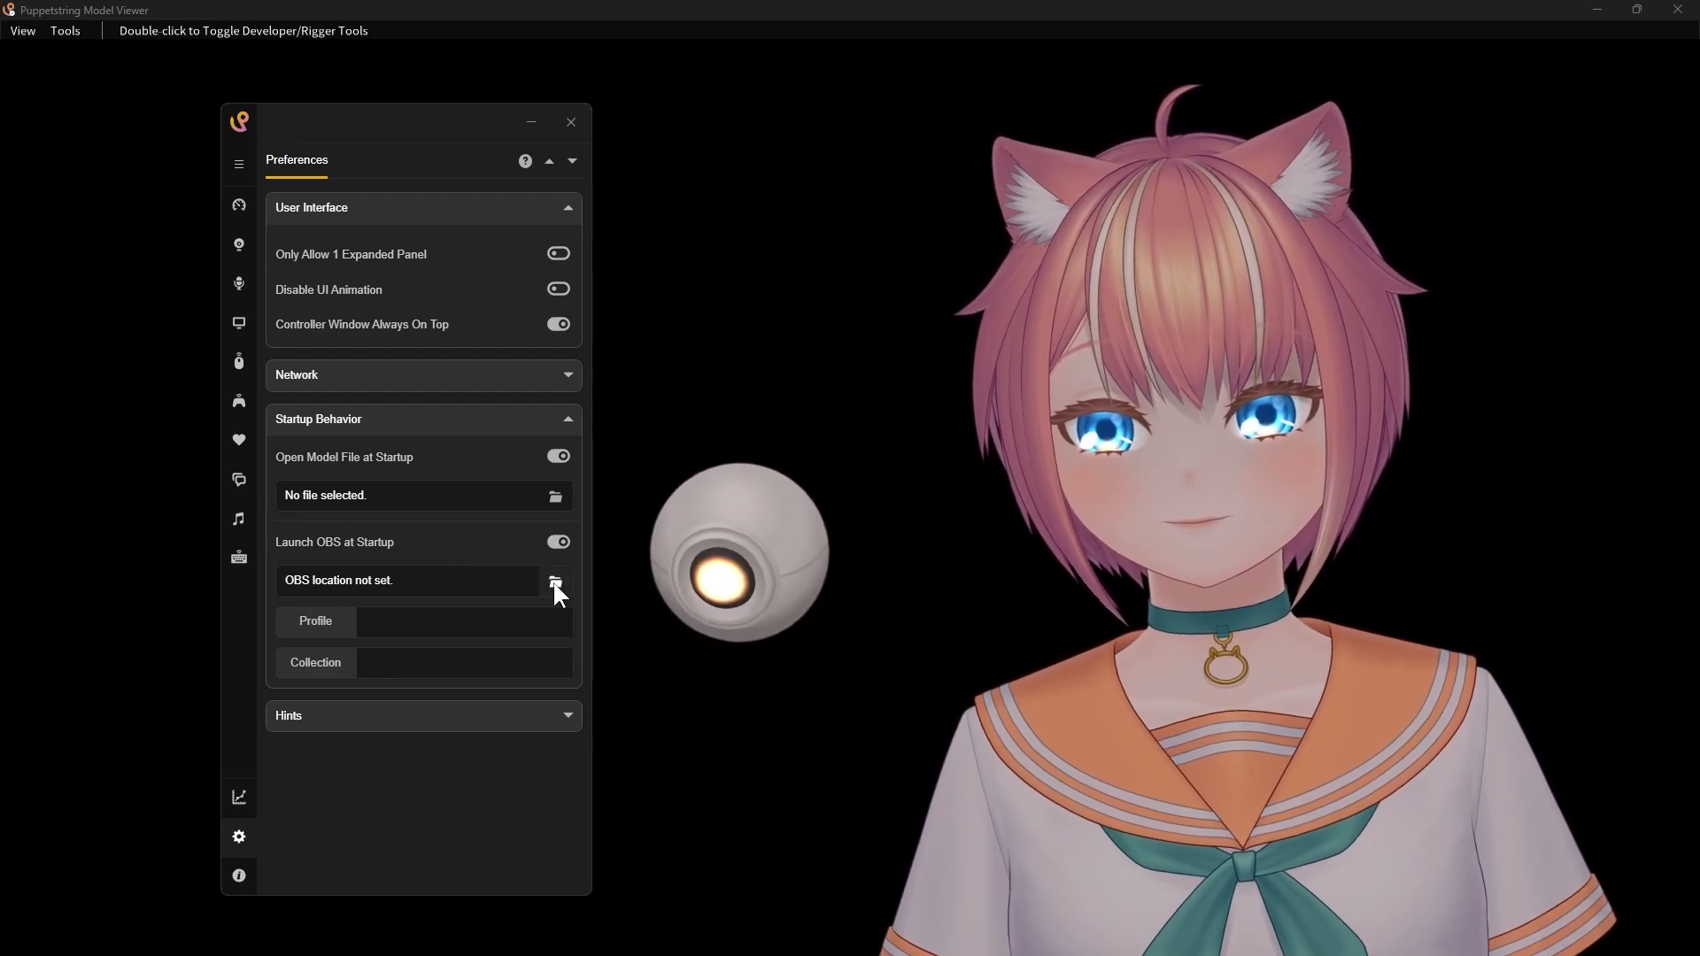
left_click(555, 582)
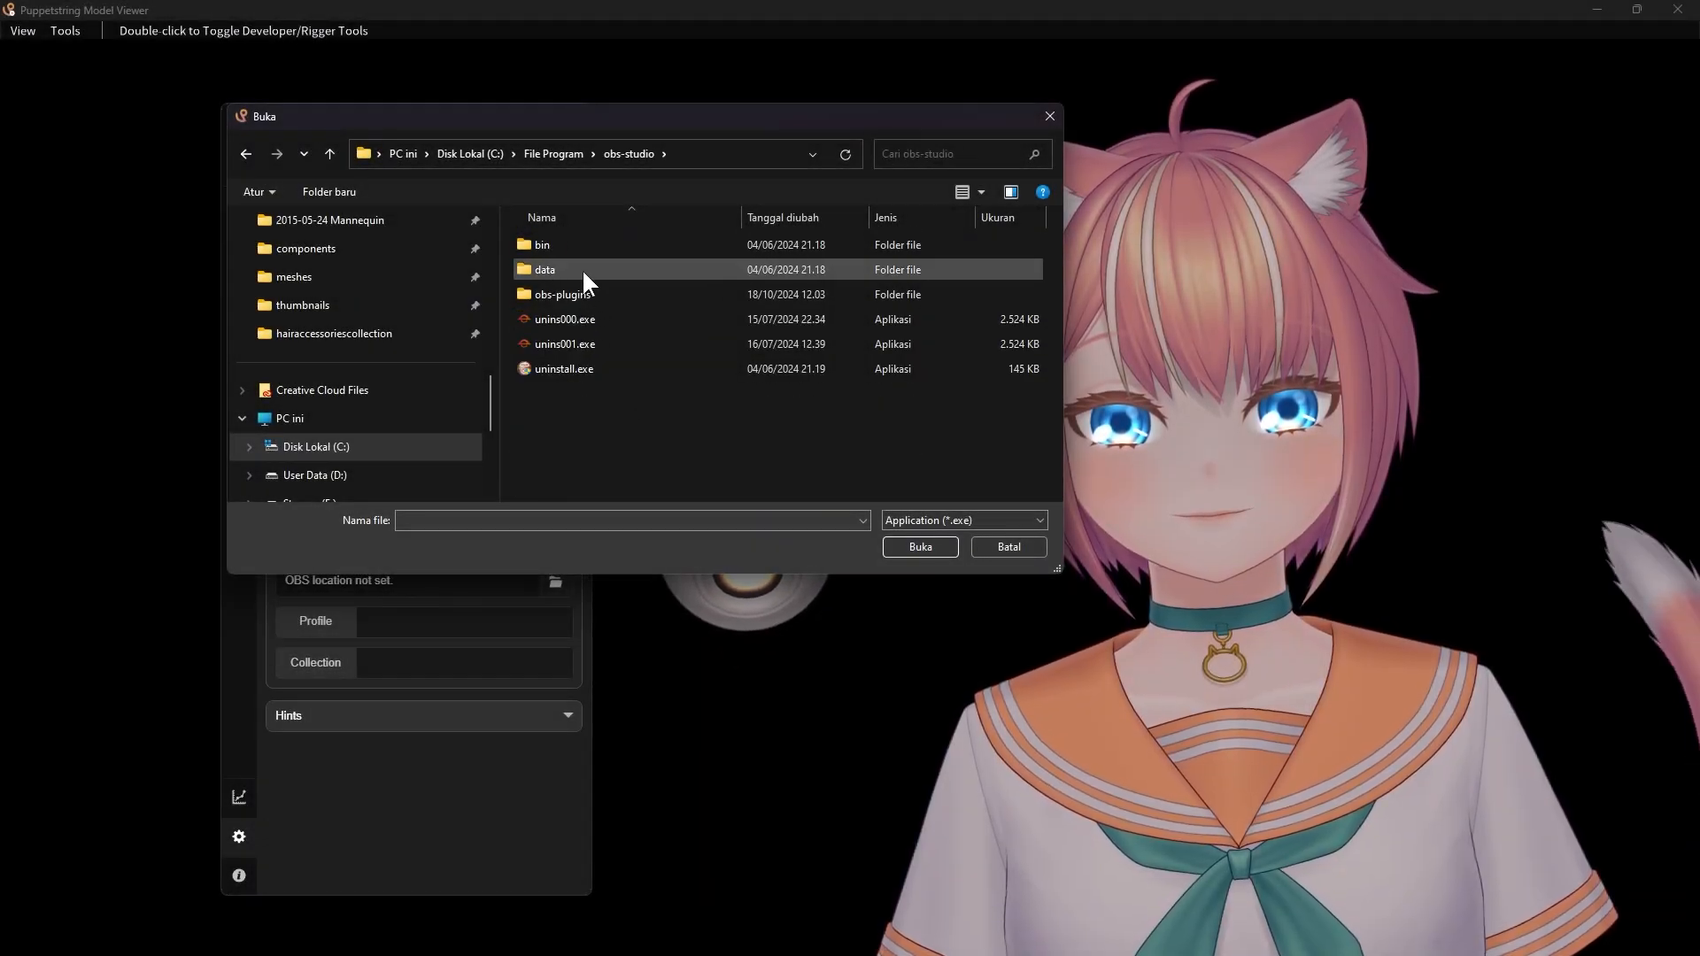
double_click(573, 245)
double_click(574, 243)
left_click(598, 343)
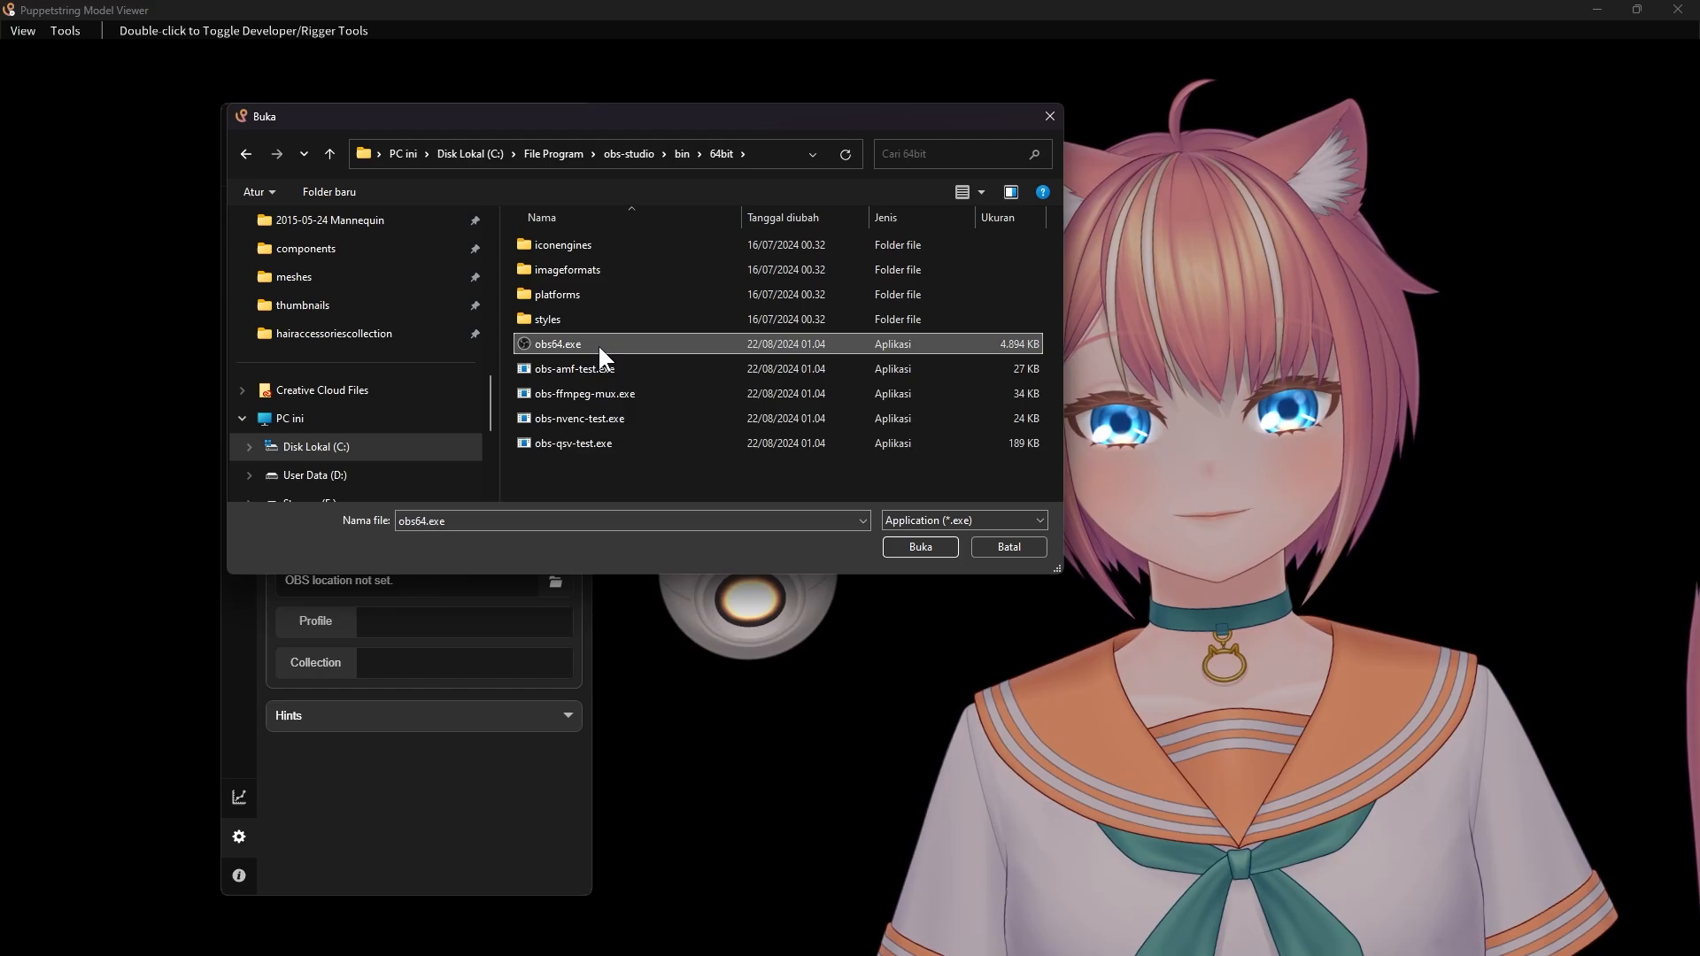
left_click(910, 557)
Set the OBS startup profile to Profile Name and enter a name for the collection, starting with Scen.
left_click(406, 625)
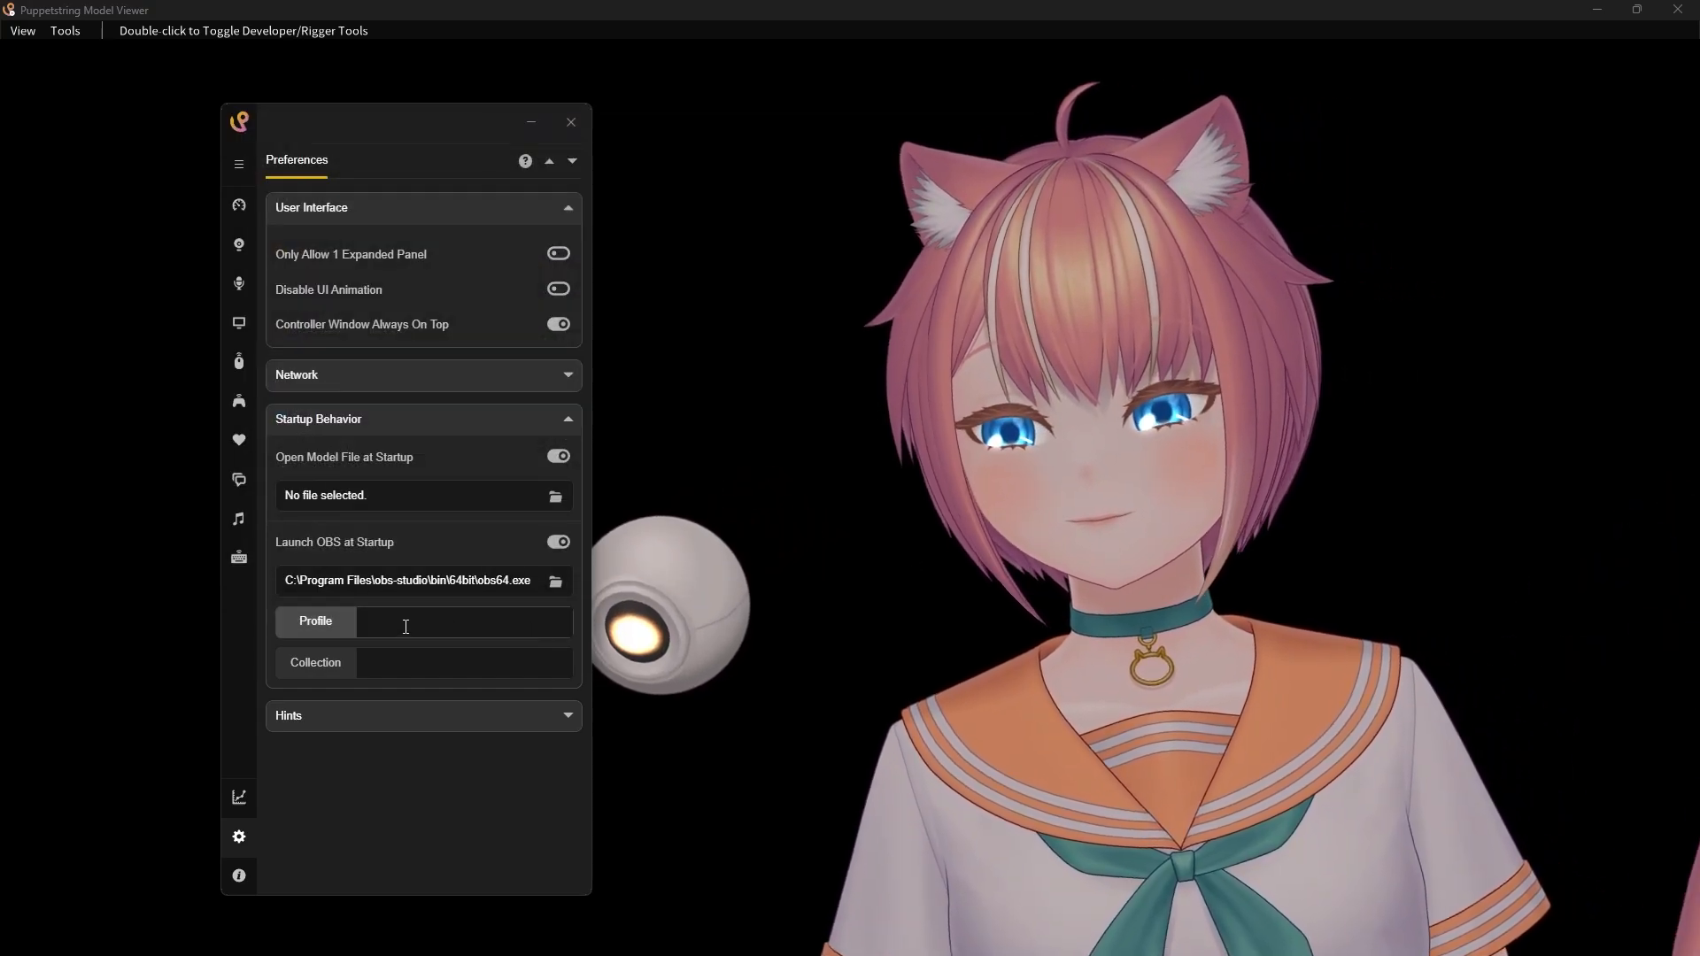
type("P")
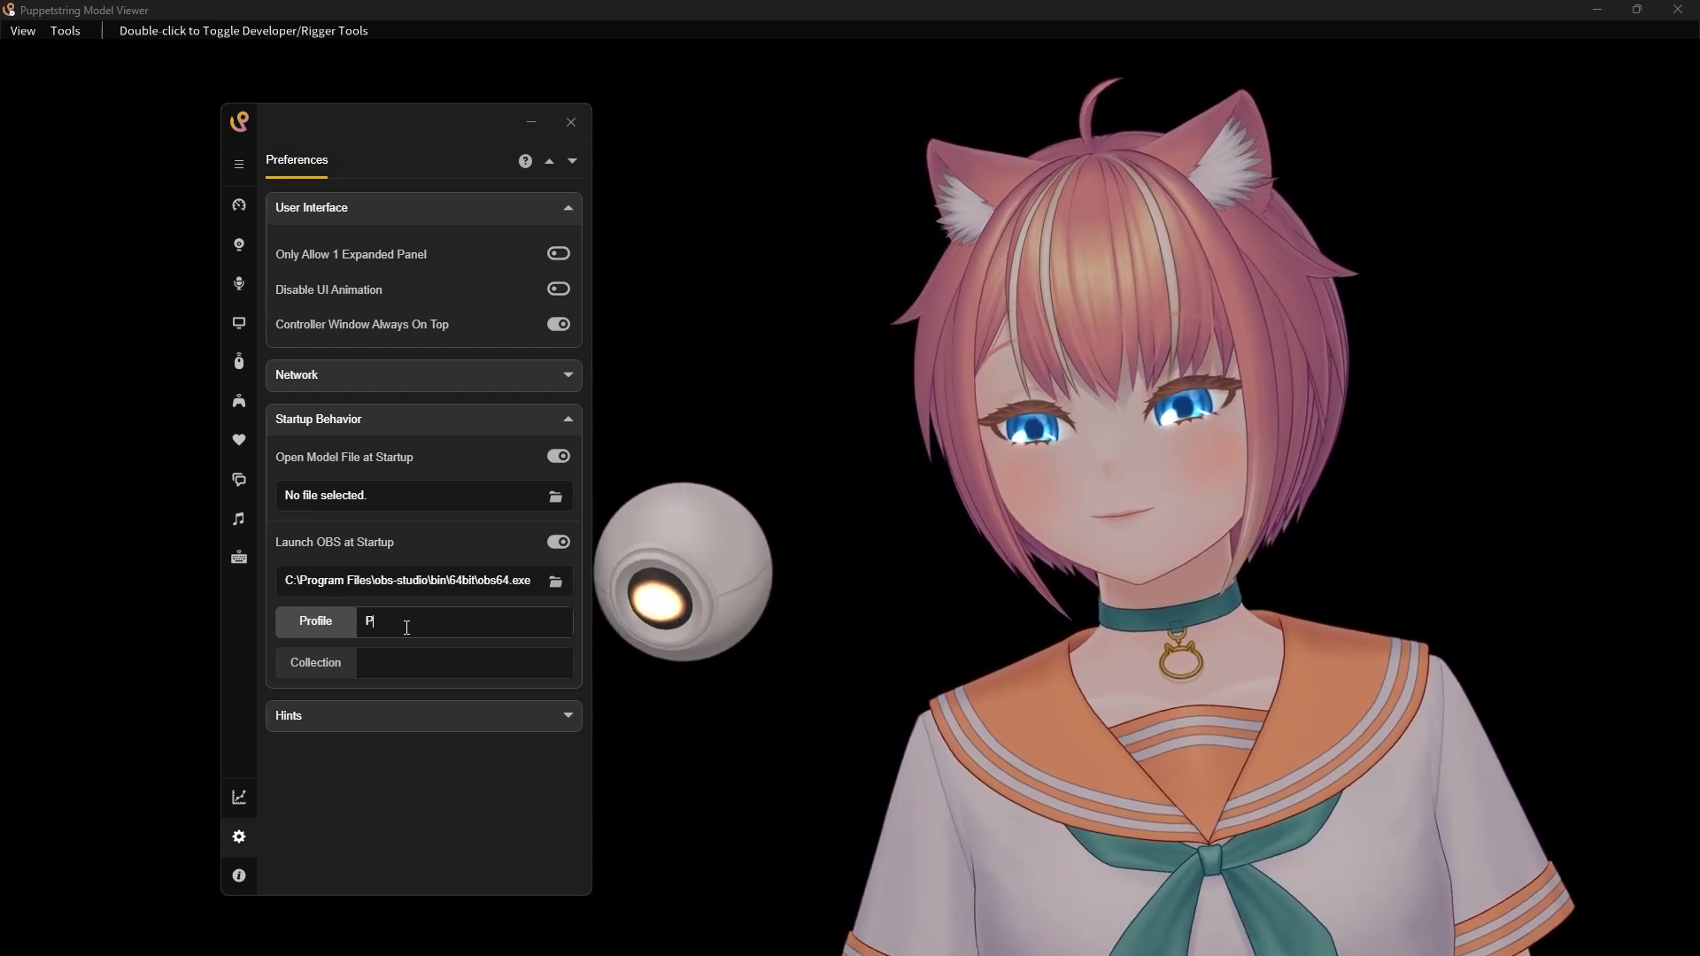
type("rofile Name")
left_click(410, 663)
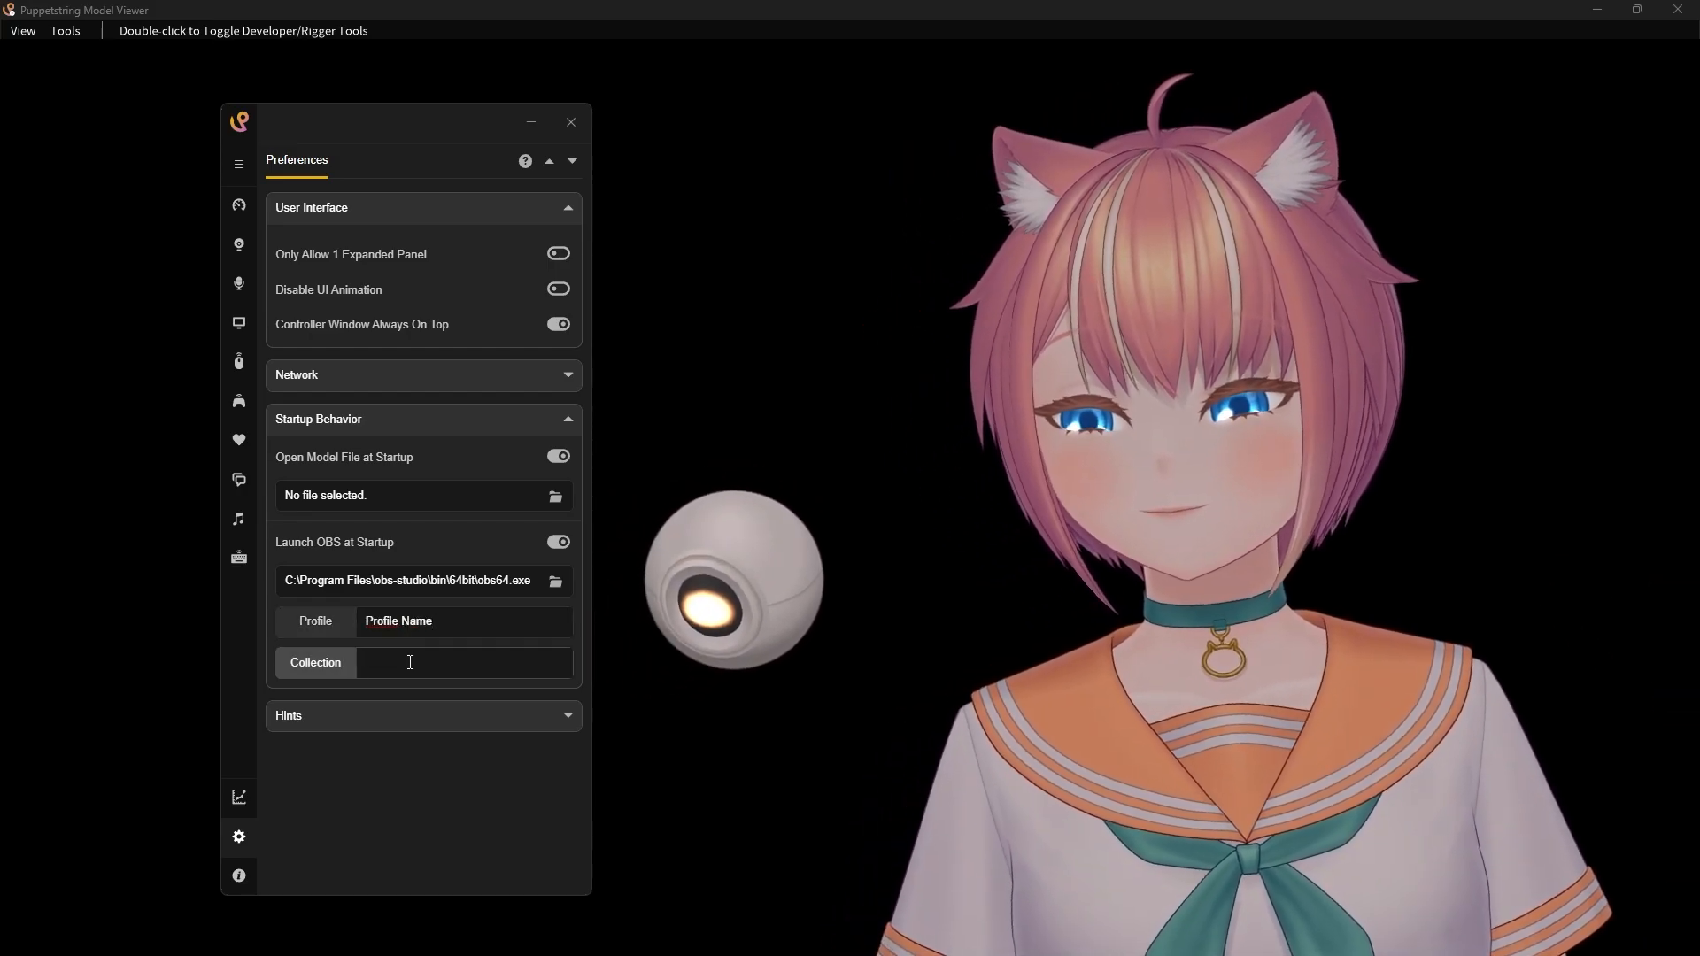
type("Scen")
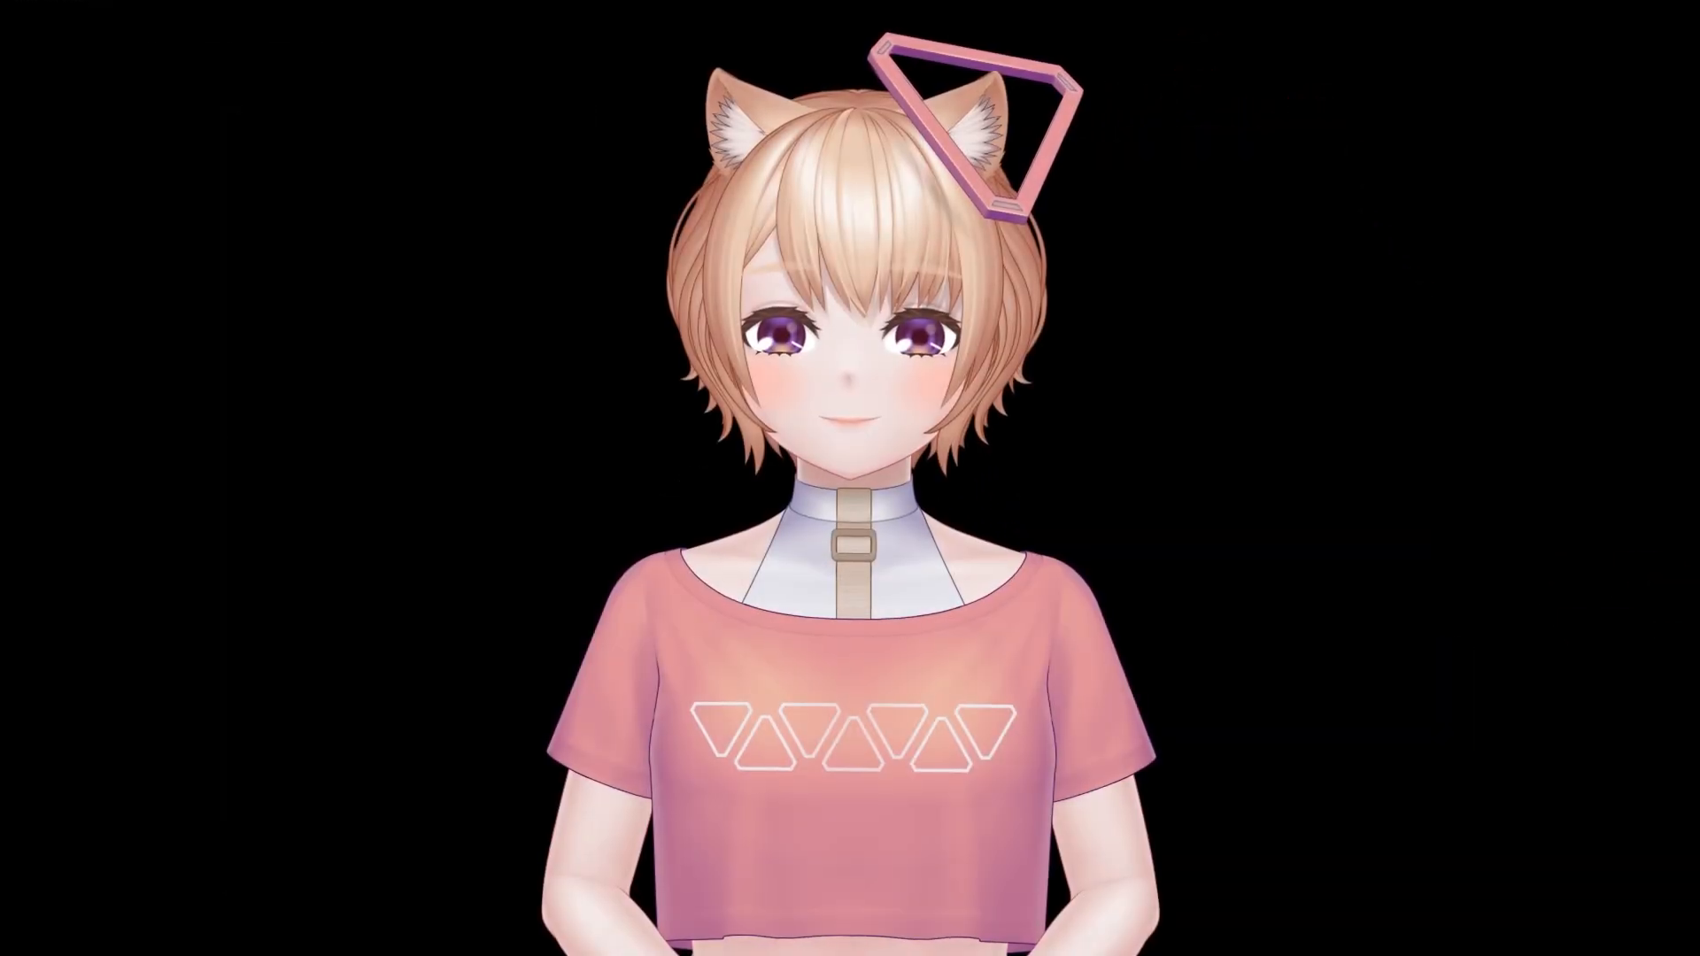